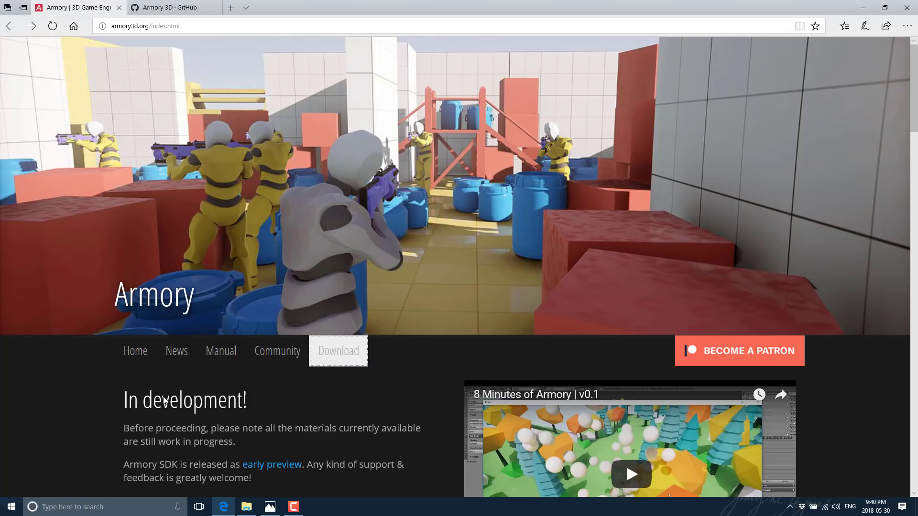
- View the Armory 3D organization page on GitHub, and switch to the Armory28 folder in File Explorer
{"action": "left_click", "coordinate": [167, 7]}
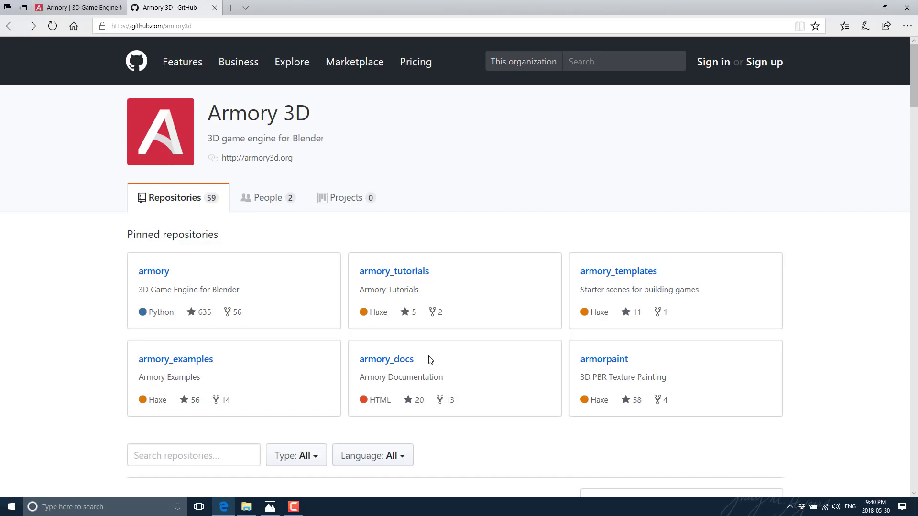
{"action": "mouse_move", "coordinate": [270, 507]}
{"action": "left_click", "coordinate": [246, 506]}
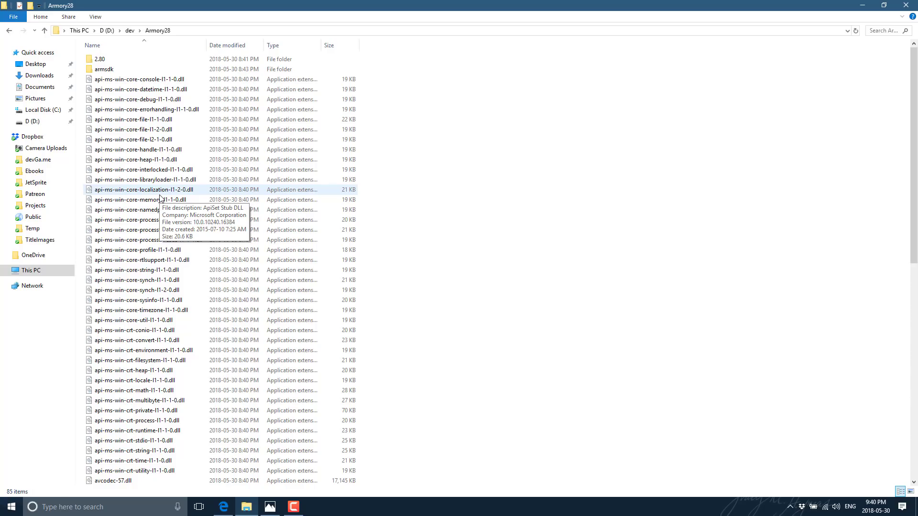
- Launch blender.exe from the Armory28 folder, allow it to run, dismiss the splash screen and maximize the Blender window
{"action": "scroll", "coordinate": [297, 314], "scroll_direction": "down", "scroll_amount": 5}
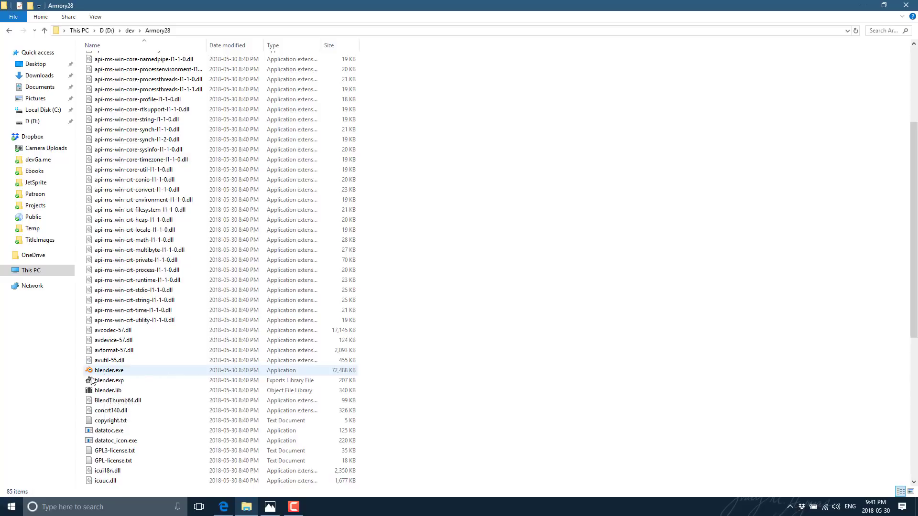
{"action": "double_click", "coordinate": [106, 374]}
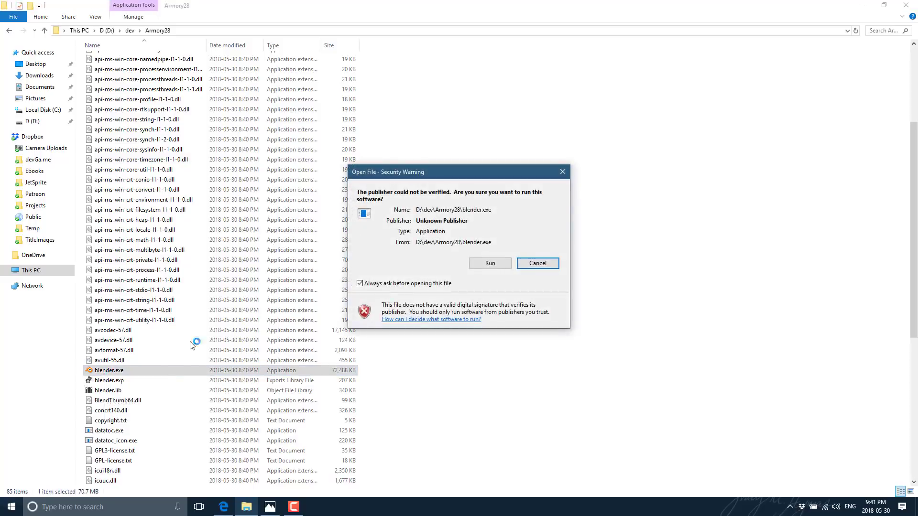
{"action": "left_click", "coordinate": [481, 263]}
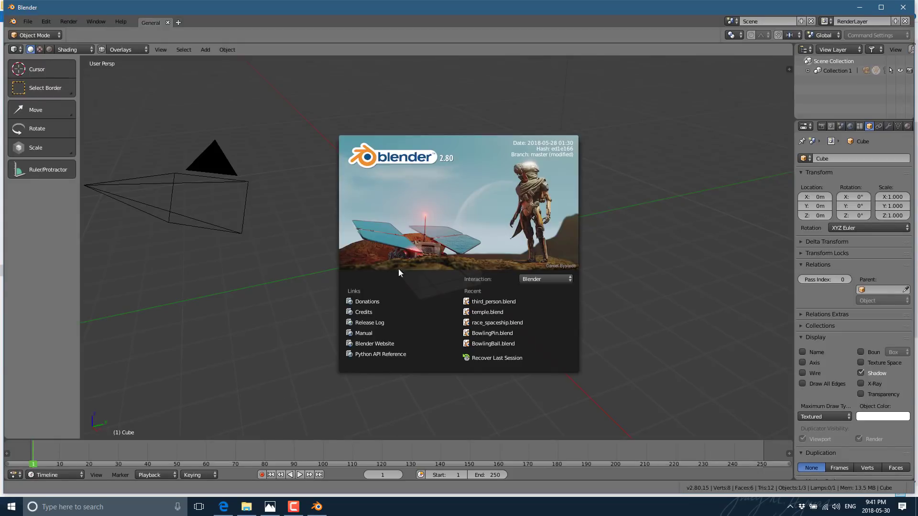
{"action": "left_click", "coordinate": [423, 223]}
{"action": "double_click", "coordinate": [464, 10]}
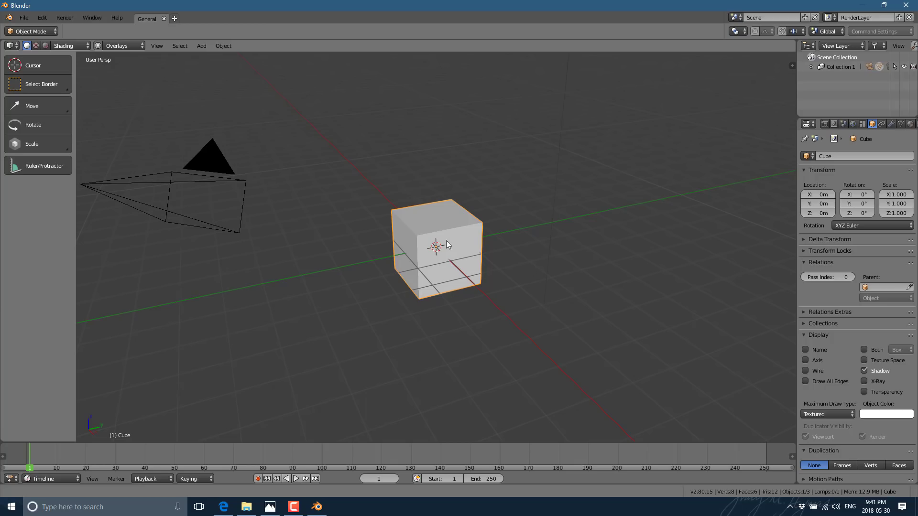
- Examine the Armory sections in the cube's object properties and the scene's render properties, collapsing Armory Player
{"action": "scroll", "coordinate": [831, 348], "scroll_direction": "down", "scroll_amount": 8}
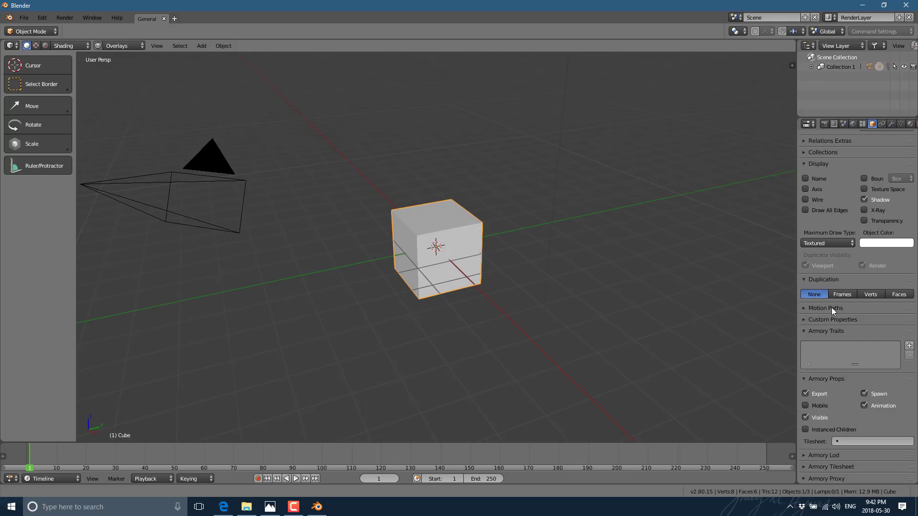
{"action": "left_click", "coordinate": [824, 124]}
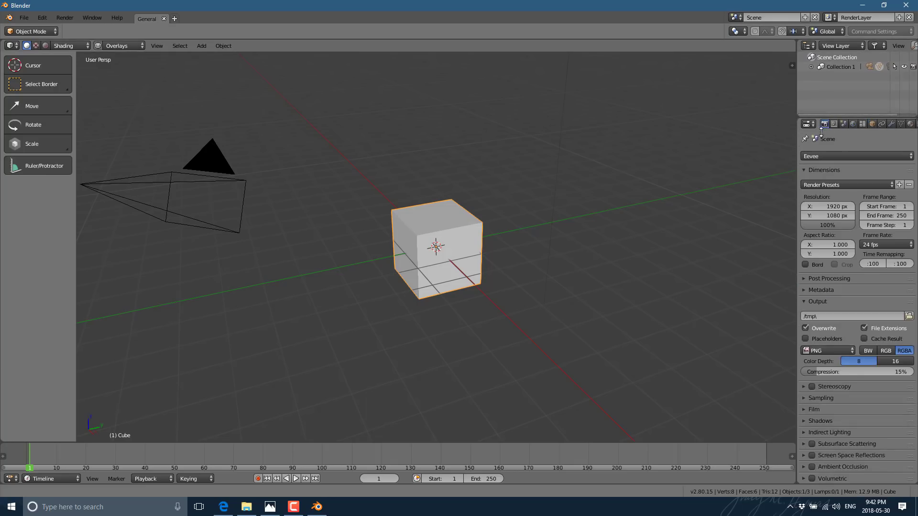
{"action": "scroll", "coordinate": [827, 331], "scroll_direction": "down", "scroll_amount": 6}
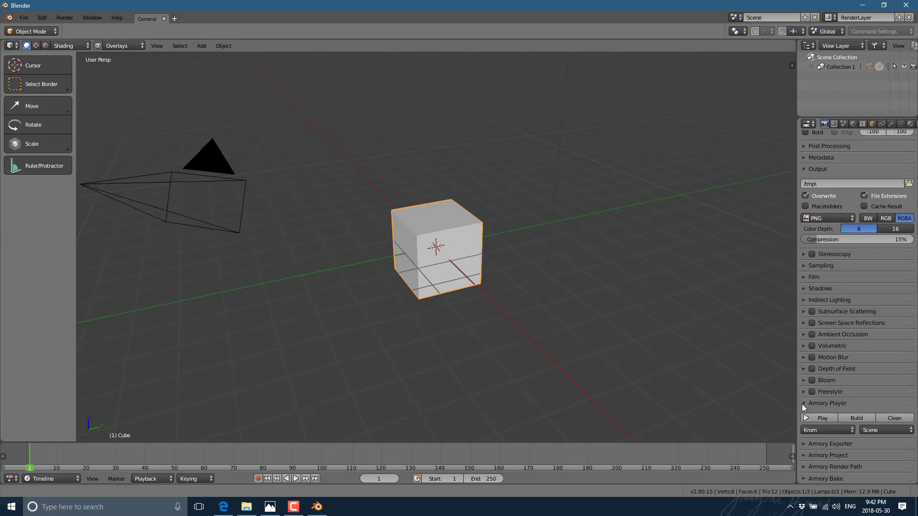
{"action": "left_click", "coordinate": [802, 404]}
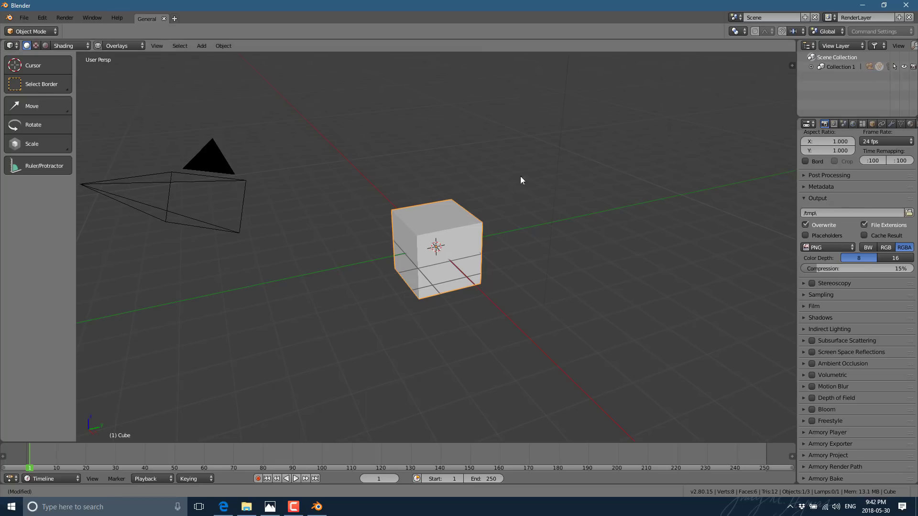
{"action": "left_click", "coordinate": [872, 123]}
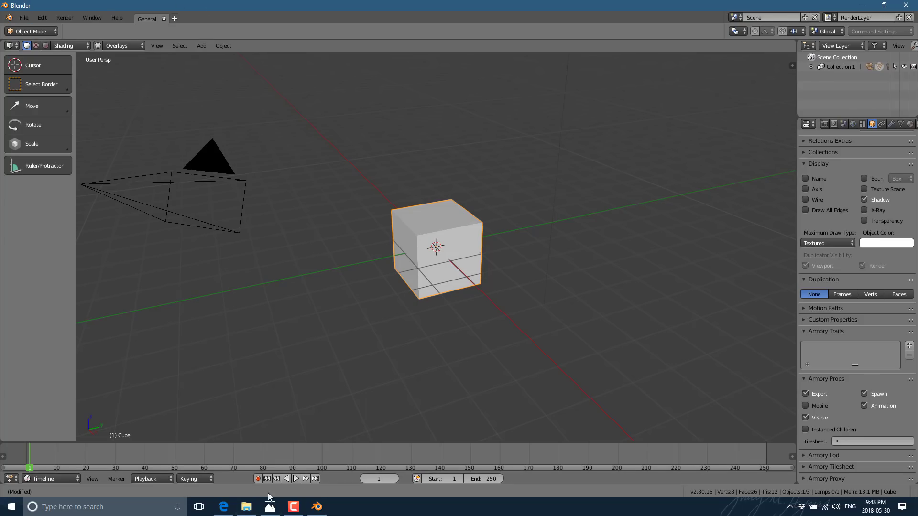
- Look up the armory_templates repository in the browser, and try to open the recent file third_person.blend in Blender
{"action": "left_click", "coordinate": [223, 507]}
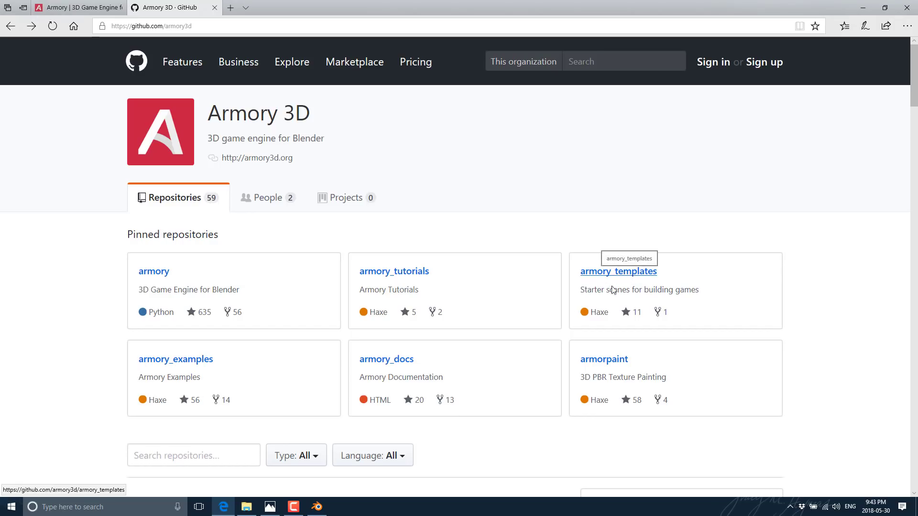
{"action": "left_click", "coordinate": [317, 507]}
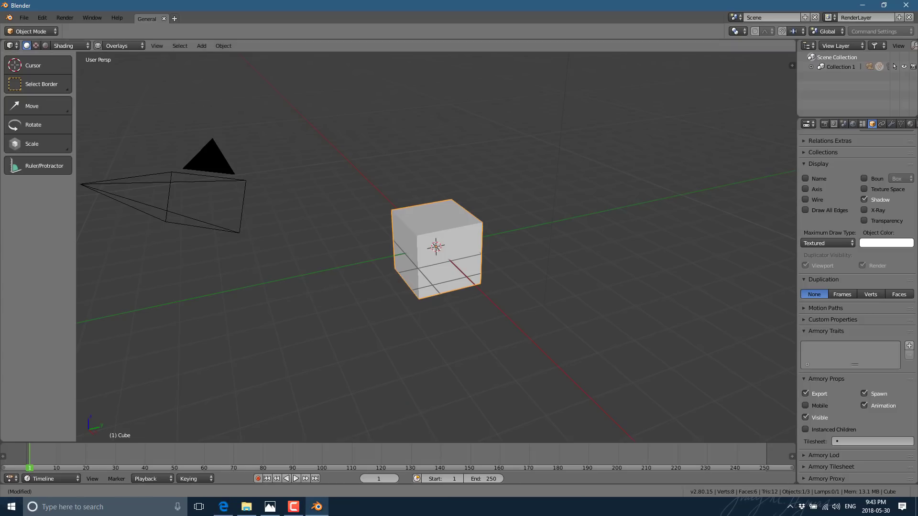
{"action": "left_click", "coordinate": [23, 18]}
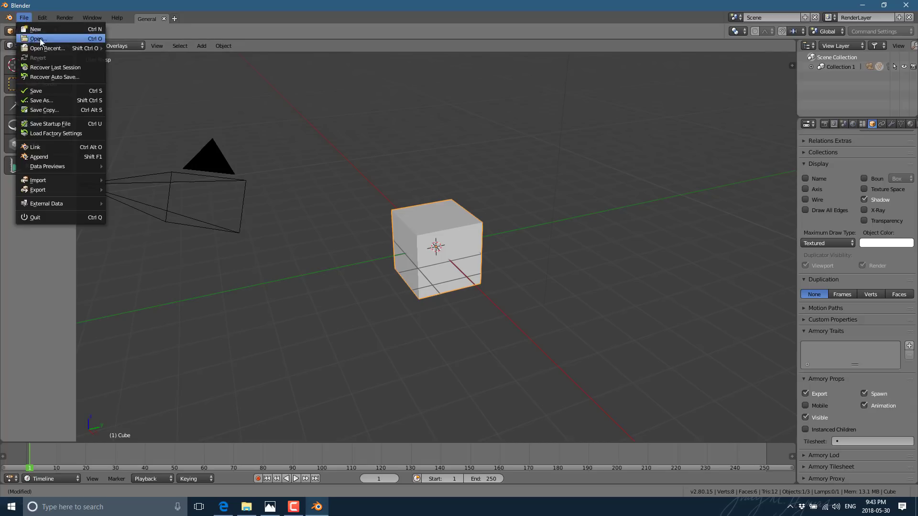
{"action": "mouse_move", "coordinate": [54, 50]}
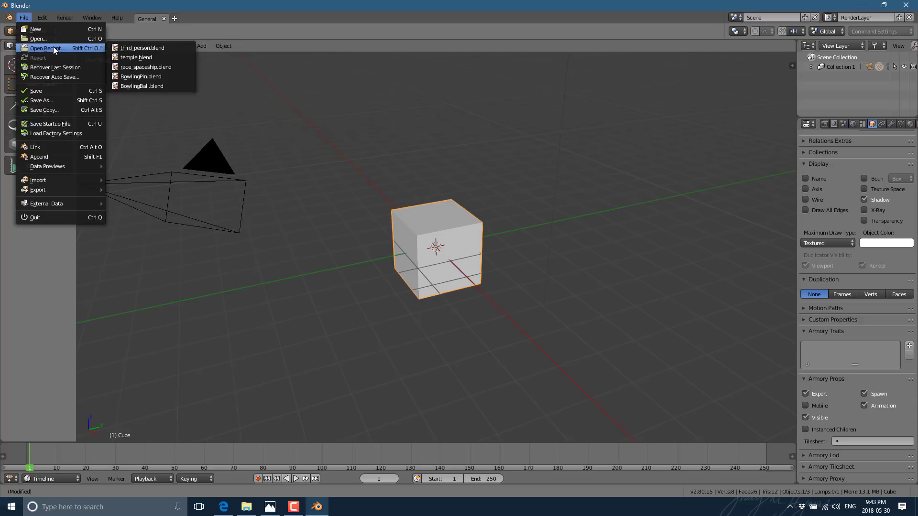
{"action": "left_click", "coordinate": [121, 51]}
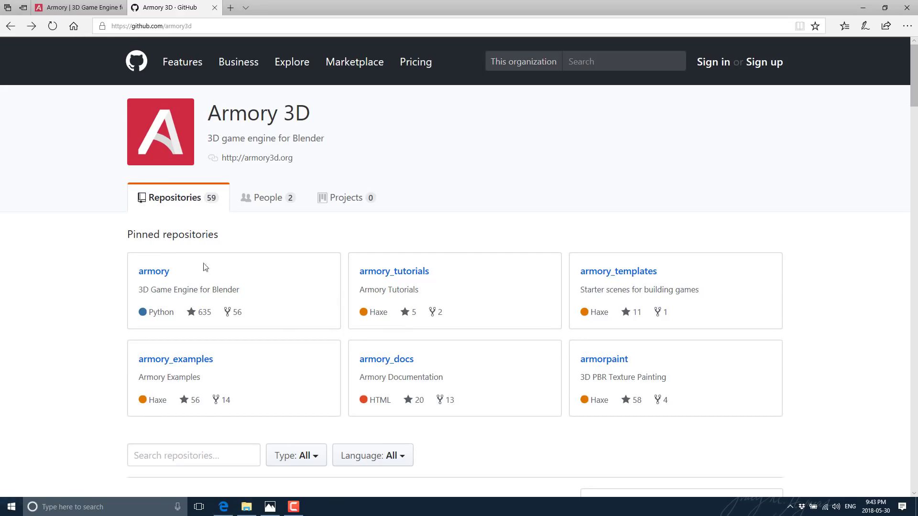
- Relaunch blender.exe from the Armory28 folder with the always-ask security option turned off, maximize the window and dismiss the splash screen
{"action": "left_click", "coordinate": [245, 505]}
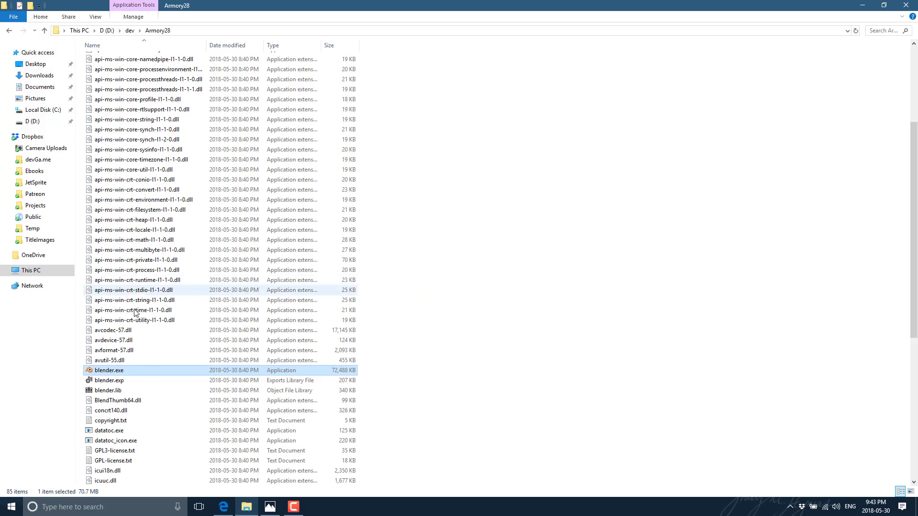
{"action": "double_click", "coordinate": [115, 371]}
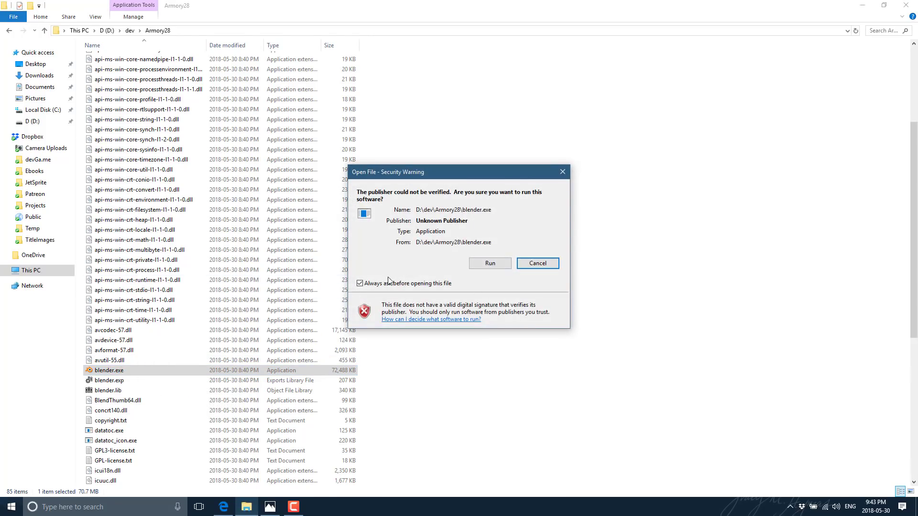
{"action": "left_click", "coordinate": [400, 284]}
{"action": "left_click", "coordinate": [490, 264]}
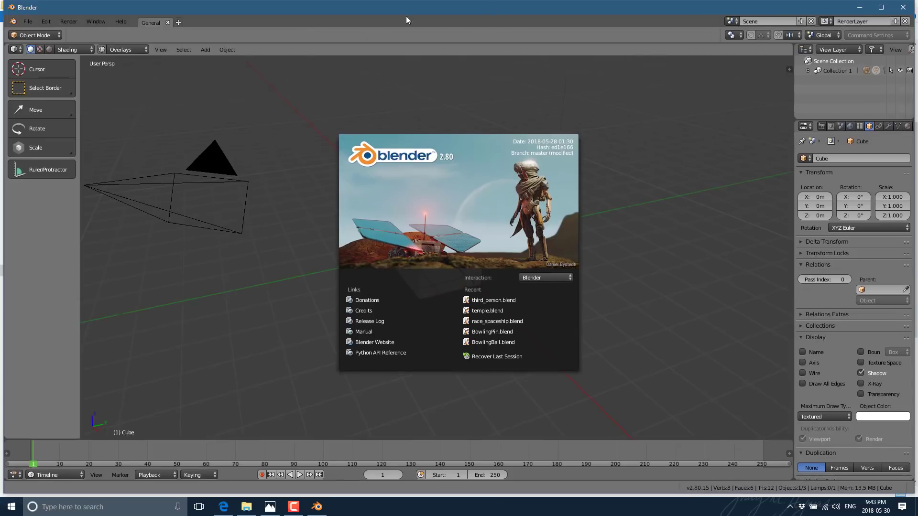
{"action": "double_click", "coordinate": [412, 11]}
{"action": "left_click", "coordinate": [349, 174]}
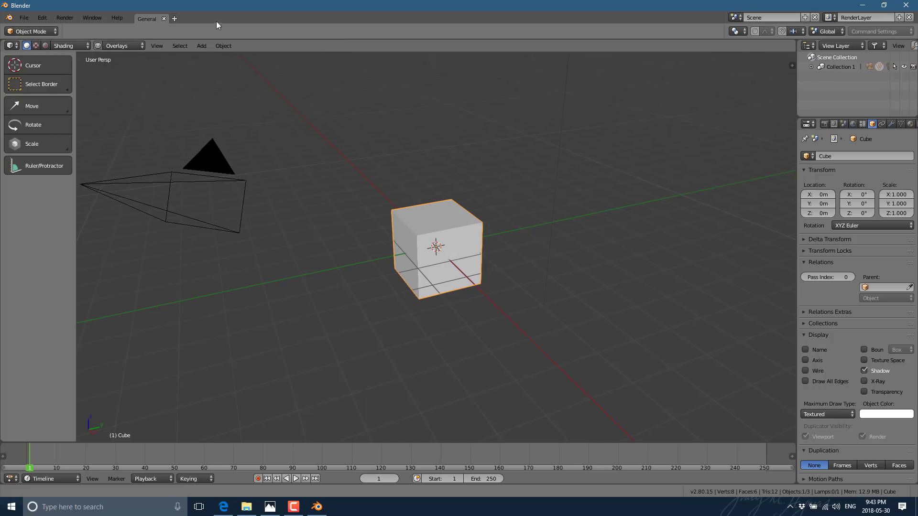
- Open third_person.blend from the C:\temp\Armory\armory_templates\third_person_b28 folder
{"action": "left_click", "coordinate": [22, 17]}
{"action": "left_click", "coordinate": [30, 39]}
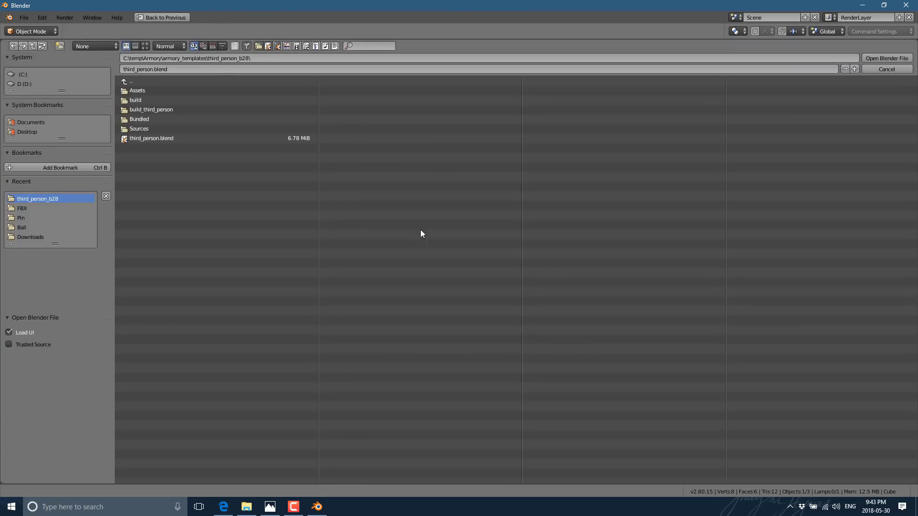
{"action": "double_click", "coordinate": [146, 139]}
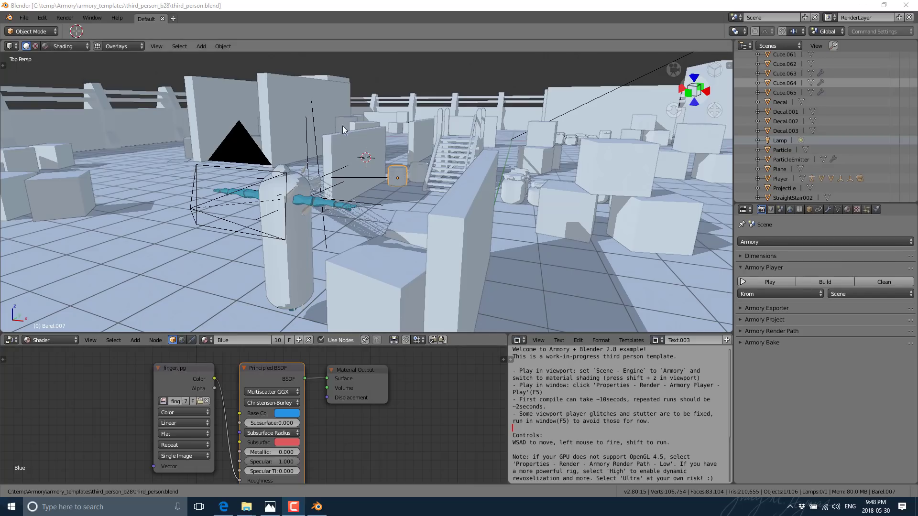
- Build the third-person project with Armory Player, check the compile output in the system console, and minimize the console
{"action": "scroll", "coordinate": [805, 106], "scroll_direction": "up", "scroll_amount": 5}
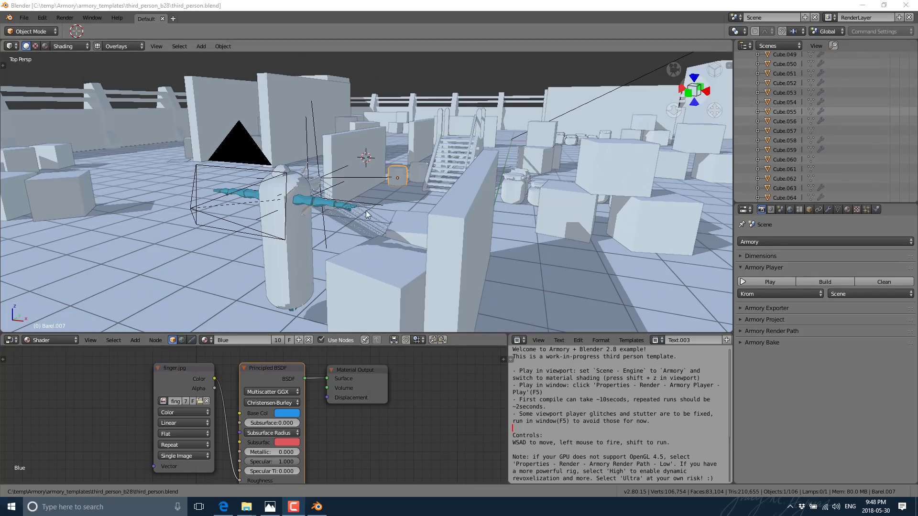
{"action": "left_click", "coordinate": [825, 282]}
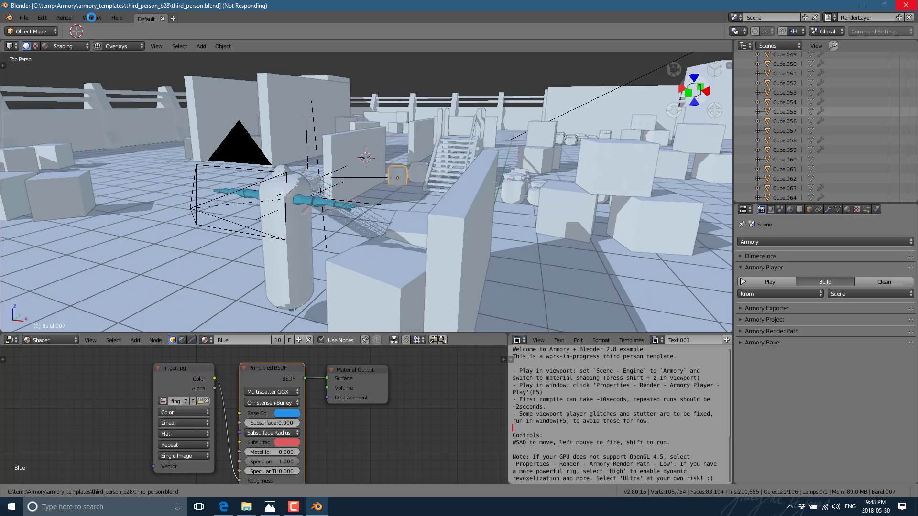
{"action": "left_click", "coordinate": [91, 17]}
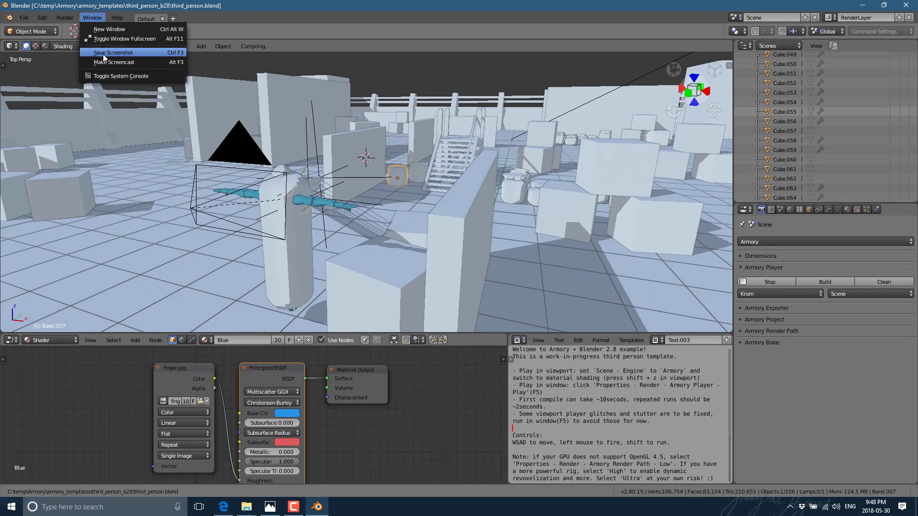
{"action": "left_click", "coordinate": [113, 75]}
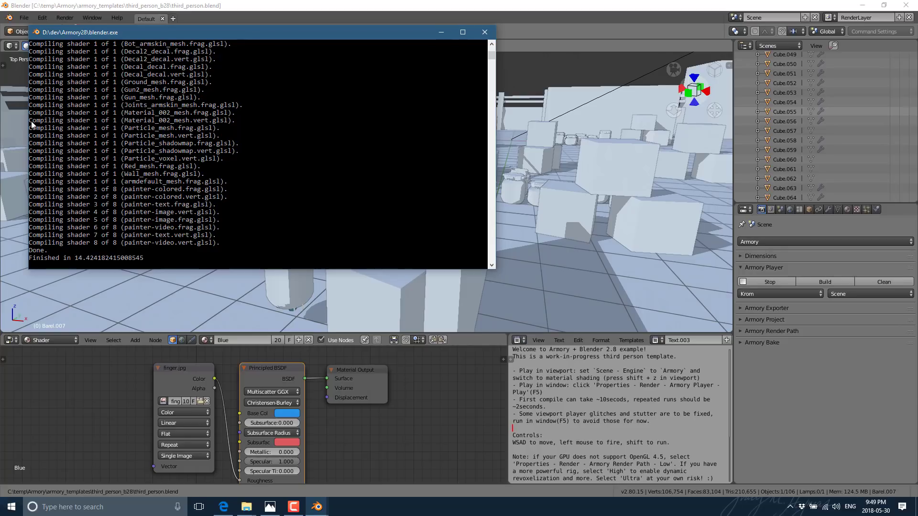
{"action": "left_click", "coordinate": [440, 32]}
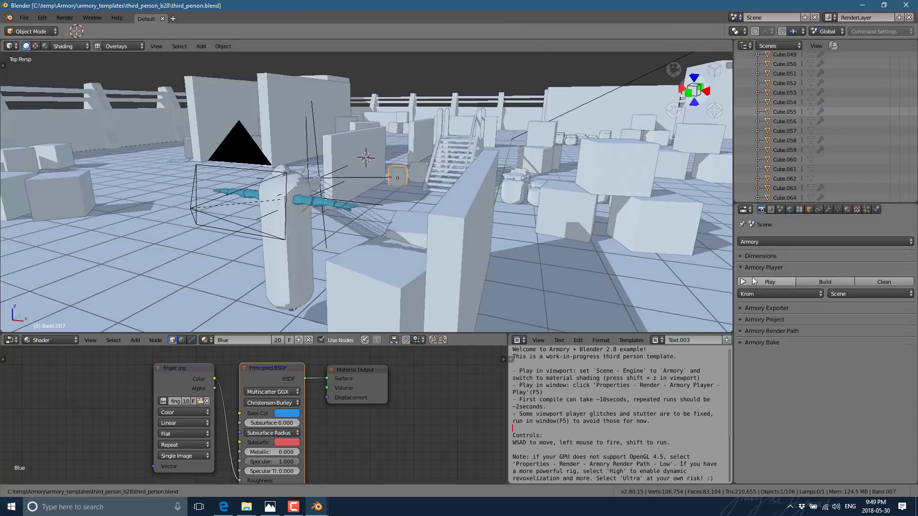
- Play the third-person scene in its own game window, walk the character forward around the level, and close the game
{"action": "left_click", "coordinate": [768, 282]}
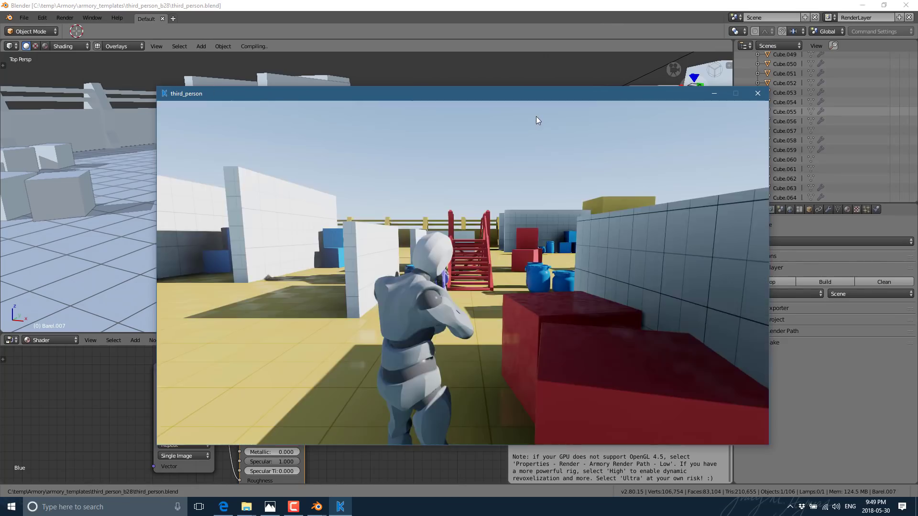
{"action": "left_click_drag", "start_coordinate": [537, 120], "coordinate": [492, 142]}
{"action": "key", "text": "w"}
{"action": "key", "text": "w"}
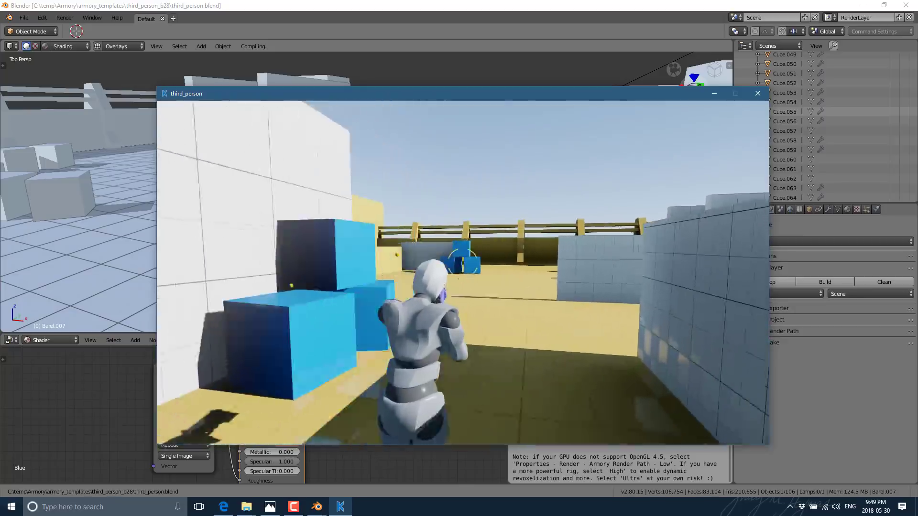
{"action": "key", "text": "w"}
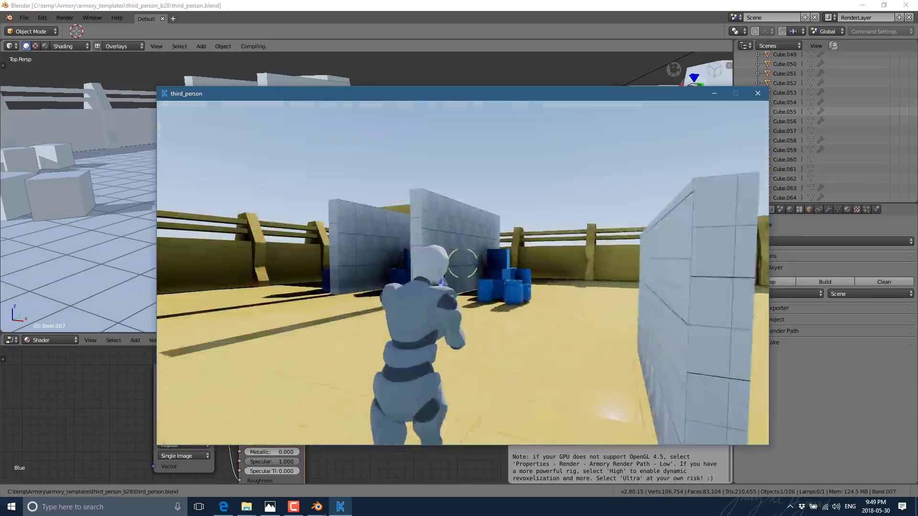
{"action": "key", "text": "w"}
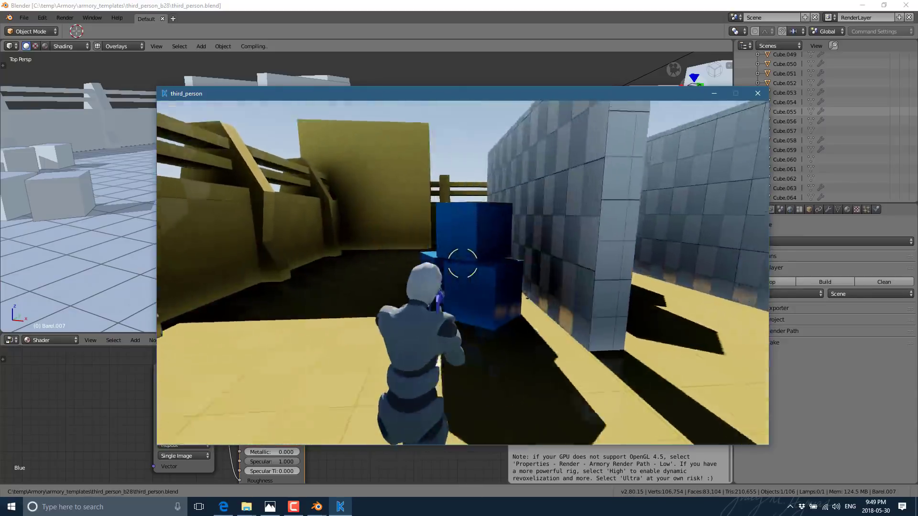
{"action": "key", "text": "w"}
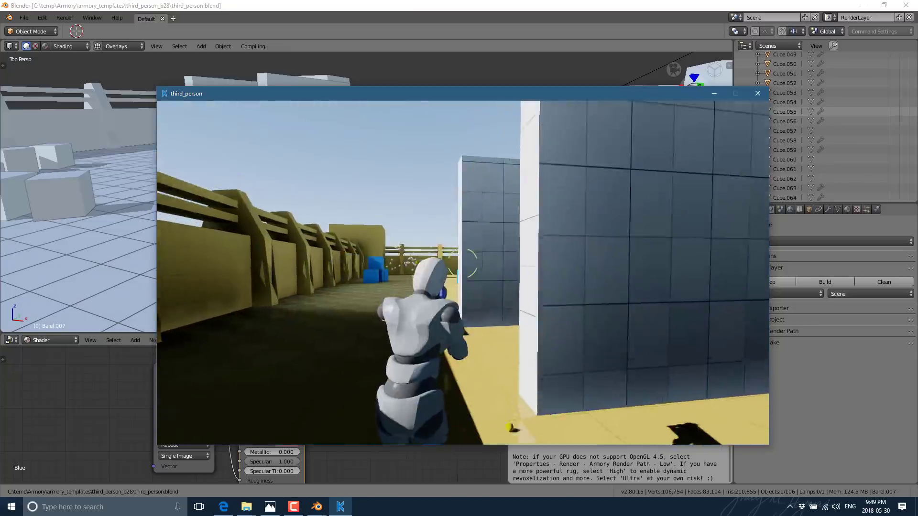
{"action": "key", "text": "w"}
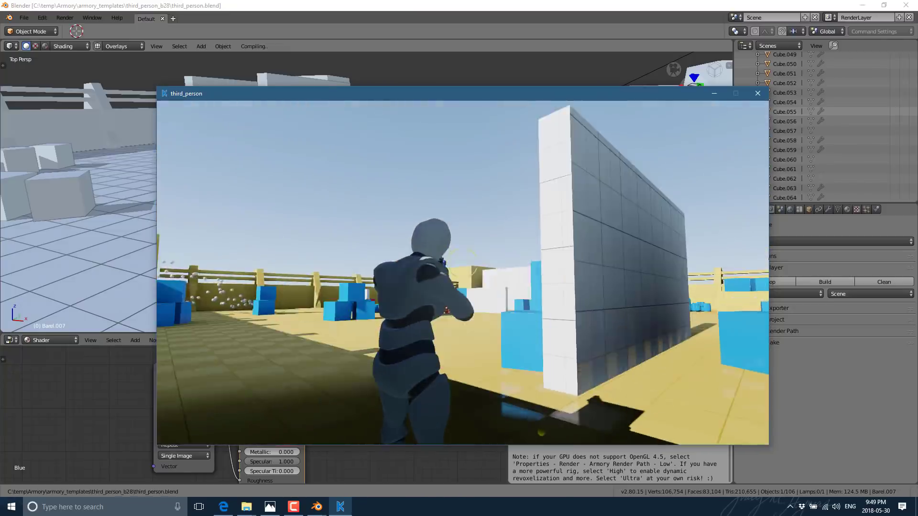
{"action": "left_click", "coordinate": [758, 94]}
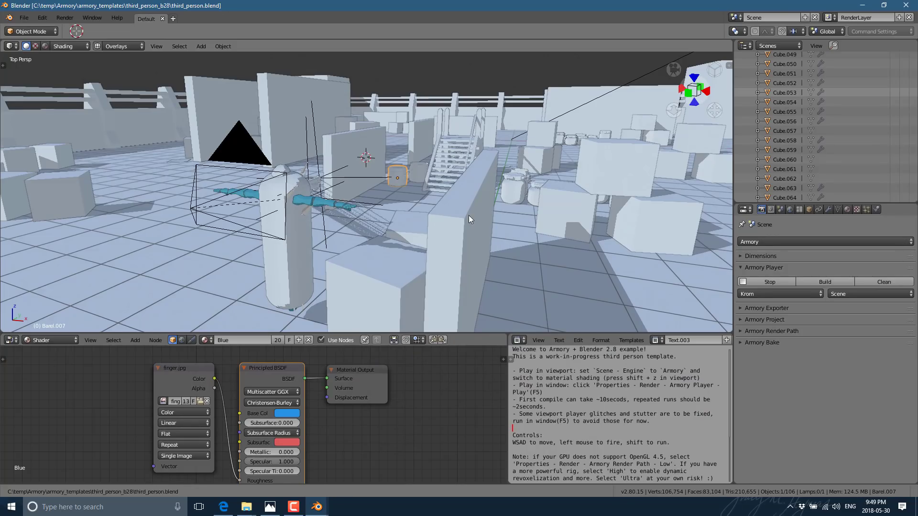
- Switch the 3D viewport to rendered shading to run the Armory game inside the viewport
{"action": "left_click", "coordinate": [44, 46]}
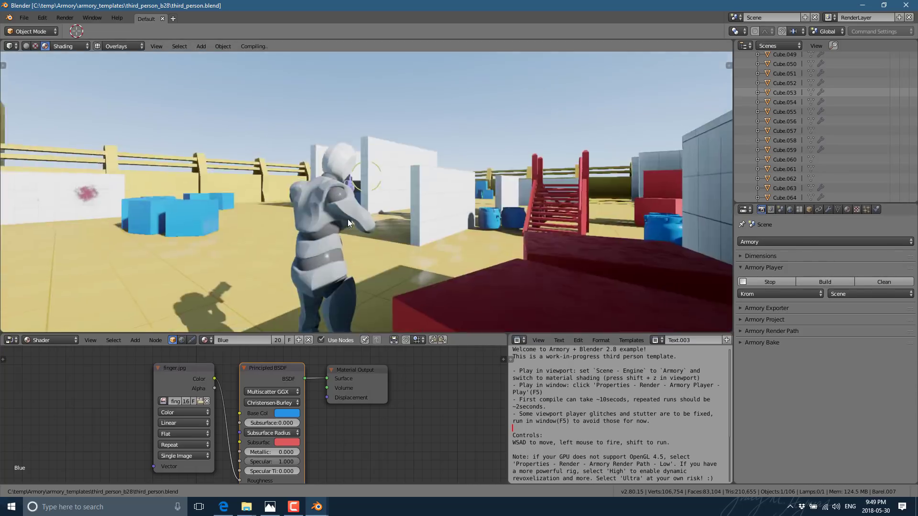
- Walk the character forward around the level in the viewport game, then take the viewport out of rendered shading
{"action": "key", "text": "w"}
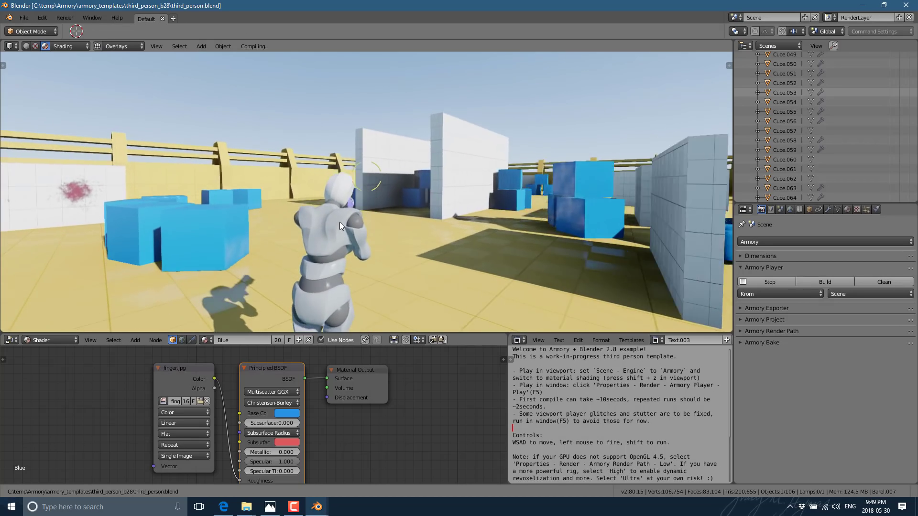
{"action": "key", "text": "w"}
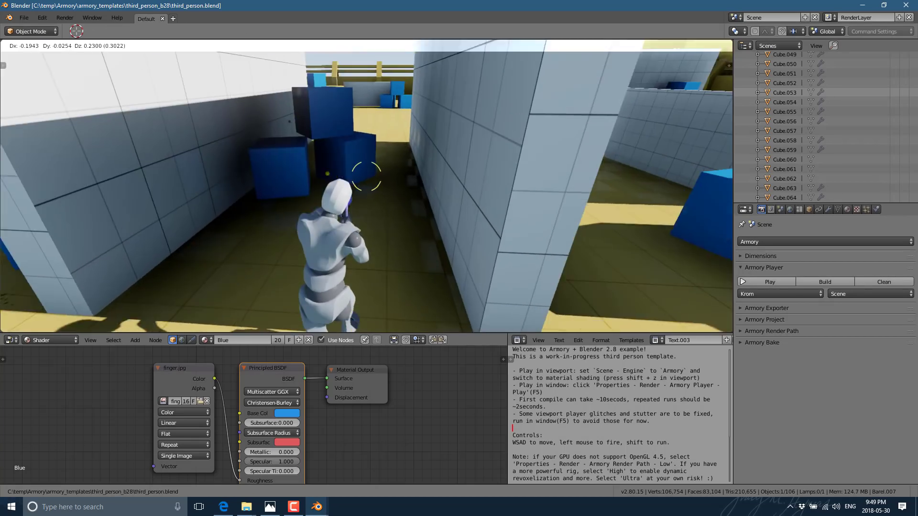
{"action": "key", "text": "w"}
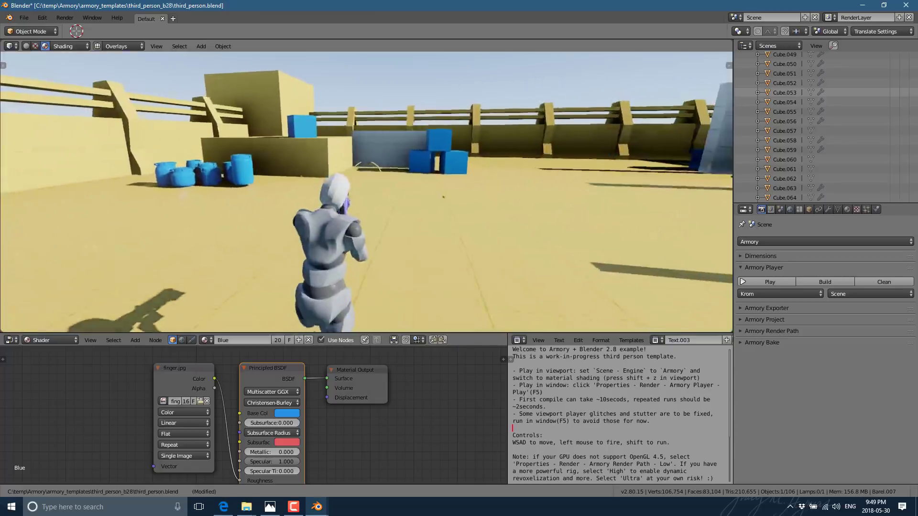
{"action": "key", "text": "w"}
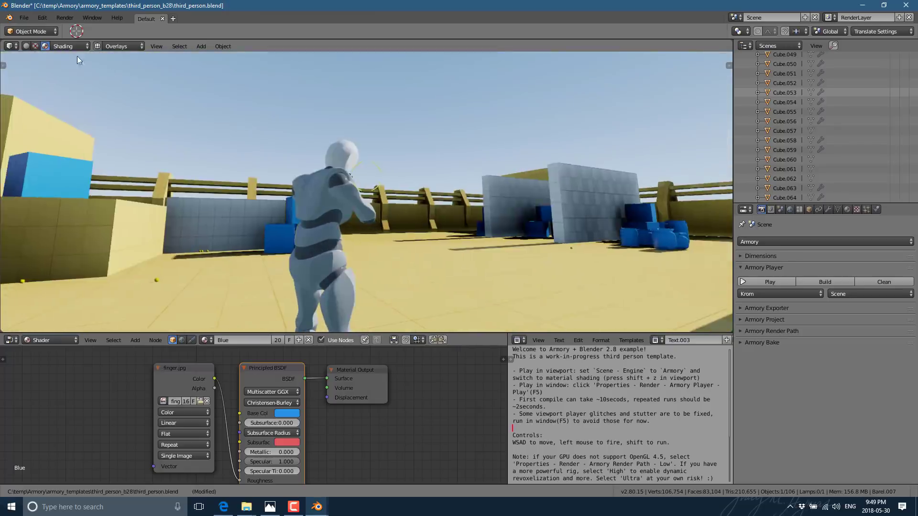
{"action": "left_click", "coordinate": [36, 46]}
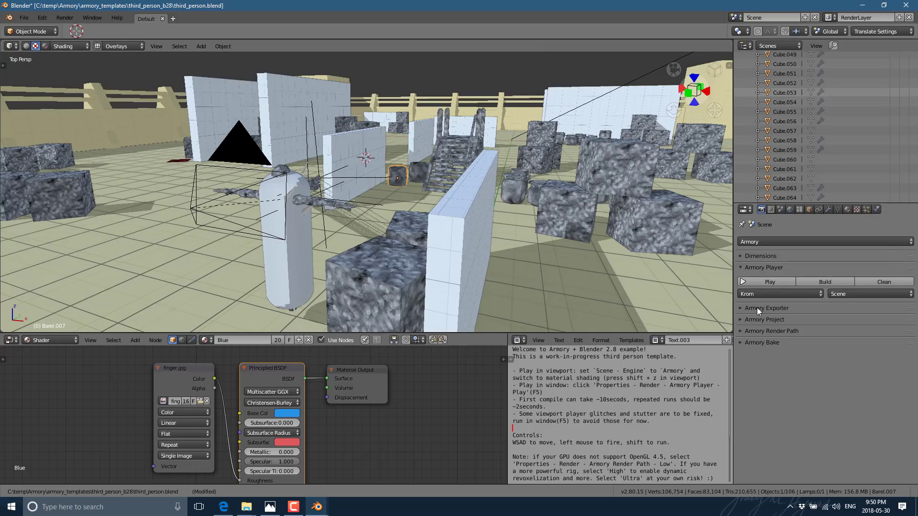
- Expand the Armory Project settings, then select the stacked cube Cube.056 and examine its rigid body physics settings
{"action": "left_click", "coordinate": [740, 319]}
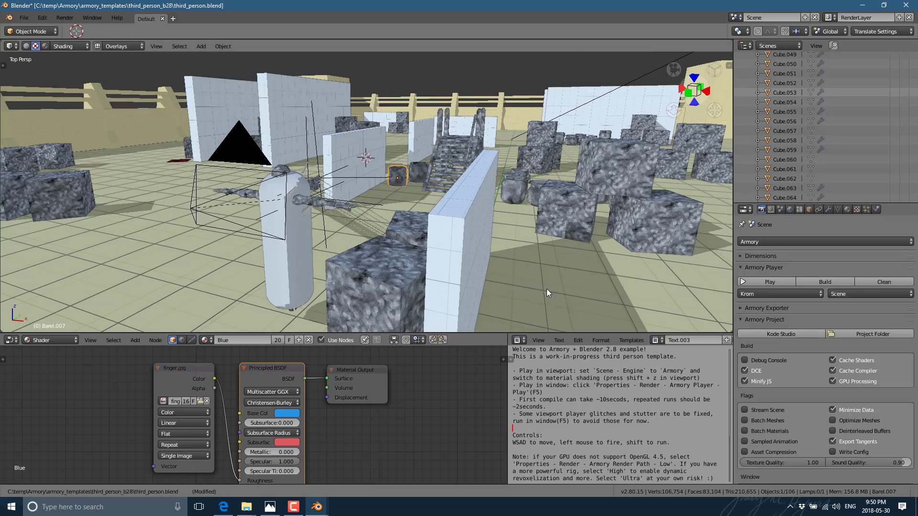
{"action": "left_click", "coordinate": [647, 147]}
{"action": "right_click", "coordinate": [647, 147]}
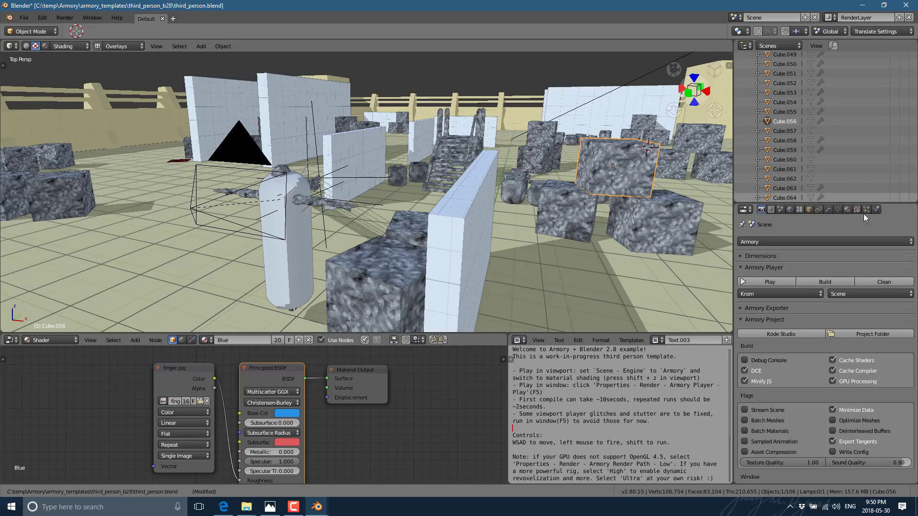
{"action": "left_click", "coordinate": [877, 209]}
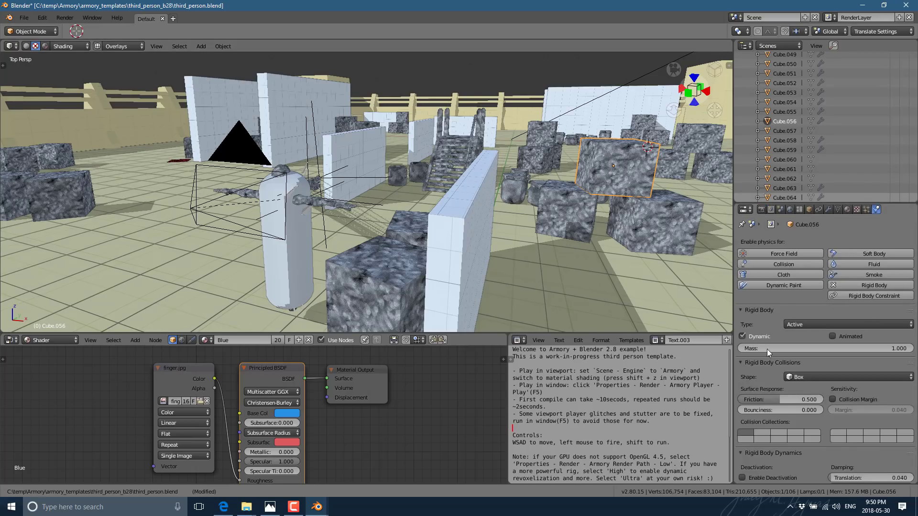
{"action": "right_click", "coordinate": [659, 211]}
{"action": "right_click", "coordinate": [634, 174]}
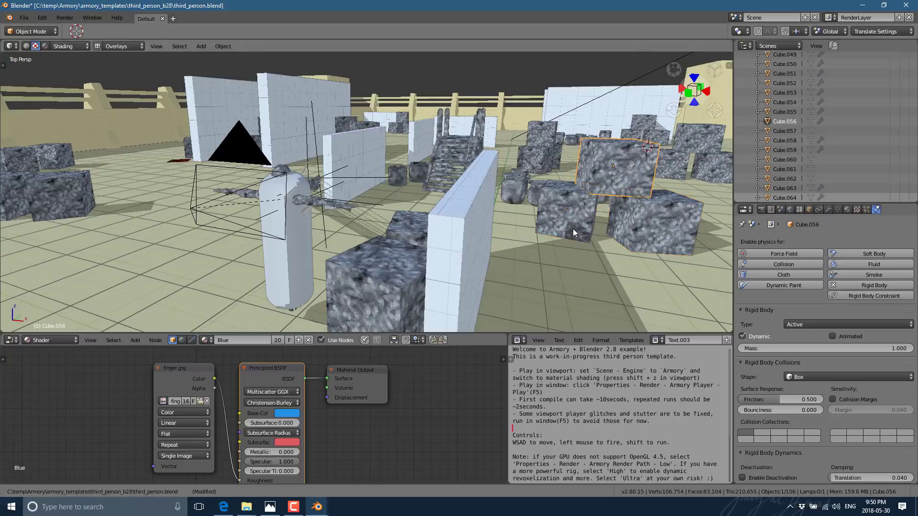
- Select the small free-standing wall Cube.060, check its rigid body settings, and deselect everything
{"action": "middle_click_drag", "start_coordinate": [573, 228], "coordinate": [463, 222]}
{"action": "right_click", "coordinate": [316, 214]}
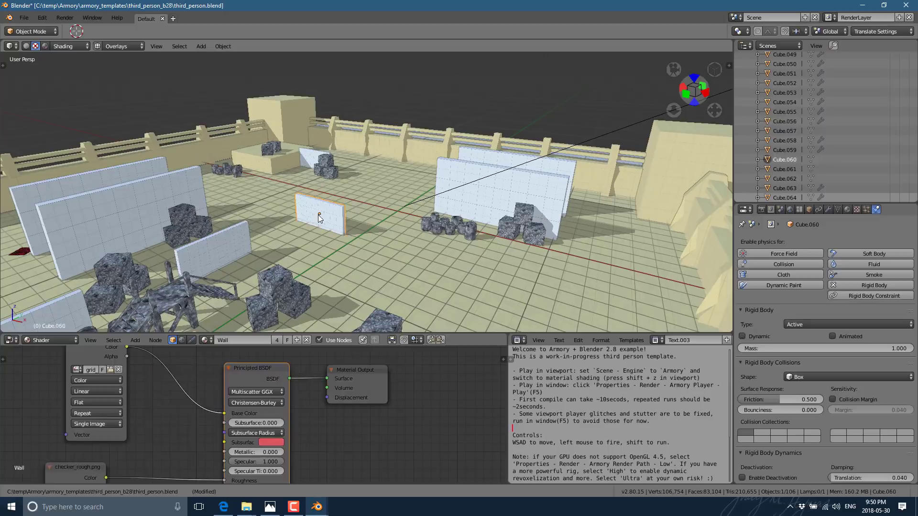
{"action": "key", "text": "a"}
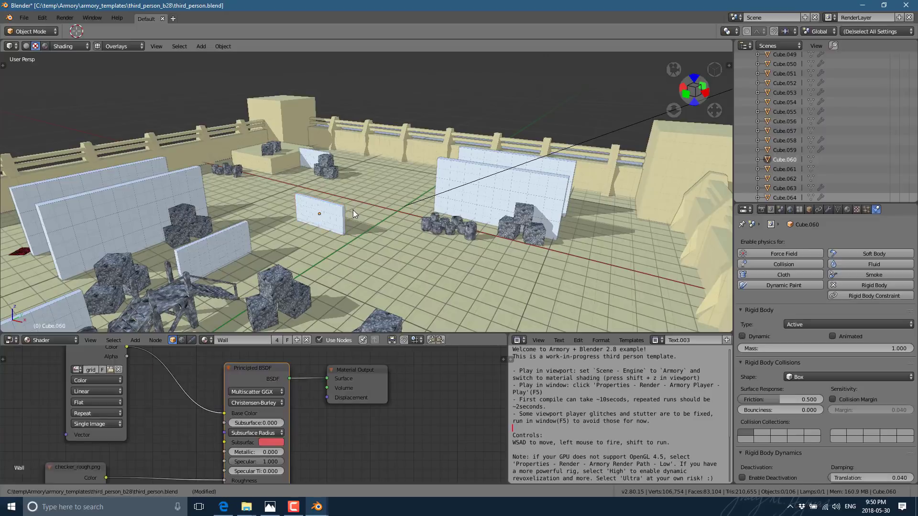
{"action": "scroll", "coordinate": [438, 241], "scroll_direction": "down", "scroll_amount": 6}
{"action": "scroll", "coordinate": [437, 243], "scroll_direction": "up", "scroll_amount": 4}
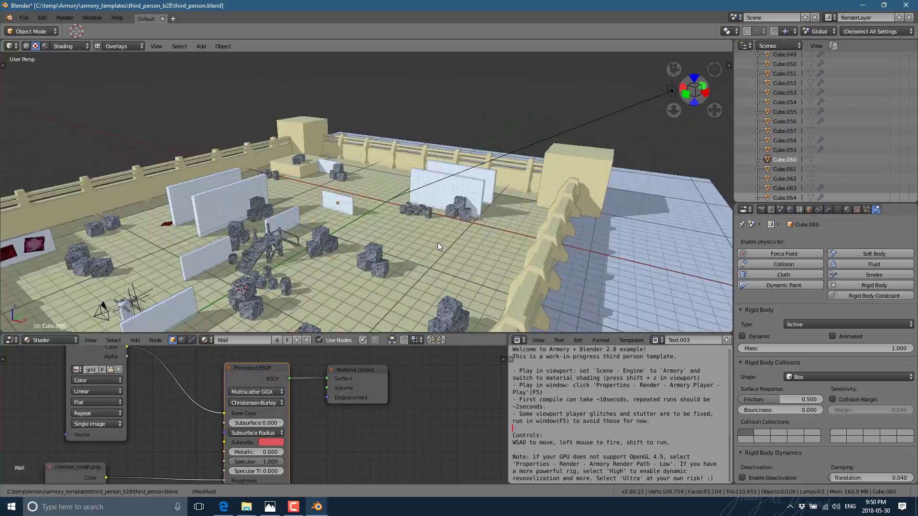
{"action": "scroll", "coordinate": [437, 243], "scroll_direction": "down", "scroll_amount": 1}
{"action": "scroll", "coordinate": [433, 247], "scroll_direction": "up", "scroll_amount": 2}
- Set the Armory Player runtime to Browser in the scene's render settings and launch the game
{"action": "left_click", "coordinate": [761, 209]}
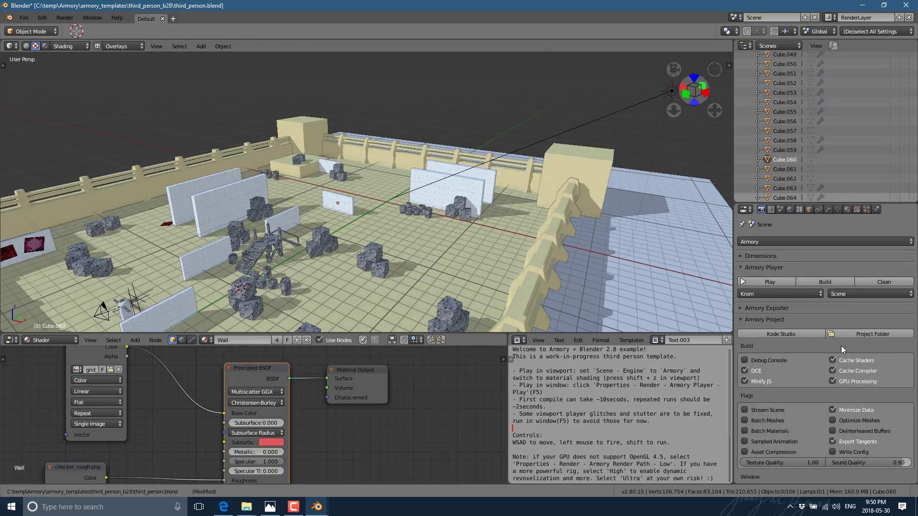
{"action": "left_click", "coordinate": [820, 293]}
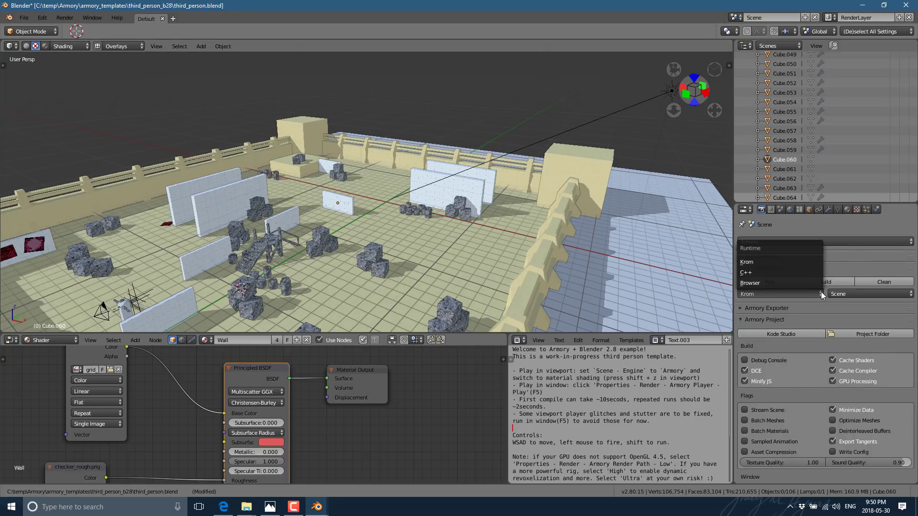
{"action": "left_click", "coordinate": [758, 283]}
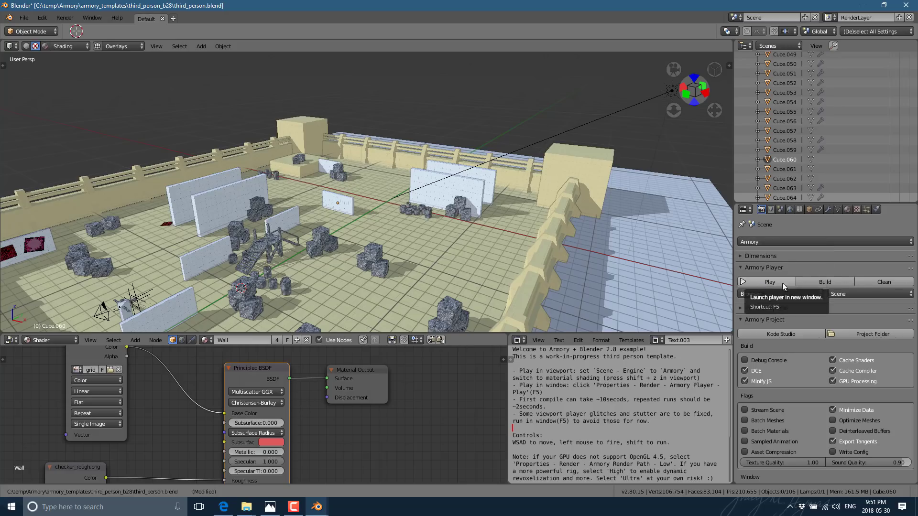
{"action": "left_click", "coordinate": [774, 282]}
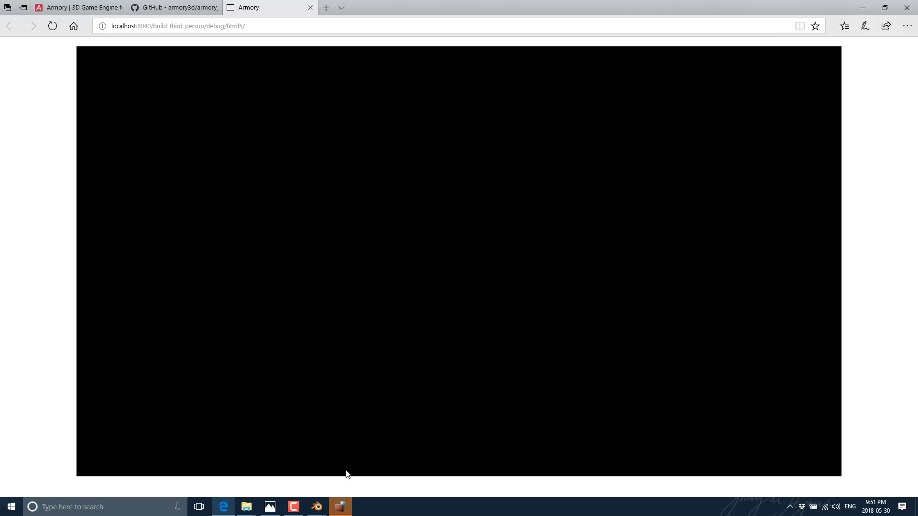
- Play the browser build in Chrome, moving the character forward and looking around, and close the Chrome window
{"action": "left_click", "coordinate": [513, 337]}
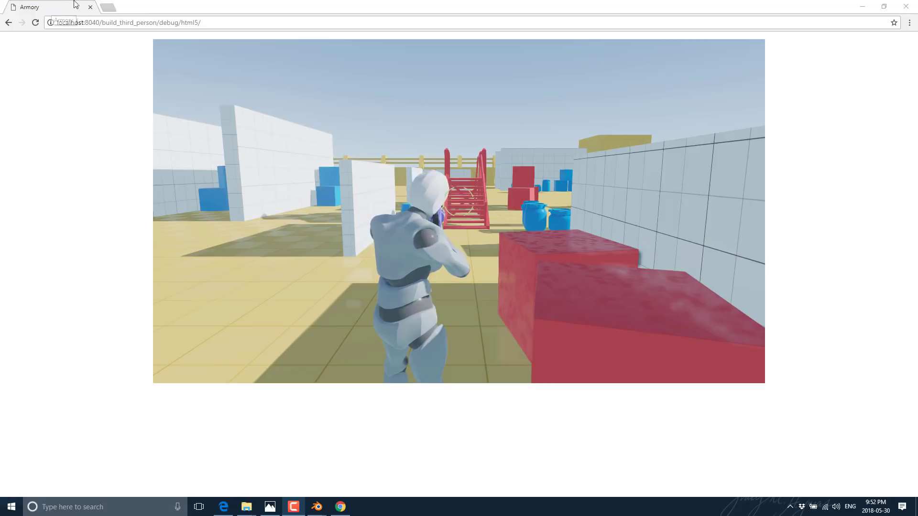
{"action": "left_click", "coordinate": [430, 220]}
{"action": "left_click_drag", "start_coordinate": [429, 217], "coordinate": [915, 4]}
{"action": "key", "text": "w"}
{"action": "left_click", "coordinate": [915, 5]}
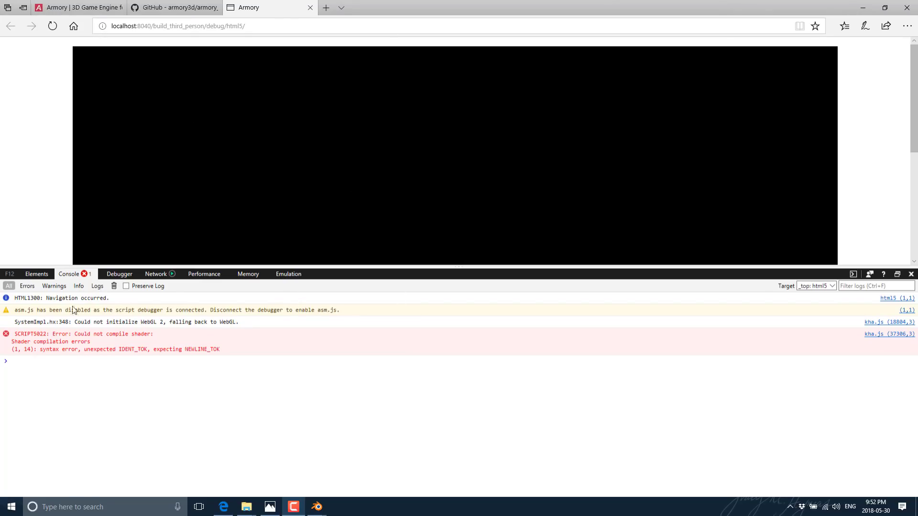
- Highlight the WebGL 2 message in the Edge console, close the Armory game page, and switch back to Blender
{"action": "left_click_drag", "start_coordinate": [239, 322], "coordinate": [120, 325]}
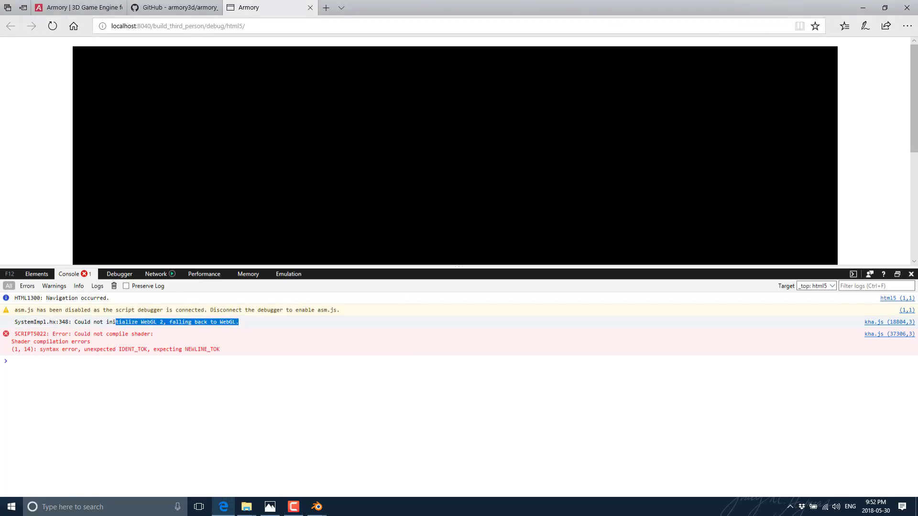
{"action": "left_click", "coordinate": [311, 7]}
{"action": "mouse_move", "coordinate": [317, 507]}
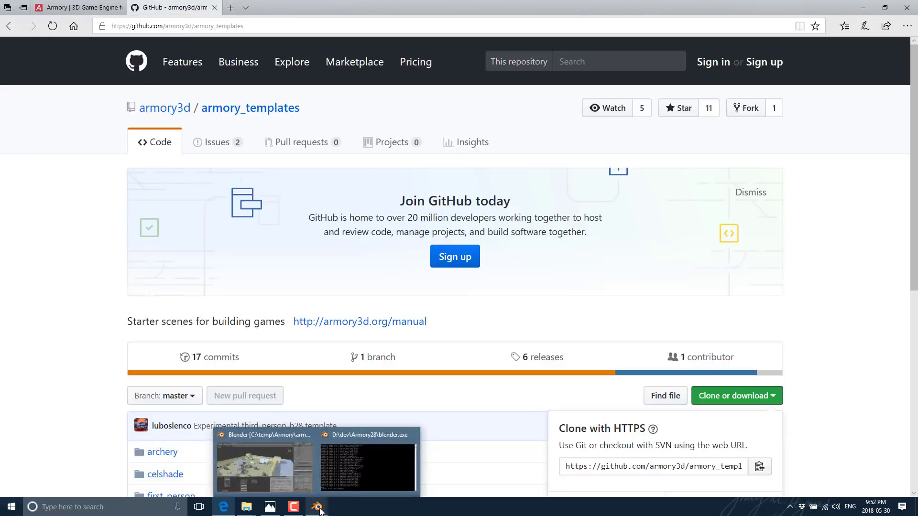
{"action": "left_click", "coordinate": [288, 469]}
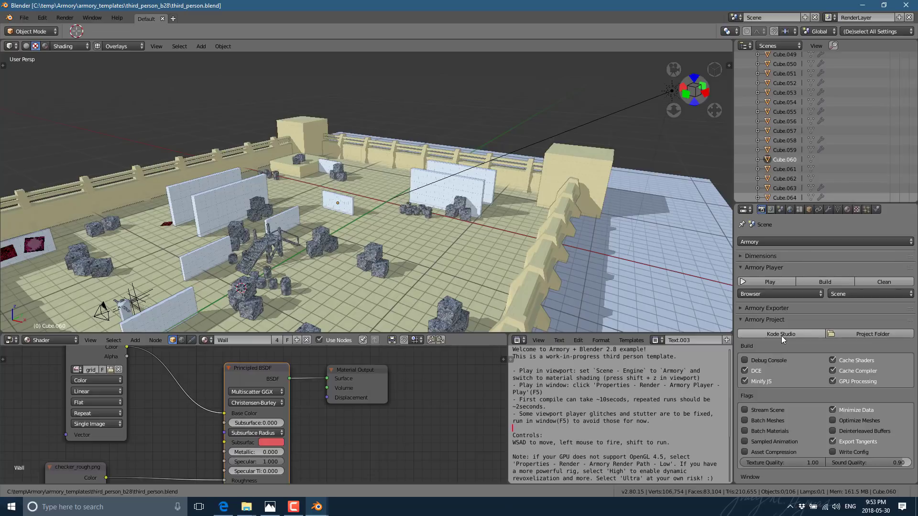
- Open the project's code in Kode Studio, maximize its window, and enlarge the interface by three zoom levels
{"action": "left_click", "coordinate": [796, 334]}
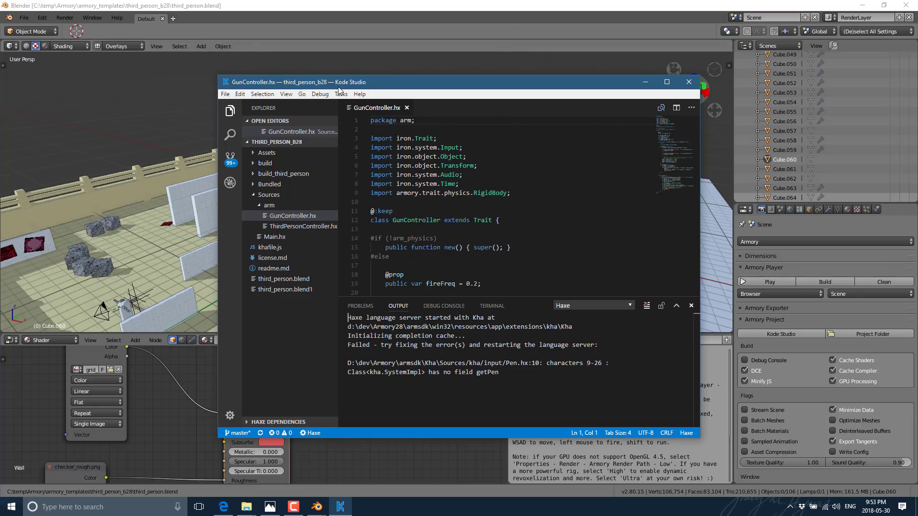
{"action": "double_click", "coordinate": [453, 82]}
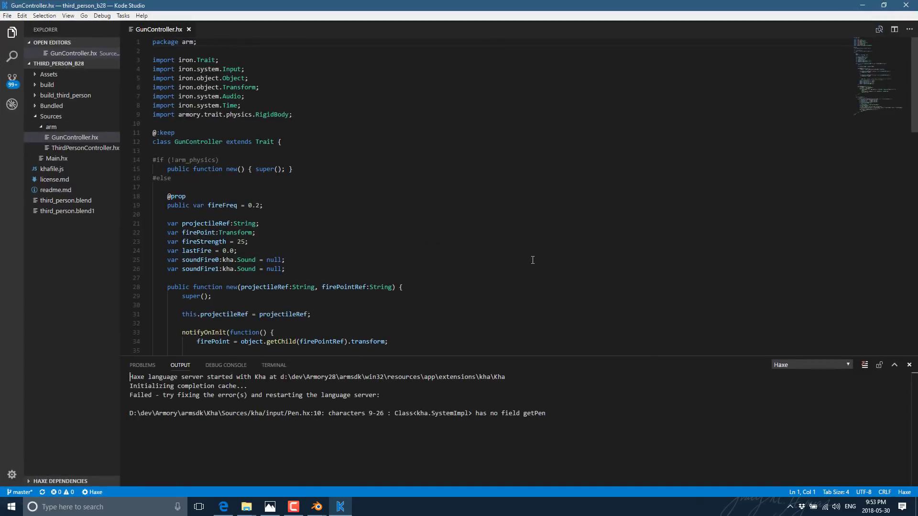
{"action": "left_click", "coordinate": [462, 245]}
{"action": "key", "text": "ctrl+equal"}
{"action": "key", "text": "ctrl+equal"}
{"action": "key", "text": "ctrl+equal"}
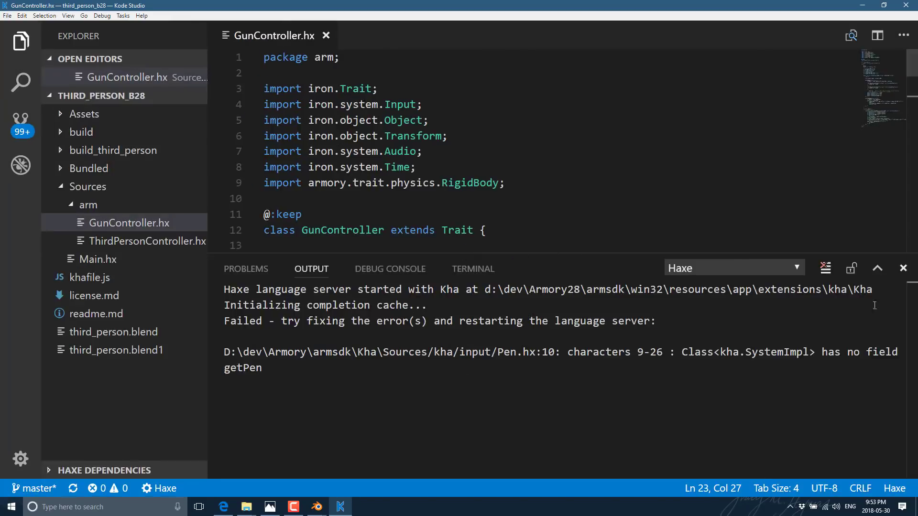
- Close the Haxe output panel and look through the class declaration and variables in GunController.hx
{"action": "left_click", "coordinate": [903, 268]}
{"action": "scroll", "coordinate": [635, 252], "scroll_direction": "down", "scroll_amount": 1}
{"action": "scroll", "coordinate": [635, 252], "scroll_direction": "down", "scroll_amount": 2}
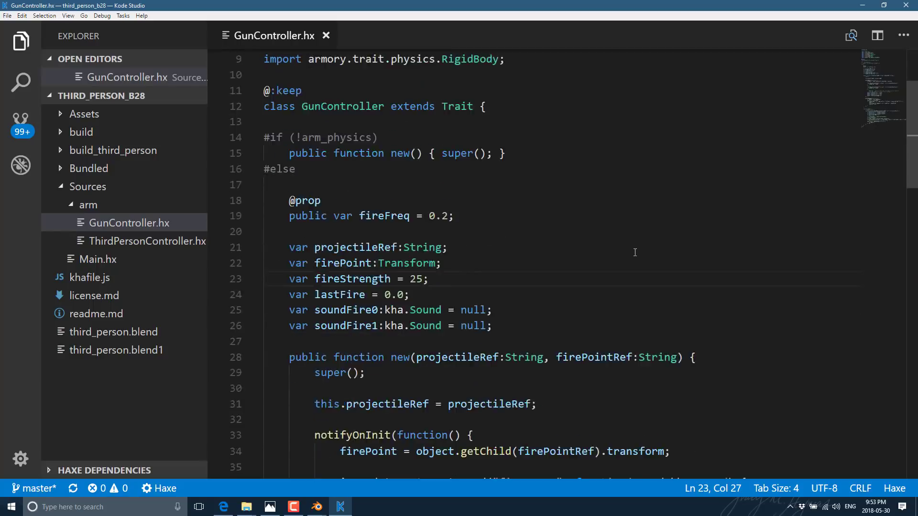
{"action": "scroll", "coordinate": [637, 254], "scroll_direction": "up", "scroll_amount": 2}
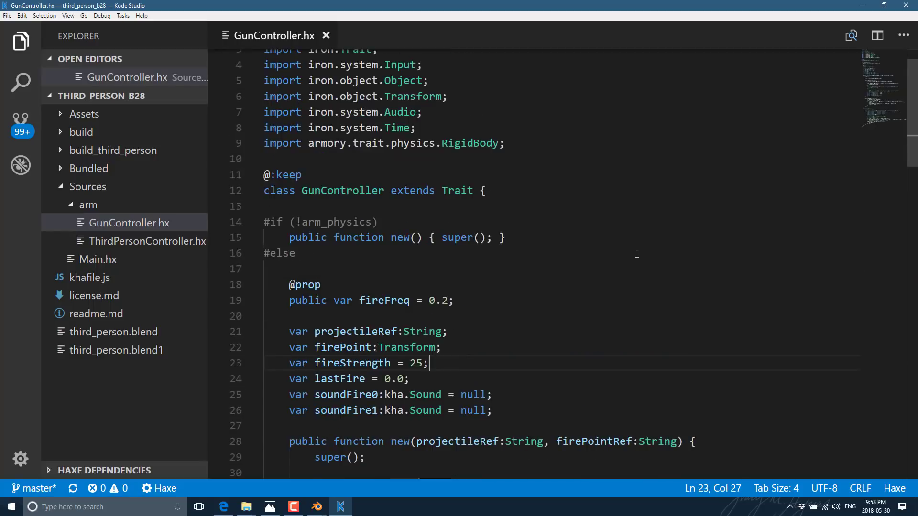
- Open ThirdPersonController.hx and examine its imports, class declaration and constructor
{"action": "left_click", "coordinate": [139, 240]}
{"action": "left_click", "coordinate": [127, 241]}
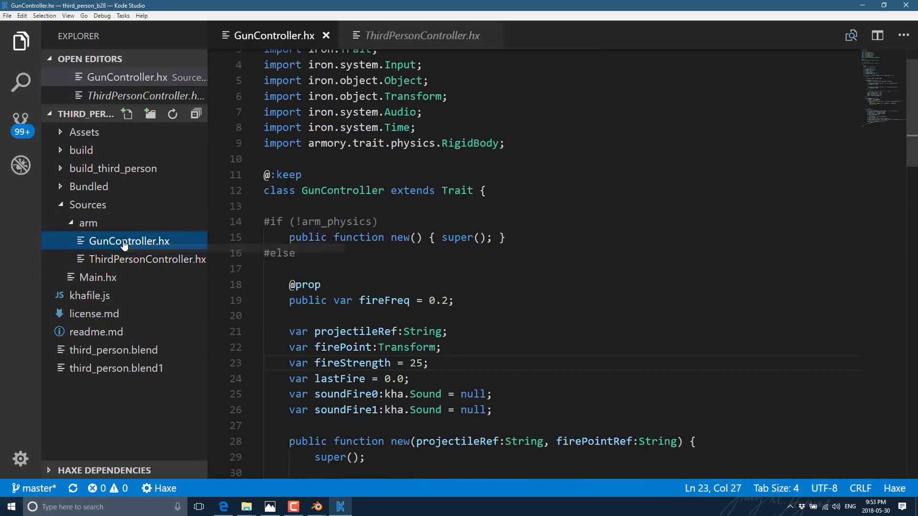
{"action": "left_click", "coordinate": [133, 261]}
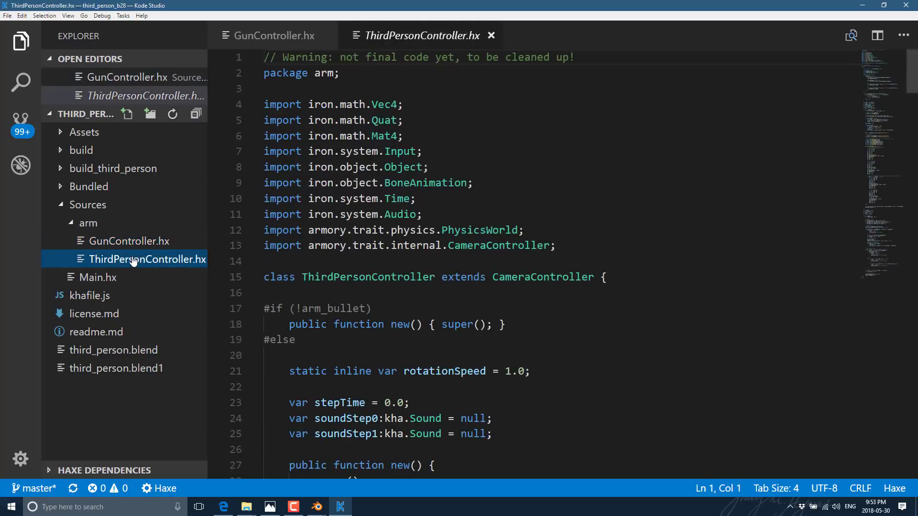
{"action": "scroll", "coordinate": [615, 312], "scroll_direction": "down", "scroll_amount": 5}
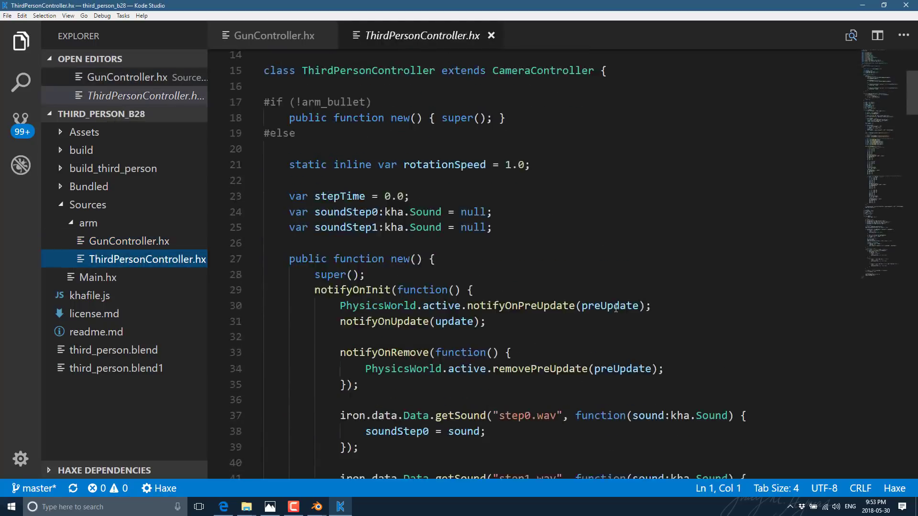
{"action": "scroll", "coordinate": [425, 202], "scroll_direction": "down", "scroll_amount": 4}
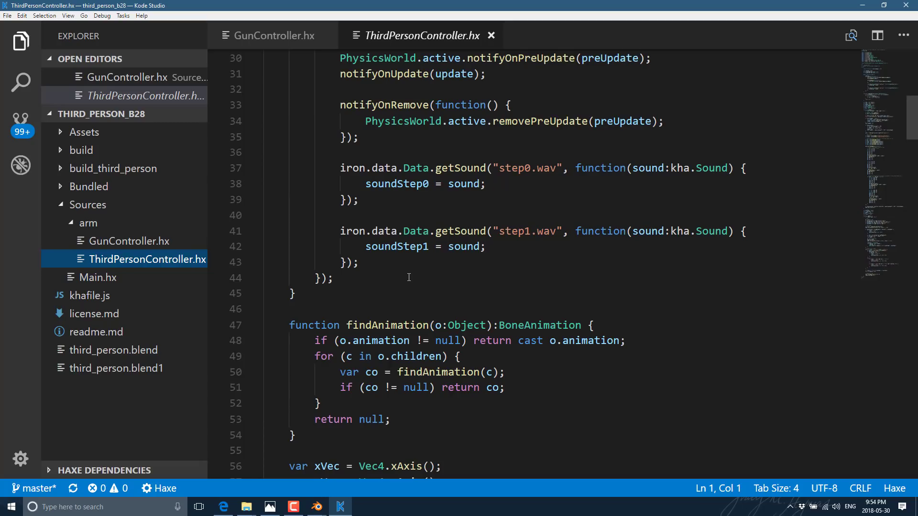
- Highlight iron and getSound in the step1.wav loading line, then examine the preUpdate function's input and bone handling
{"action": "double_click", "coordinate": [356, 225]}
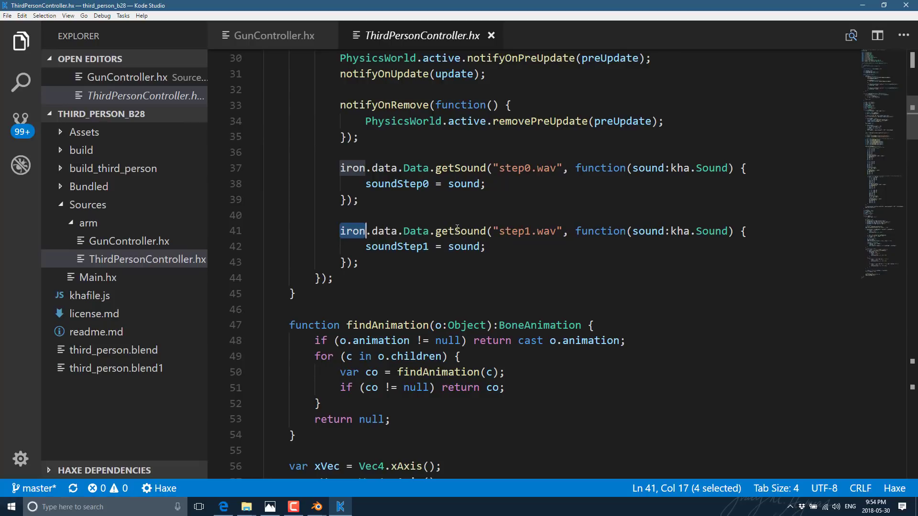
{"action": "double_click", "coordinate": [460, 231]}
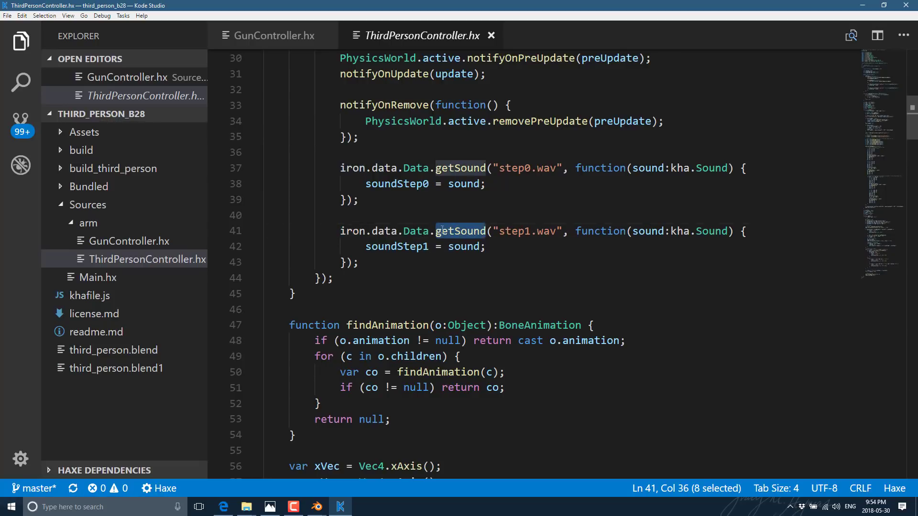
{"action": "scroll", "coordinate": [460, 267], "scroll_direction": "down", "scroll_amount": 4}
{"action": "scroll", "coordinate": [458, 283], "scroll_direction": "down", "scroll_amount": 5}
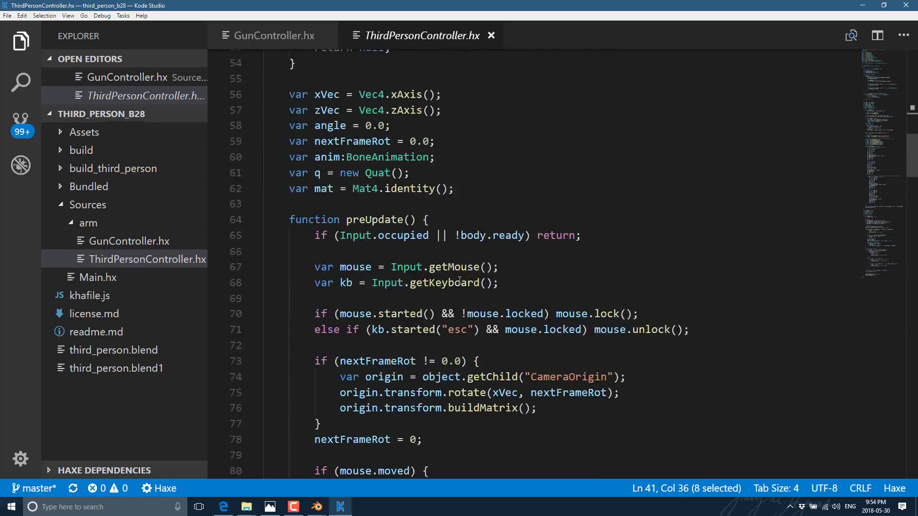
{"action": "scroll", "coordinate": [458, 283], "scroll_direction": "down", "scroll_amount": 2}
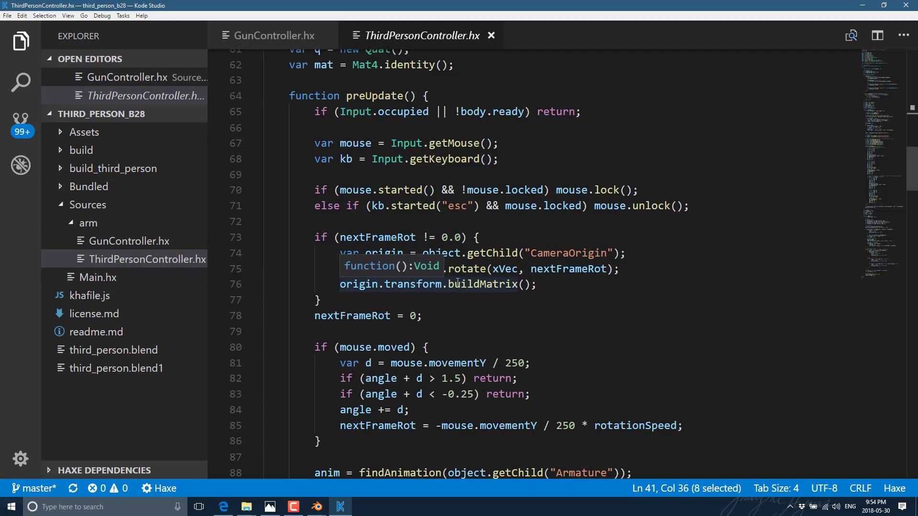
{"action": "scroll", "coordinate": [604, 276], "scroll_direction": "down", "scroll_amount": 4}
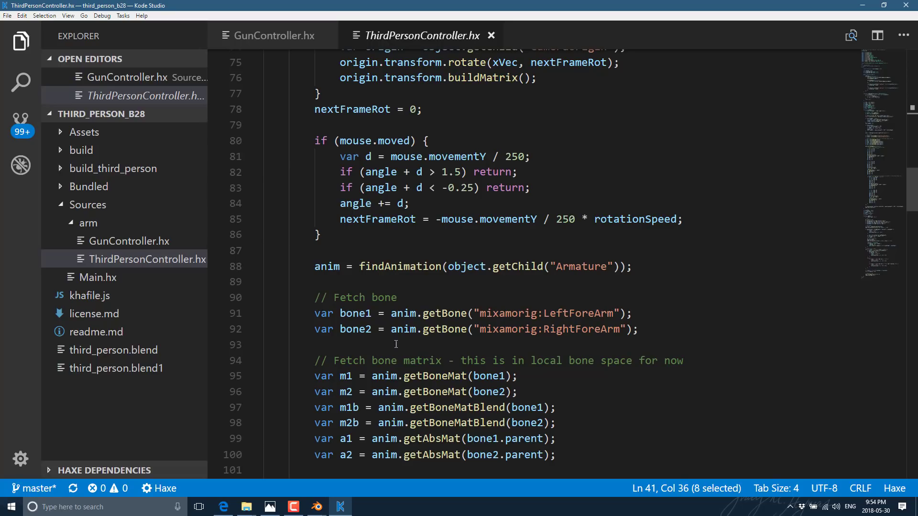
- Highlight anim.getBone in the bone1 line, then findAnimation, getChild and Armature in the anim assignment above it
{"action": "left_click_drag", "start_coordinate": [391, 313], "coordinate": [463, 313]}
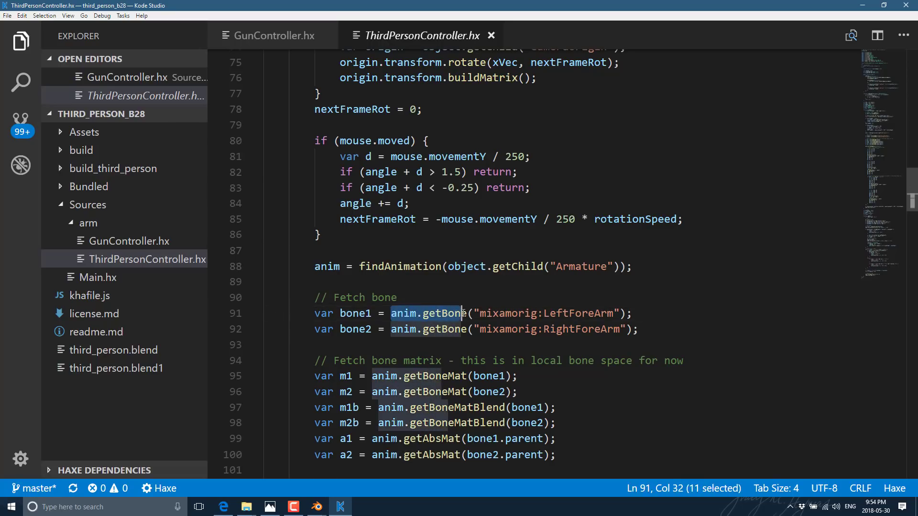
{"action": "double_click", "coordinate": [406, 266]}
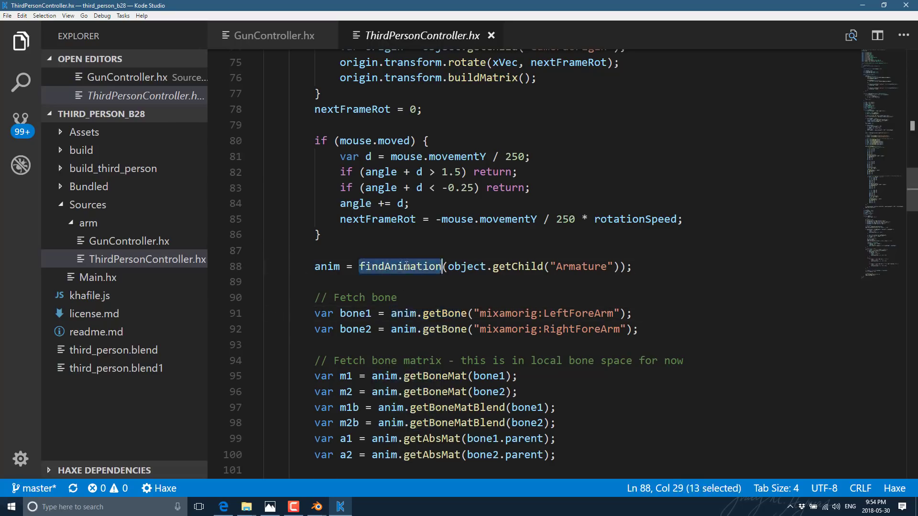
{"action": "double_click", "coordinate": [519, 266]}
{"action": "double_click", "coordinate": [584, 266]}
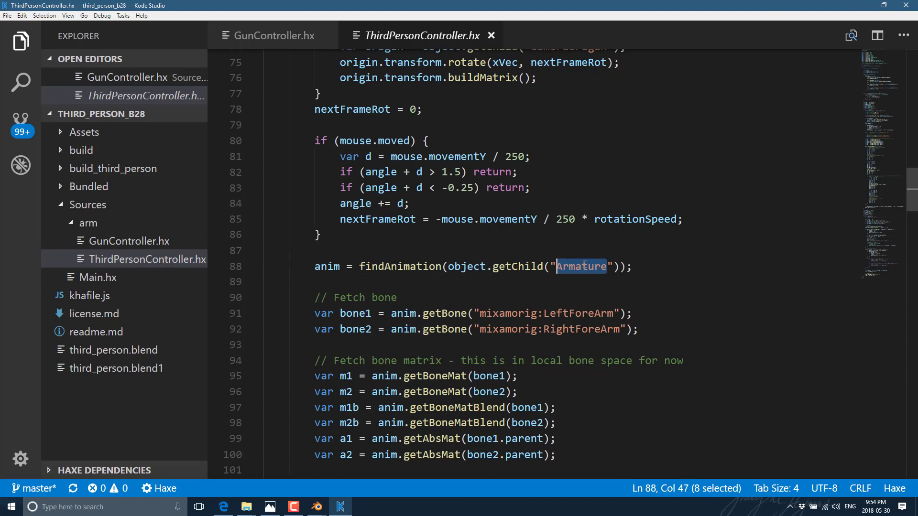
- Switch to Blender, expand the Player object in the outliner, and select its Armature child to examine its contents
{"action": "left_click", "coordinate": [317, 507]}
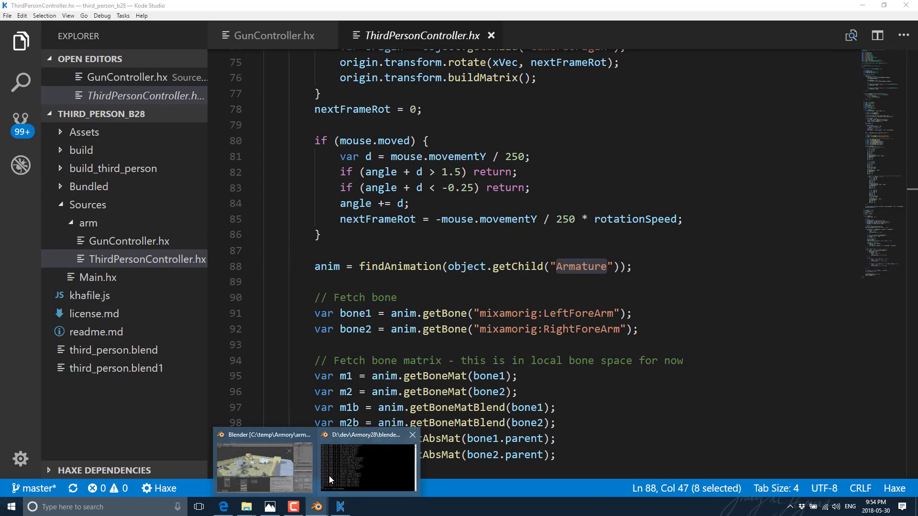
{"action": "left_click", "coordinate": [273, 461]}
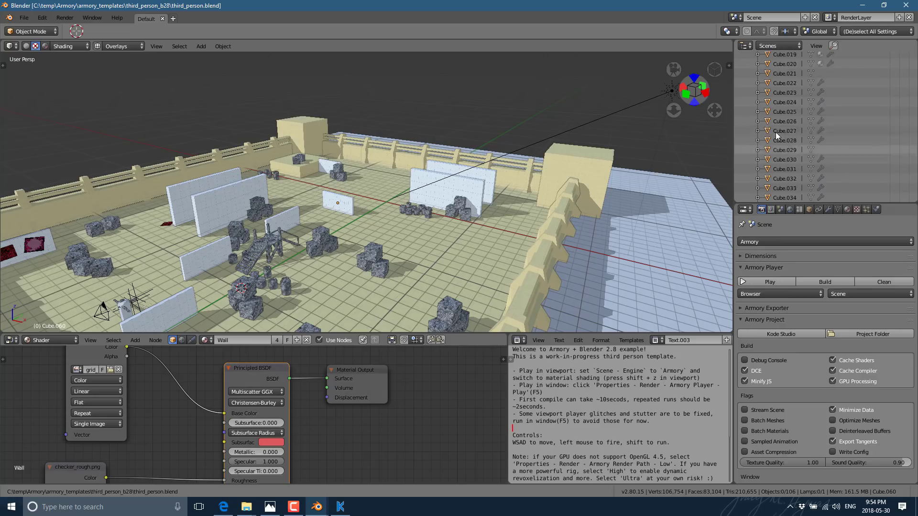
{"action": "scroll", "coordinate": [775, 132], "scroll_direction": "up", "scroll_amount": 15}
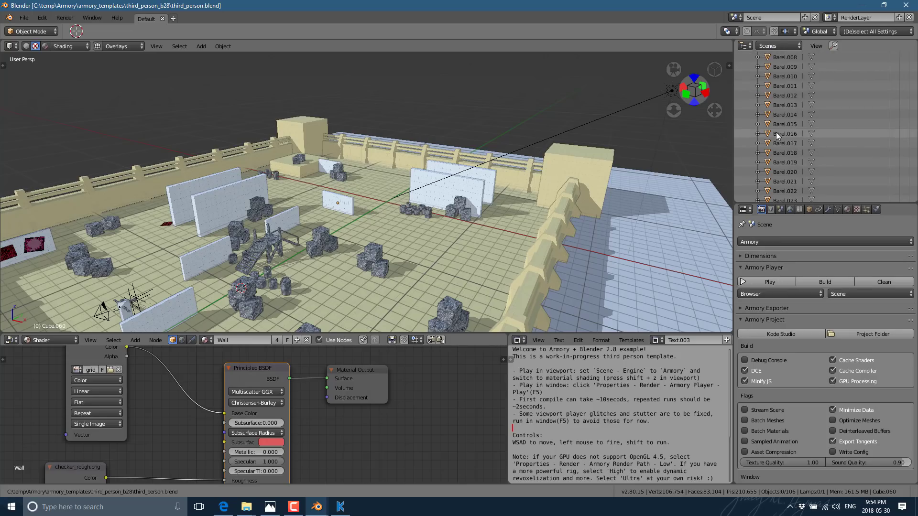
{"action": "scroll", "coordinate": [777, 133], "scroll_direction": "down", "scroll_amount": 20}
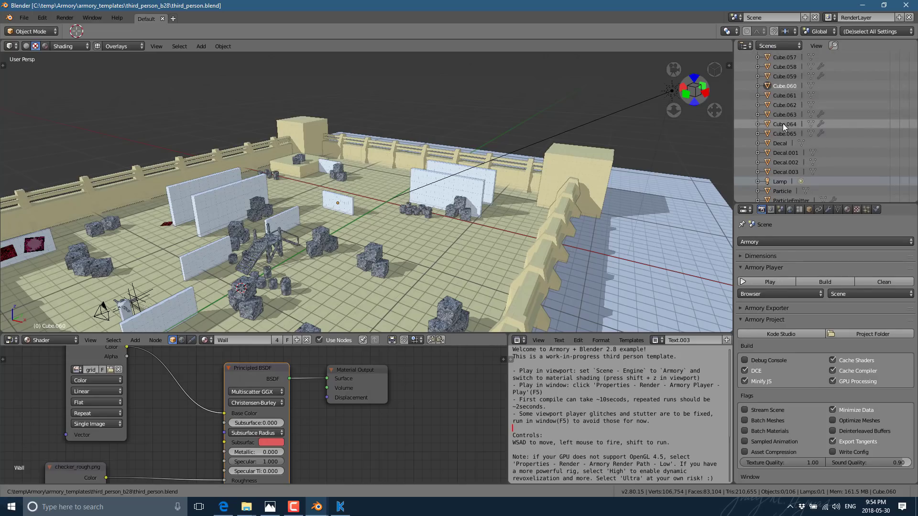
{"action": "scroll", "coordinate": [782, 125], "scroll_direction": "down", "scroll_amount": 4}
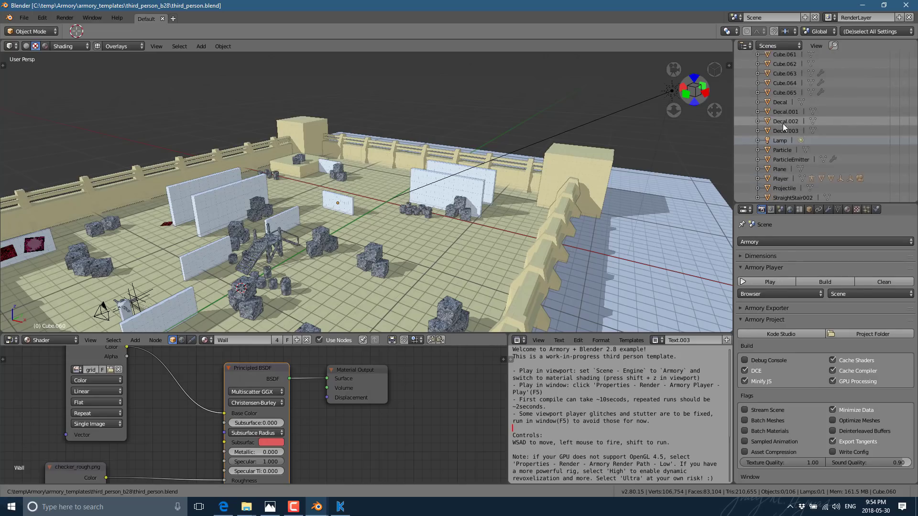
{"action": "left_click", "coordinate": [757, 179]}
{"action": "scroll", "coordinate": [761, 177], "scroll_direction": "down", "scroll_amount": 4}
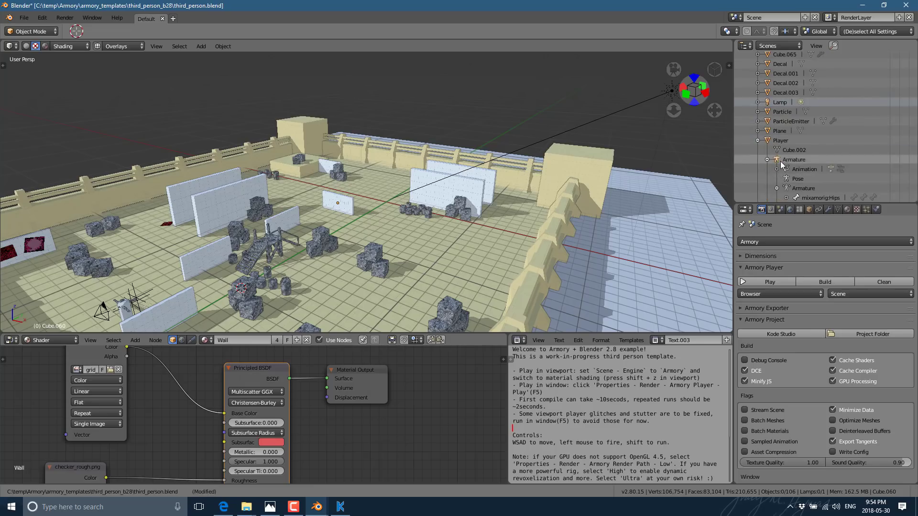
{"action": "left_click", "coordinate": [788, 161]}
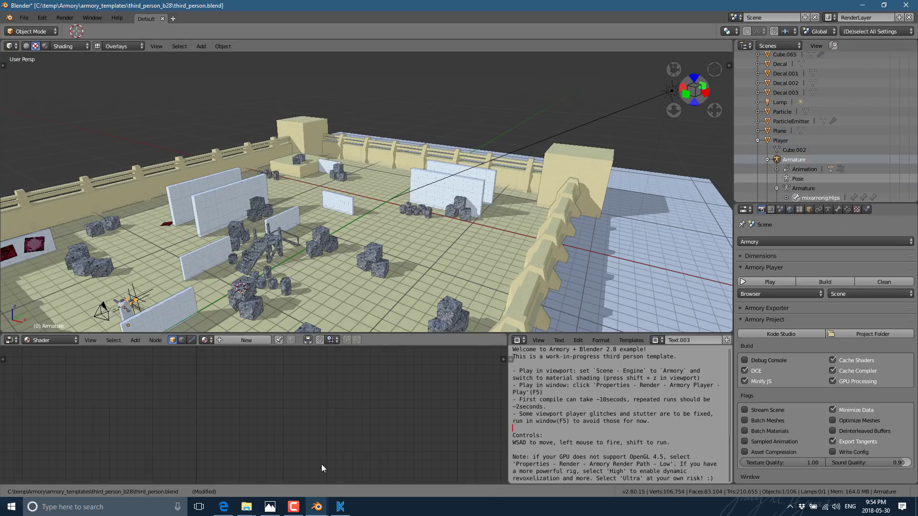
{"action": "scroll", "coordinate": [803, 194], "scroll_direction": "down", "scroll_amount": 2}
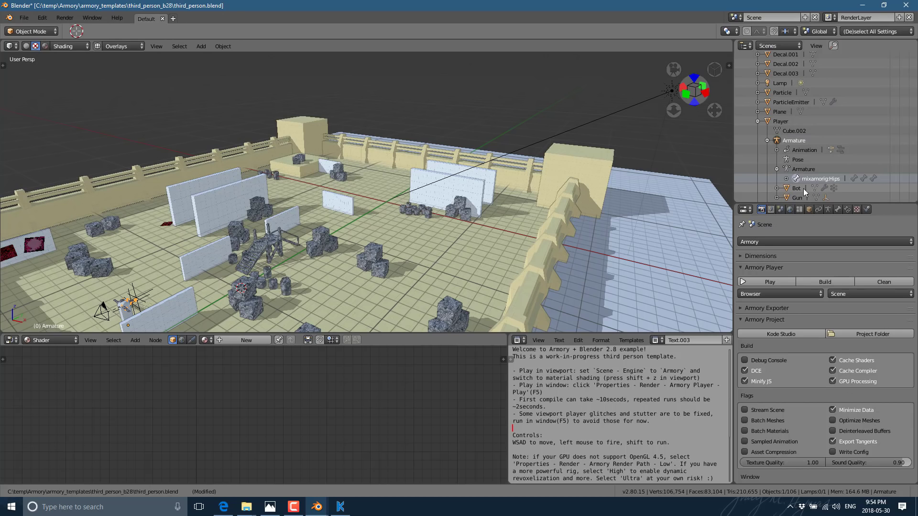
- Return to Kode Studio, highlight the full findAnimation line, and read the remaining ThirdPersonController.hx code through to its end
{"action": "left_click", "coordinate": [340, 507]}
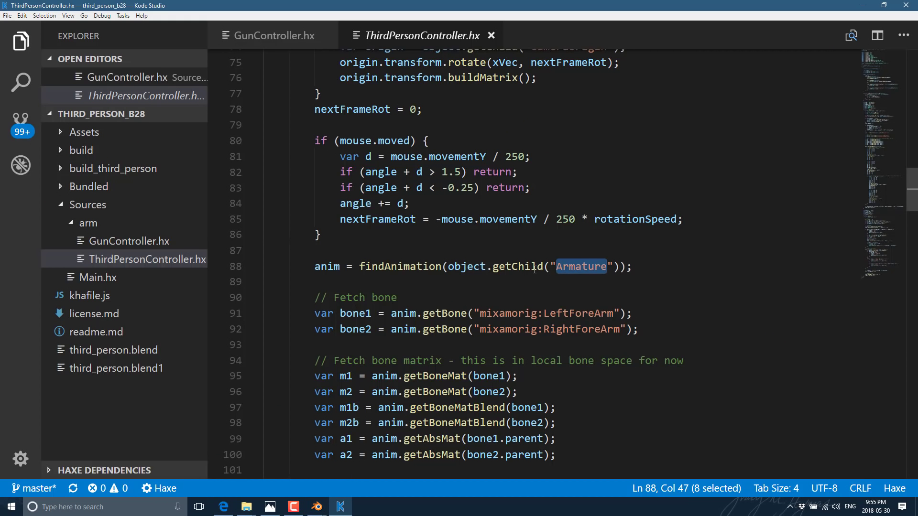
{"action": "left_click_drag", "start_coordinate": [315, 266], "coordinate": [665, 267]}
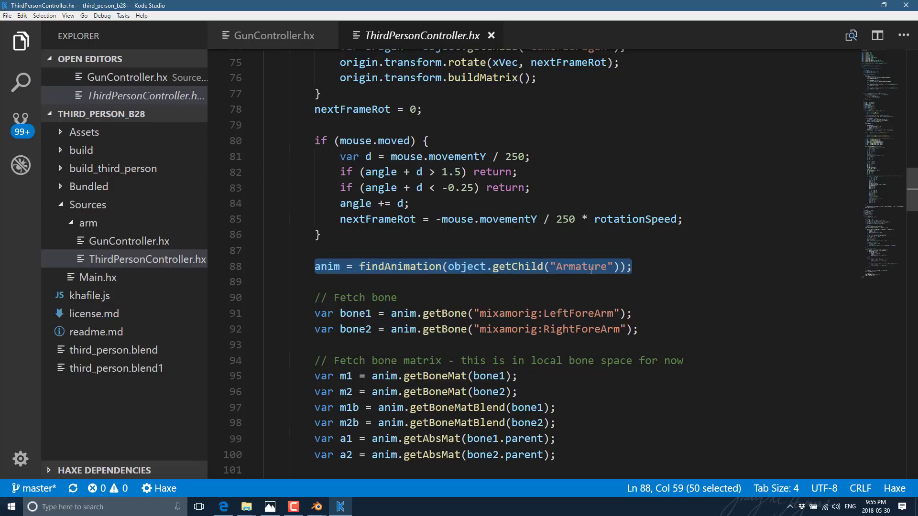
{"action": "scroll", "coordinate": [645, 361], "scroll_direction": "down", "scroll_amount": 4}
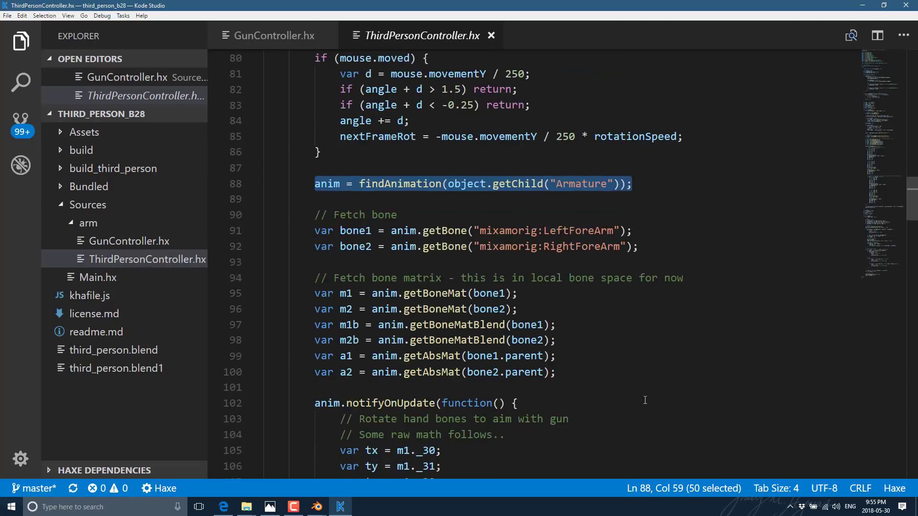
{"action": "scroll", "coordinate": [644, 361], "scroll_direction": "down", "scroll_amount": 7}
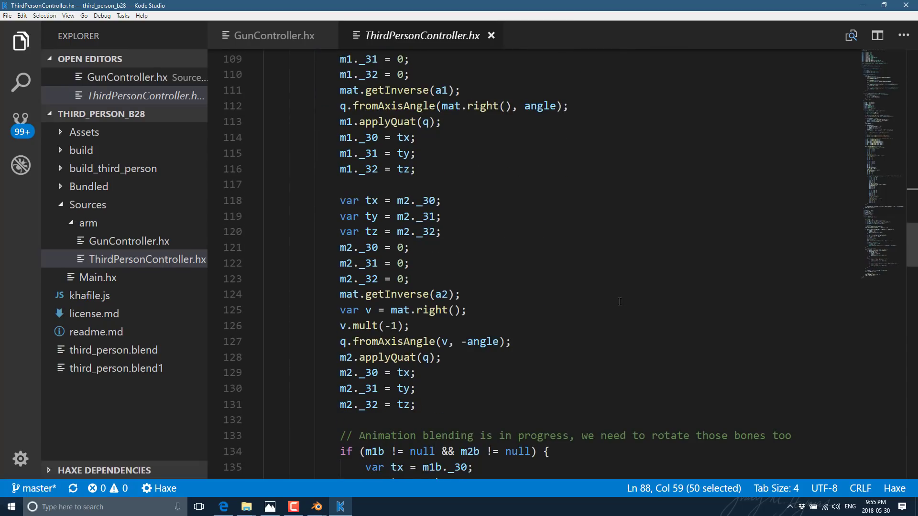
{"action": "scroll", "coordinate": [619, 301], "scroll_direction": "down", "scroll_amount": 20}
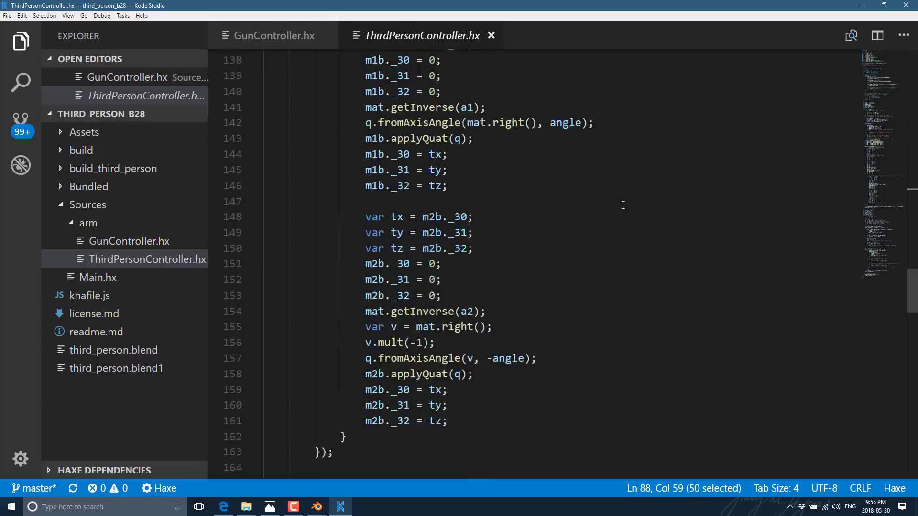
{"action": "scroll", "coordinate": [627, 208], "scroll_direction": "down", "scroll_amount": 15}
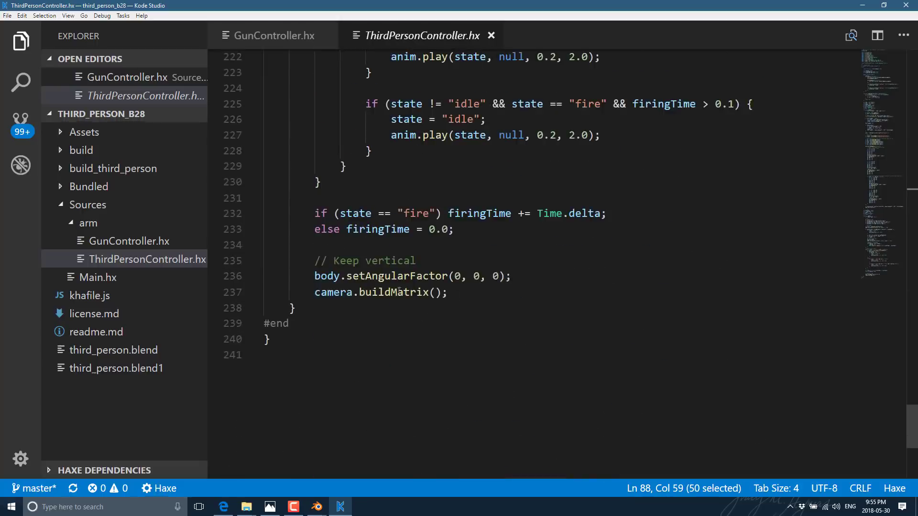
- Switch back to Blender and start a new scene by reloading the start-up file
{"action": "mouse_move", "coordinate": [324, 274]}
{"action": "left_click", "coordinate": [327, 503]}
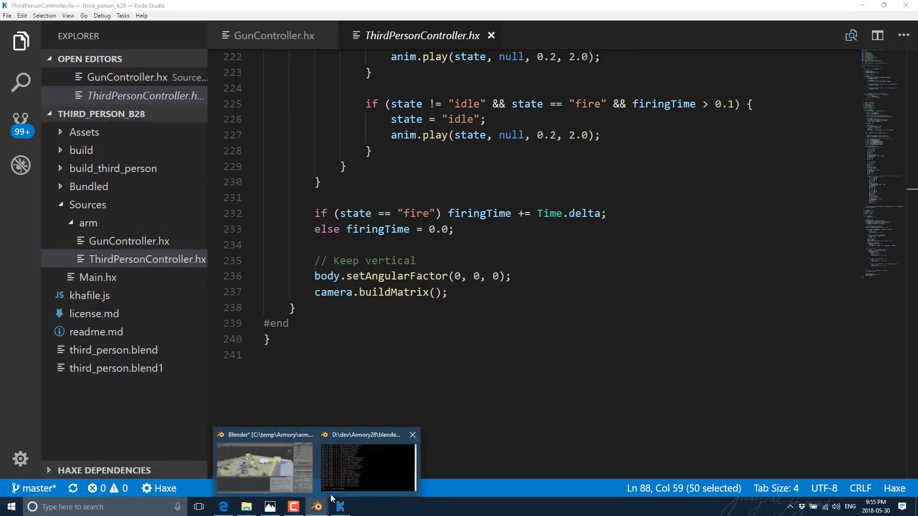
{"action": "left_click", "coordinate": [257, 463]}
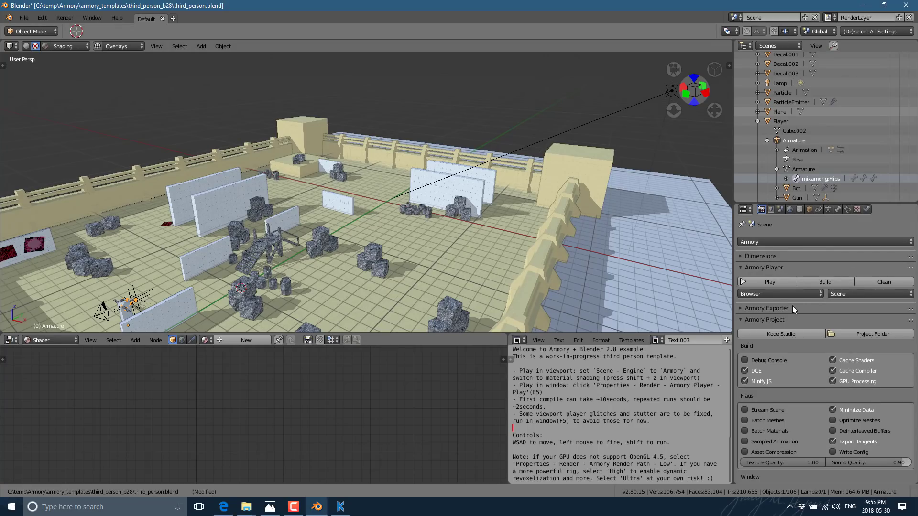
{"action": "left_click", "coordinate": [23, 18]}
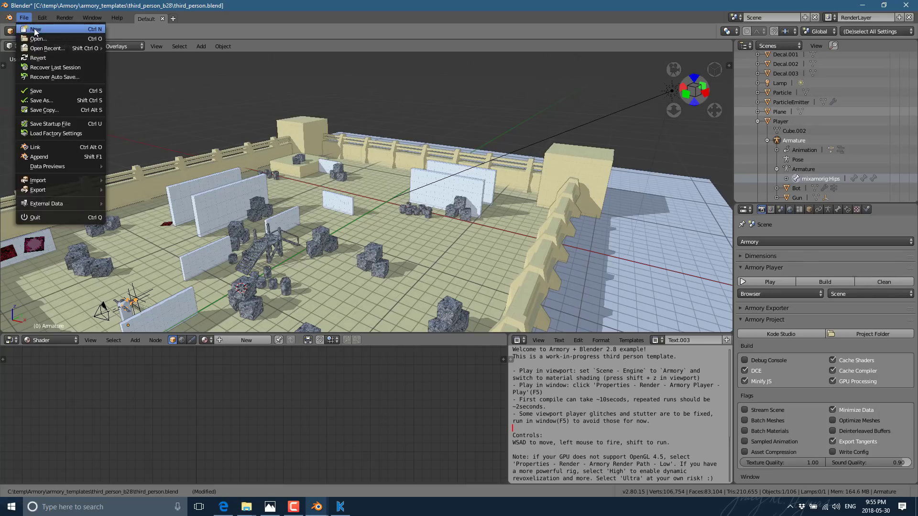
{"action": "left_click", "coordinate": [34, 27]}
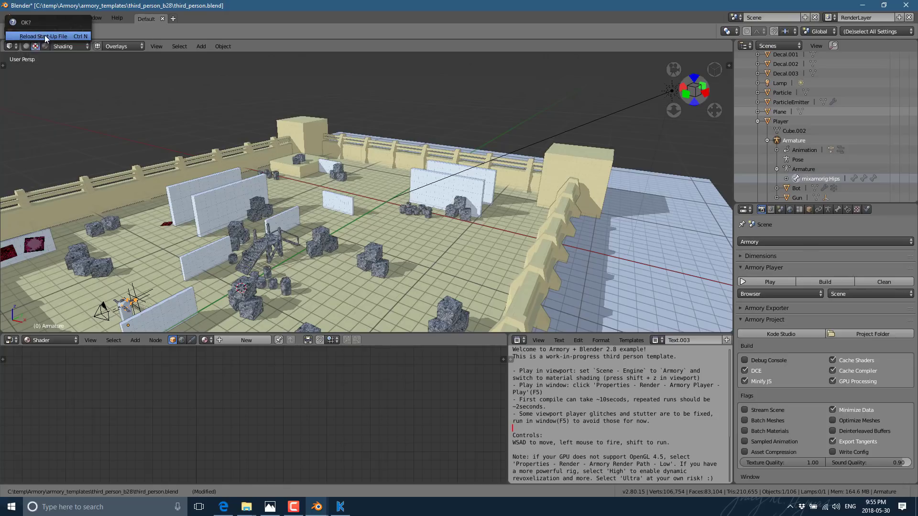
{"action": "left_click", "coordinate": [44, 36]}
- Begin saving the new scene under a new name, browse to c:\temp\, and create a folder named MyDemo there
{"action": "left_click", "coordinate": [23, 17]}
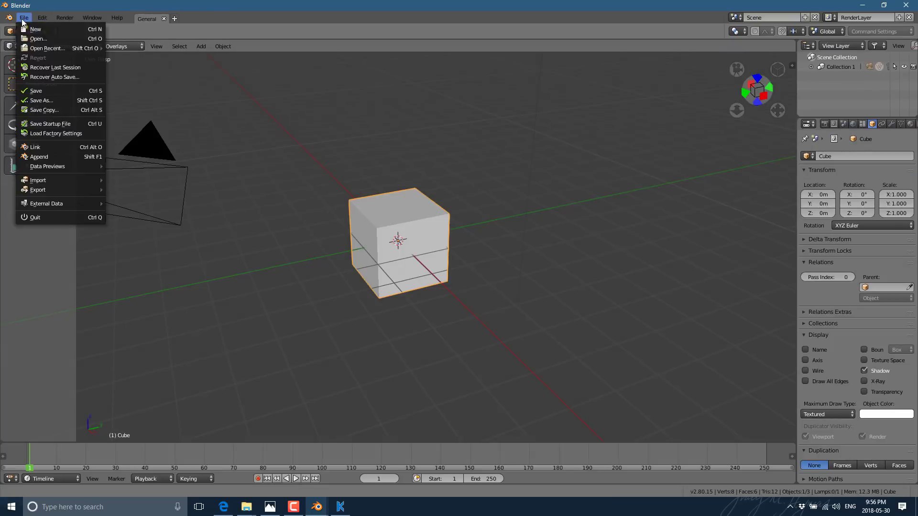
{"action": "left_click", "coordinate": [41, 101]}
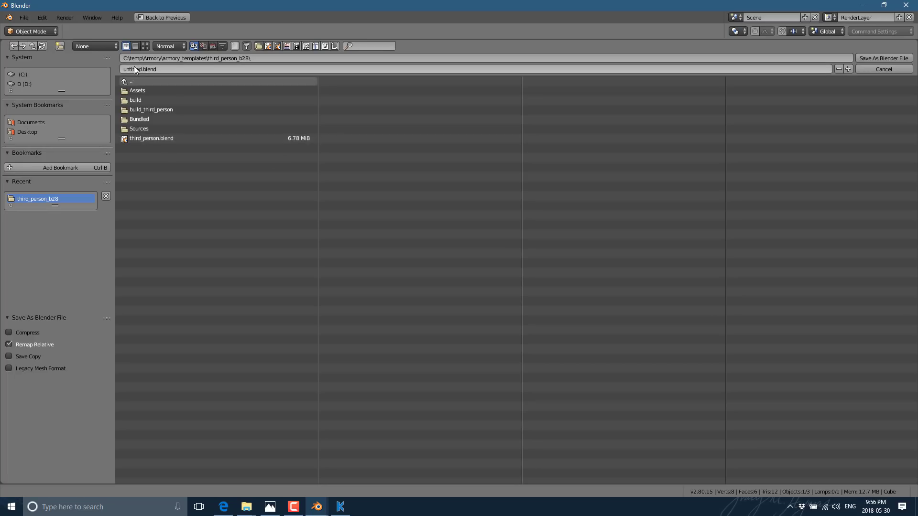
{"action": "left_click", "coordinate": [301, 58]}
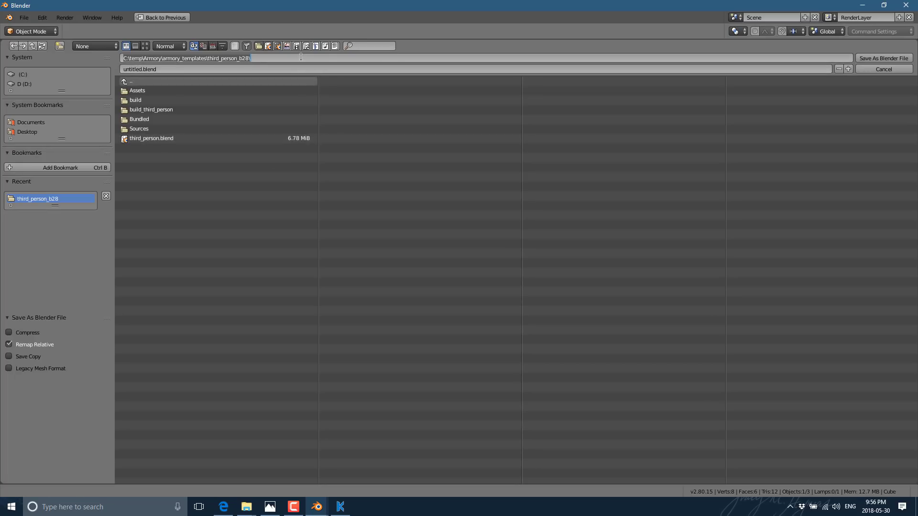
{"action": "type", "text": "c:\\temp\\"}
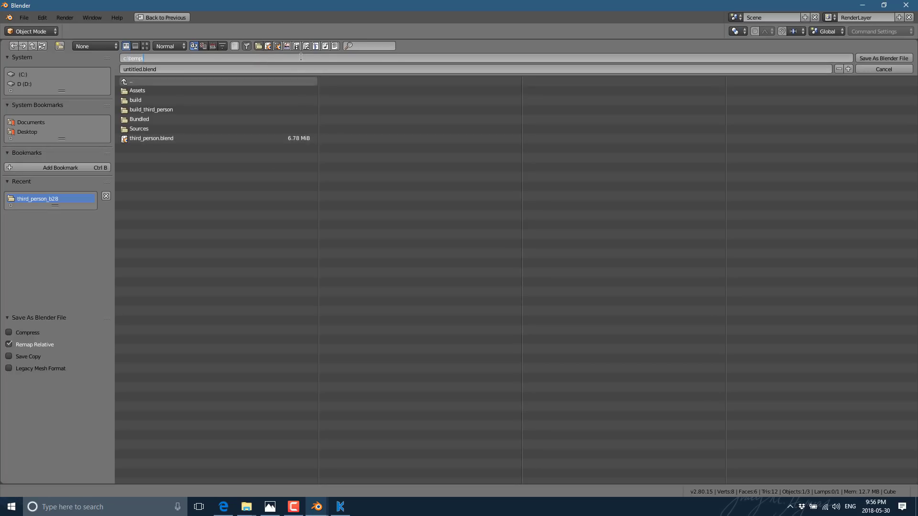
{"action": "key", "text": "Return"}
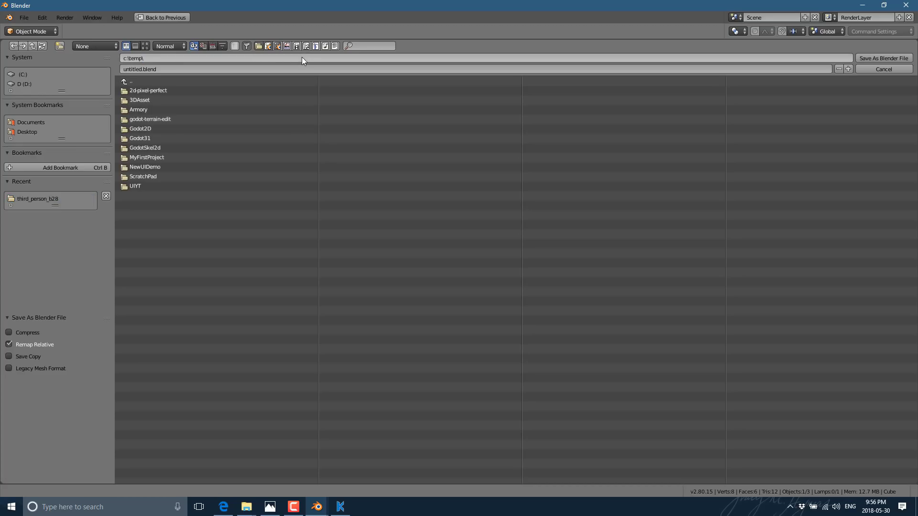
{"action": "left_click", "coordinate": [60, 46]}
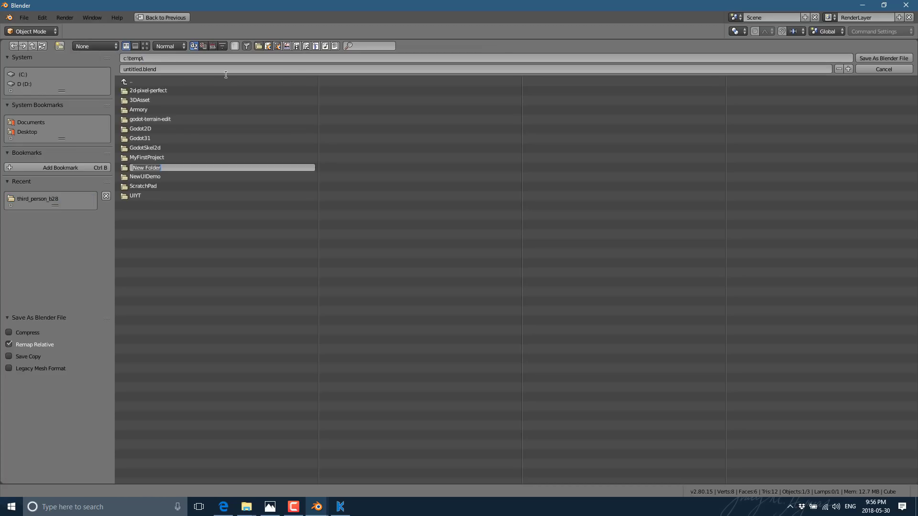
{"action": "type", "text": "MyDemo"}
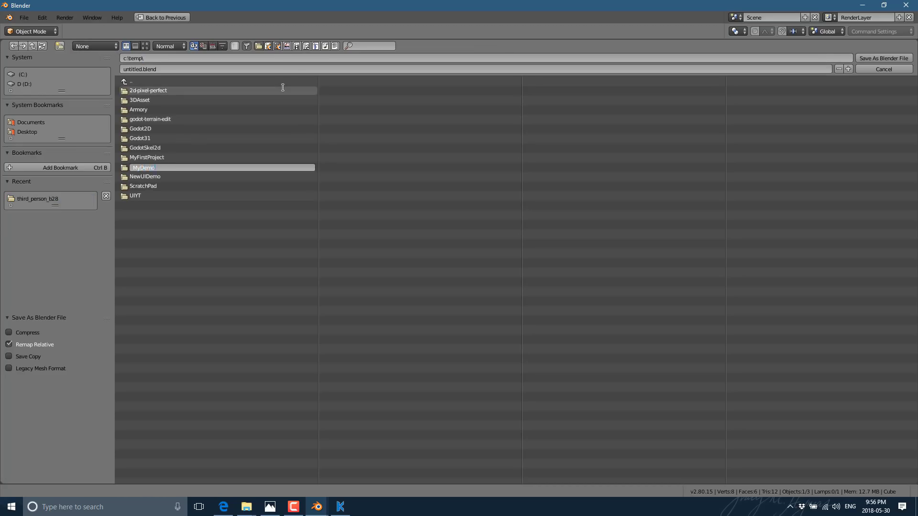
{"action": "key", "text": "Return"}
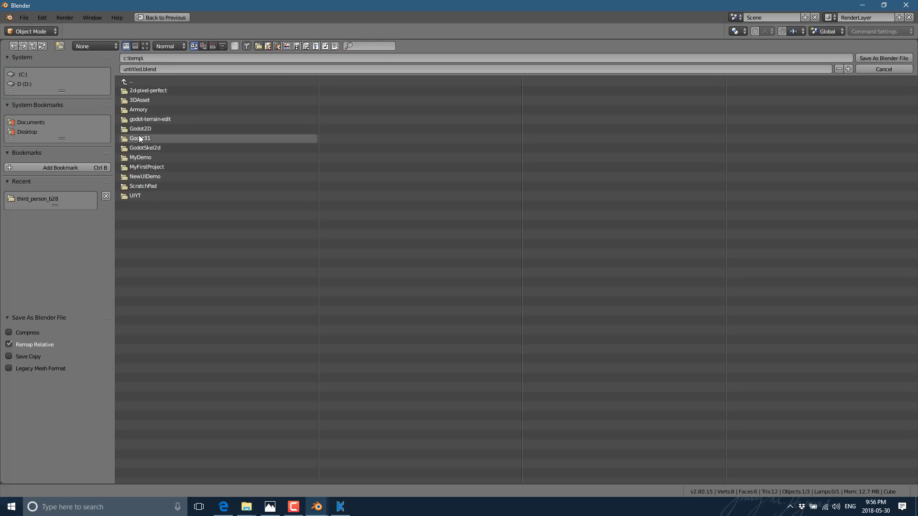
- Save the scene as MyDemo.blend inside the MyDemo folder
{"action": "left_click", "coordinate": [142, 157]}
{"action": "left_click", "coordinate": [183, 68]}
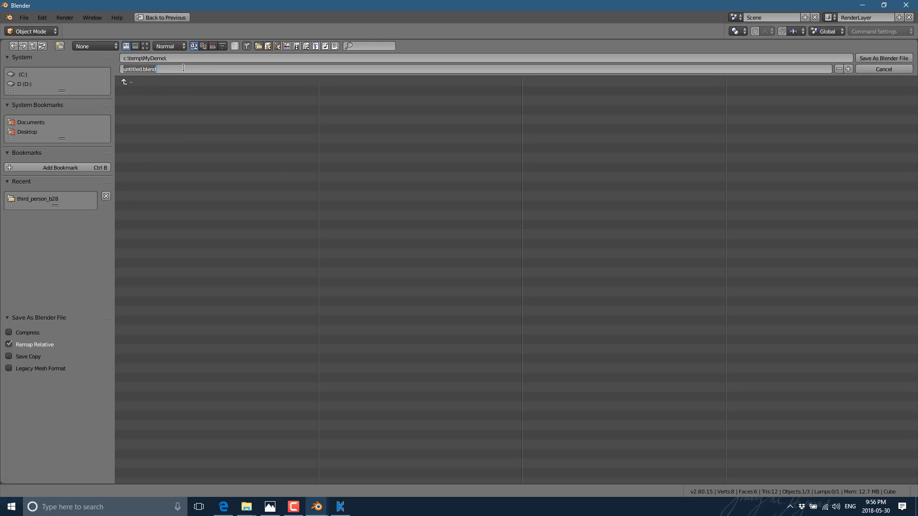
{"action": "type", "text": "MyDemo"}
{"action": "key", "text": "Return"}
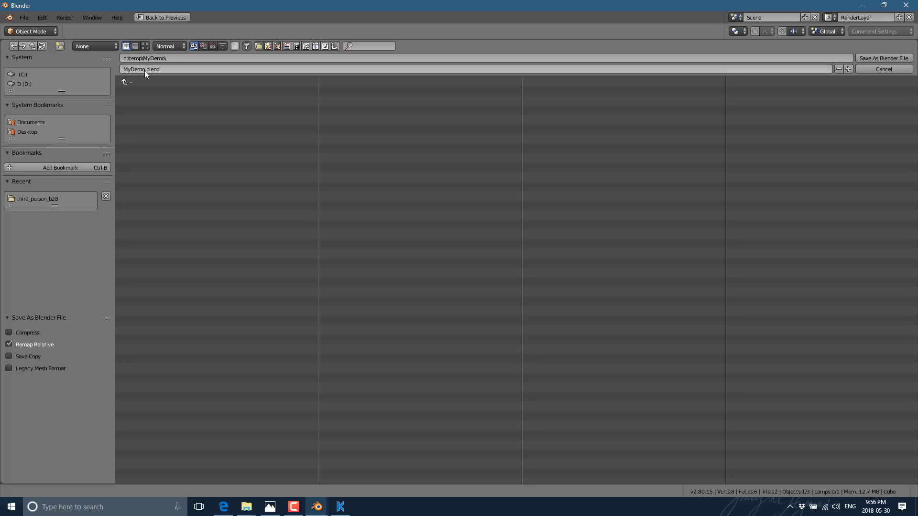
{"action": "left_click", "coordinate": [883, 58]}
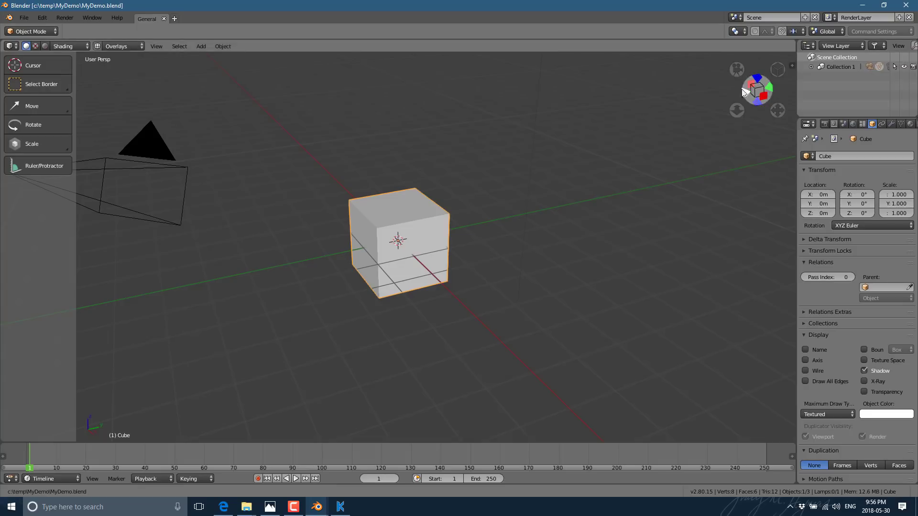
- Show the Armory Player options in the render properties and play the default cube scene
{"action": "left_click", "coordinate": [825, 124]}
{"action": "scroll", "coordinate": [784, 302], "scroll_direction": "down", "scroll_amount": 5}
{"action": "scroll", "coordinate": [860, 398], "scroll_direction": "down", "scroll_amount": 7}
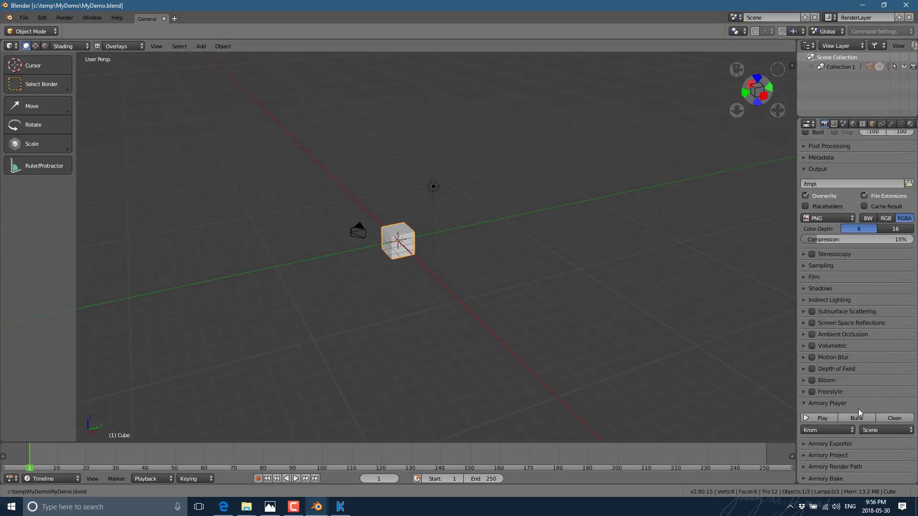
{"action": "key", "text": "F5"}
- Switch to the Armory28 File Explorer window and go to the c:\temp\MyDemo folder
{"action": "left_click", "coordinate": [247, 507]}
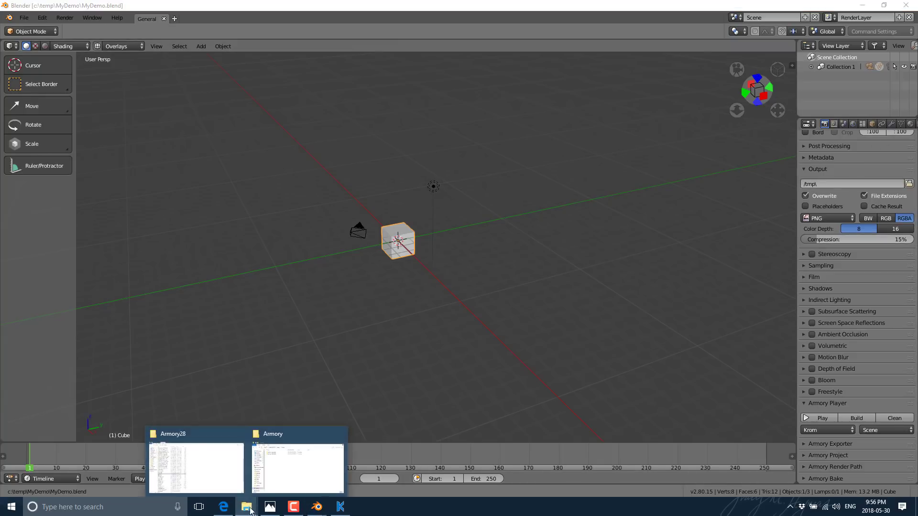
{"action": "left_click", "coordinate": [202, 471]}
{"action": "left_click", "coordinate": [190, 35]}
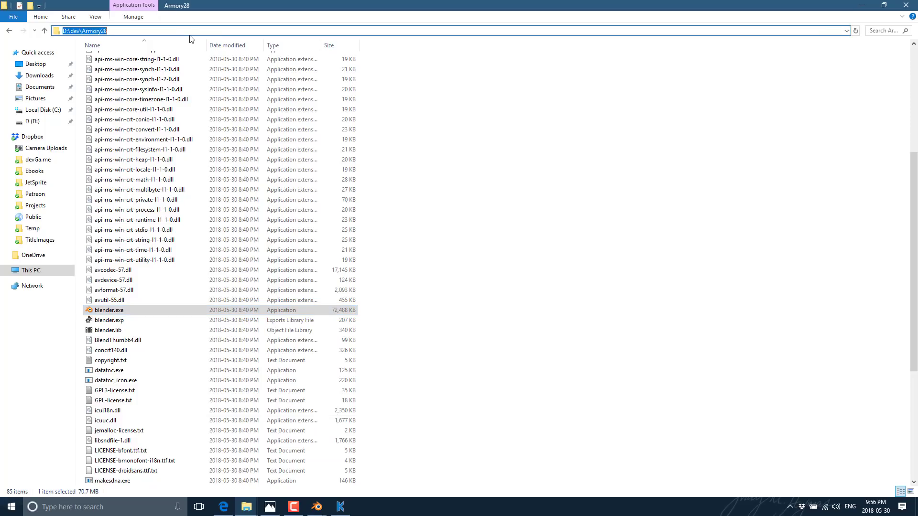
{"action": "type", "text": "c:\\temp\\myd"}
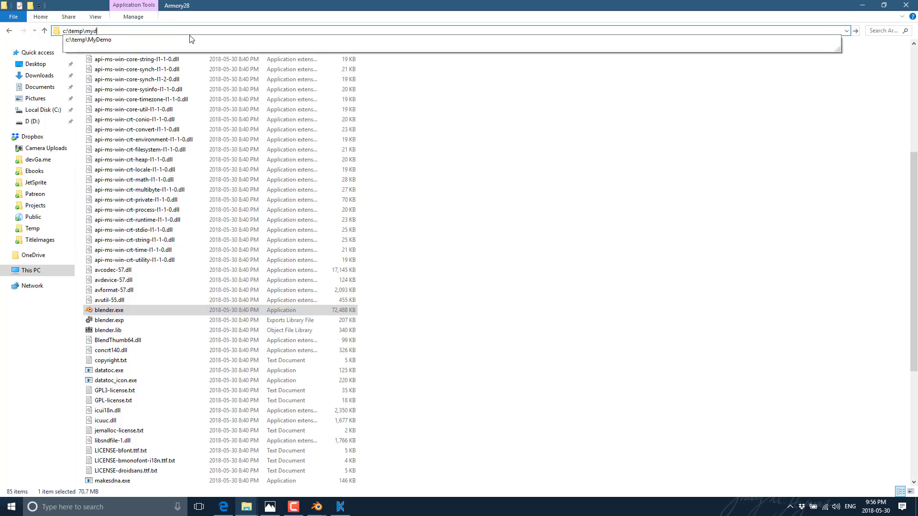
{"action": "left_click", "coordinate": [190, 40]}
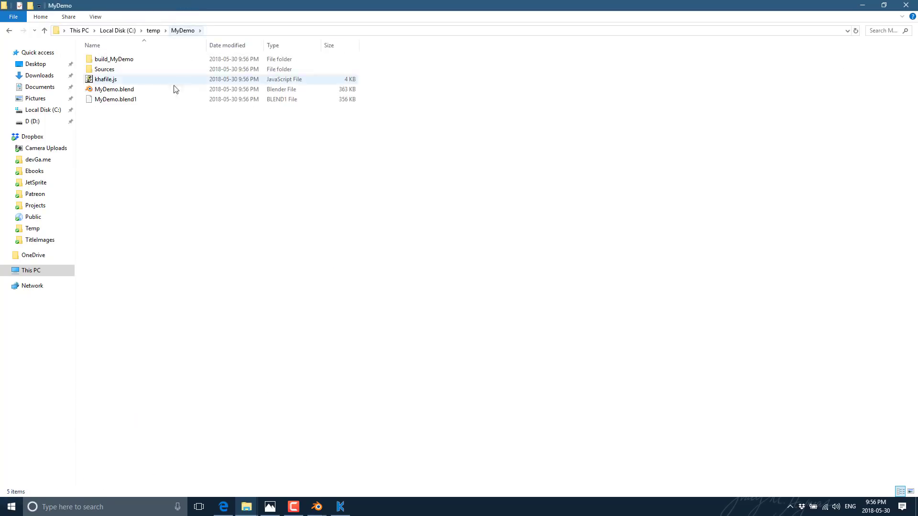
- Examine the project files generated in MyDemo, then open the Sources folder and its arm subfolder
{"action": "left_click", "coordinate": [106, 90]}
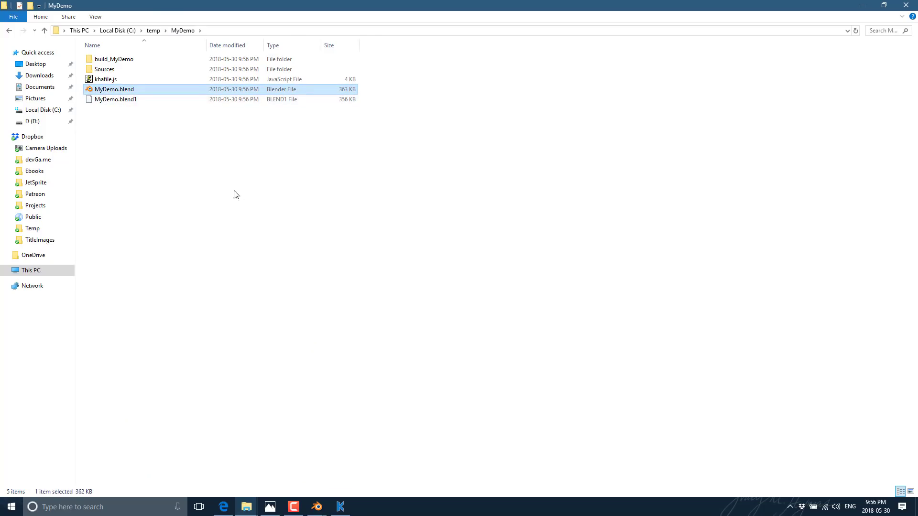
{"action": "left_click", "coordinate": [137, 99]}
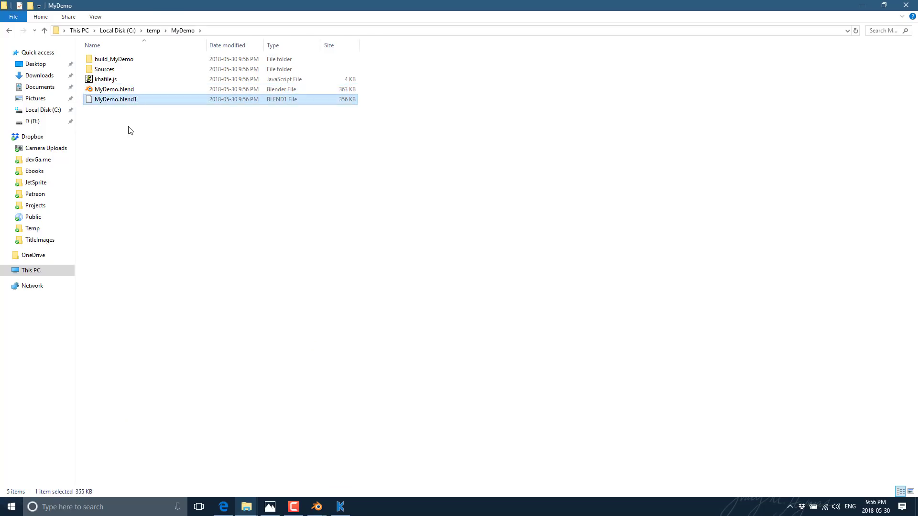
{"action": "left_click", "coordinate": [113, 82]}
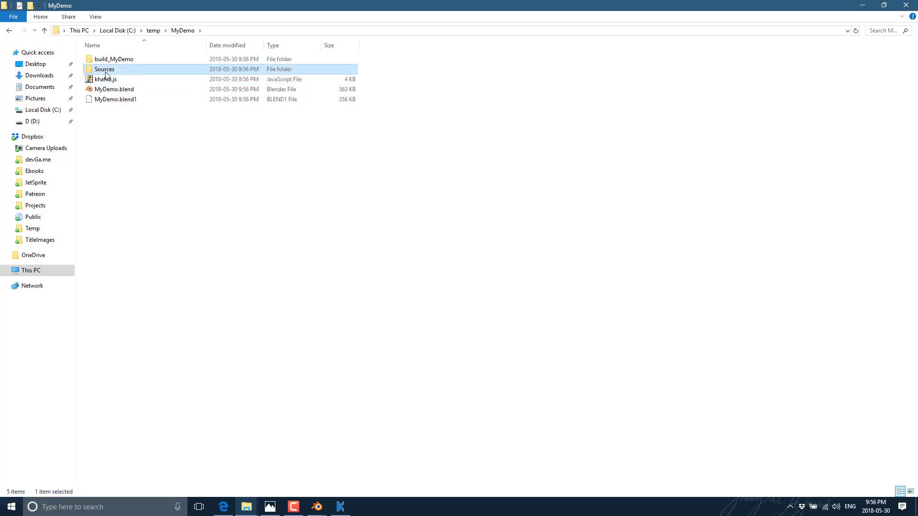
{"action": "double_click", "coordinate": [101, 70]}
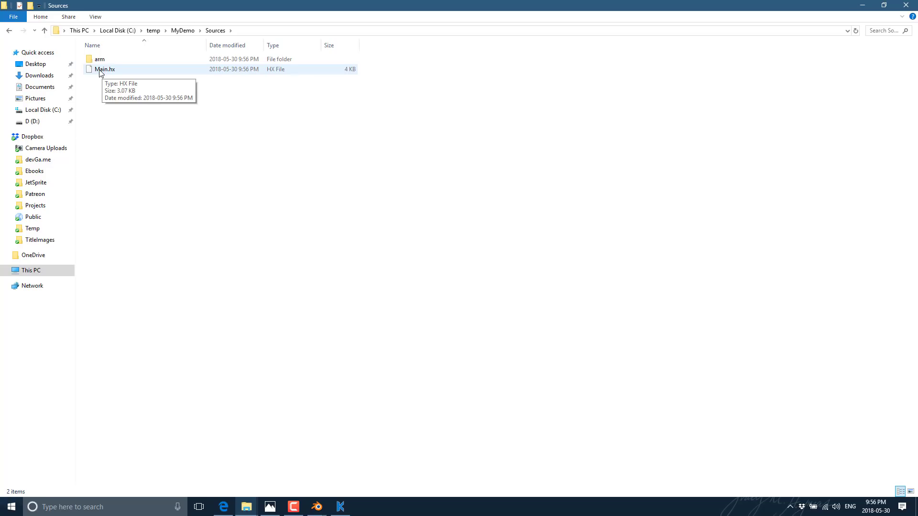
{"action": "double_click", "coordinate": [99, 60]}
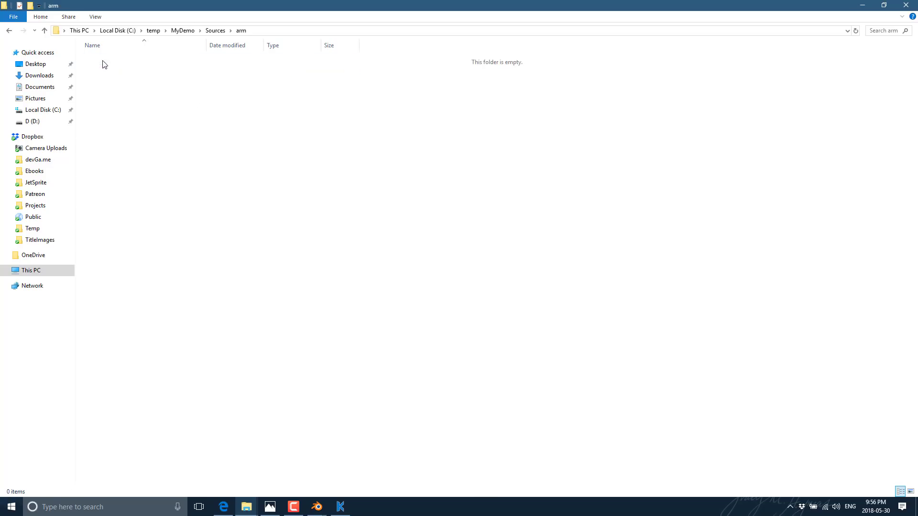
- Bring up Kode Studio, close it, and switch back to the MyDemo scene in Blender
{"action": "left_click", "coordinate": [341, 506]}
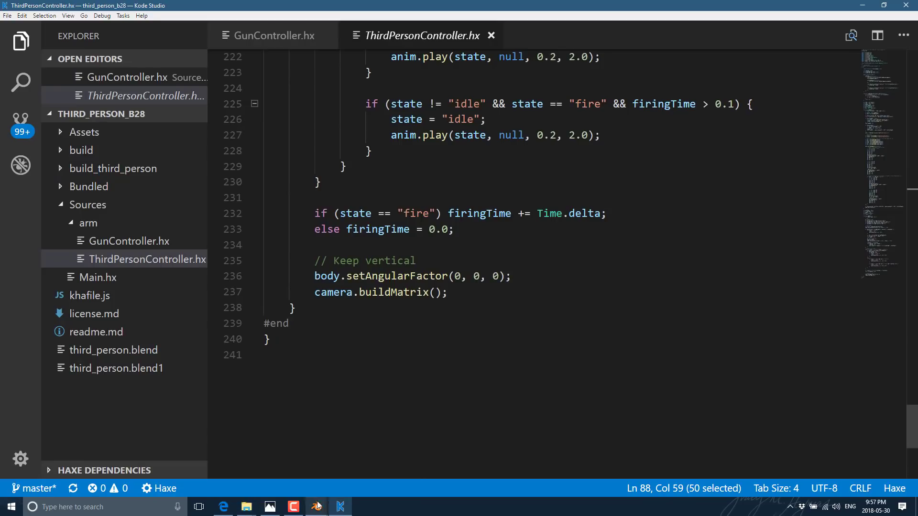
{"action": "mouse_move", "coordinate": [318, 505]}
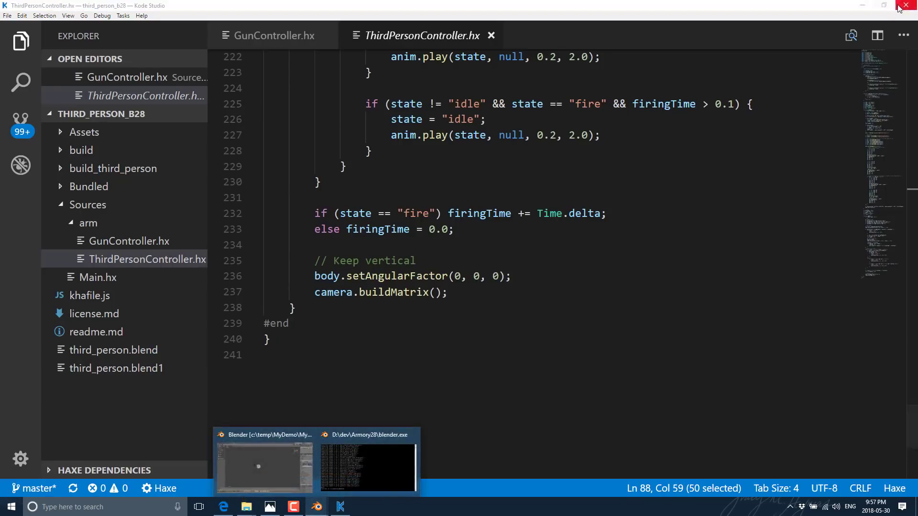
{"action": "left_click", "coordinate": [867, 4]}
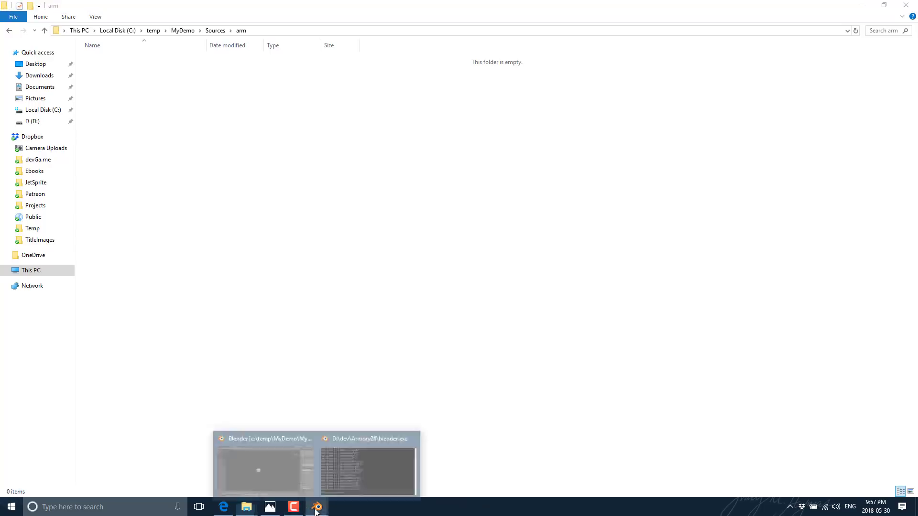
{"action": "mouse_move", "coordinate": [317, 505]}
{"action": "left_click", "coordinate": [270, 465]}
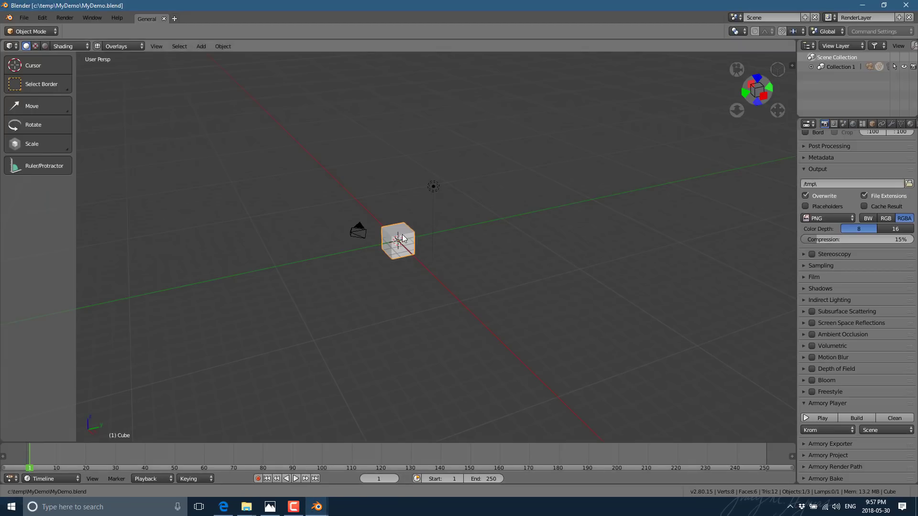
- Add an Armory trait to the Cube in its object properties, preview the Nodes type, and return the trait to Haxe
{"action": "left_click", "coordinate": [872, 124]}
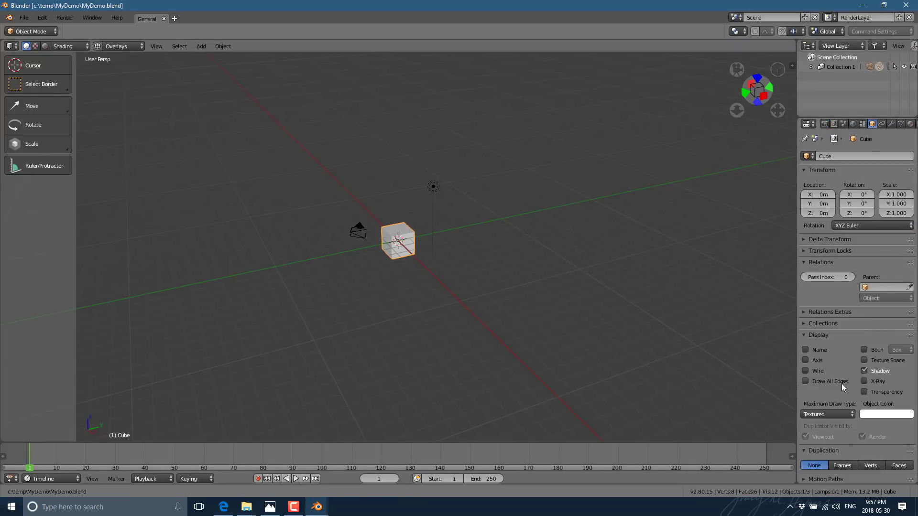
{"action": "scroll", "coordinate": [843, 388], "scroll_direction": "down", "scroll_amount": 4}
{"action": "scroll", "coordinate": [843, 388], "scroll_direction": "down", "scroll_amount": 3}
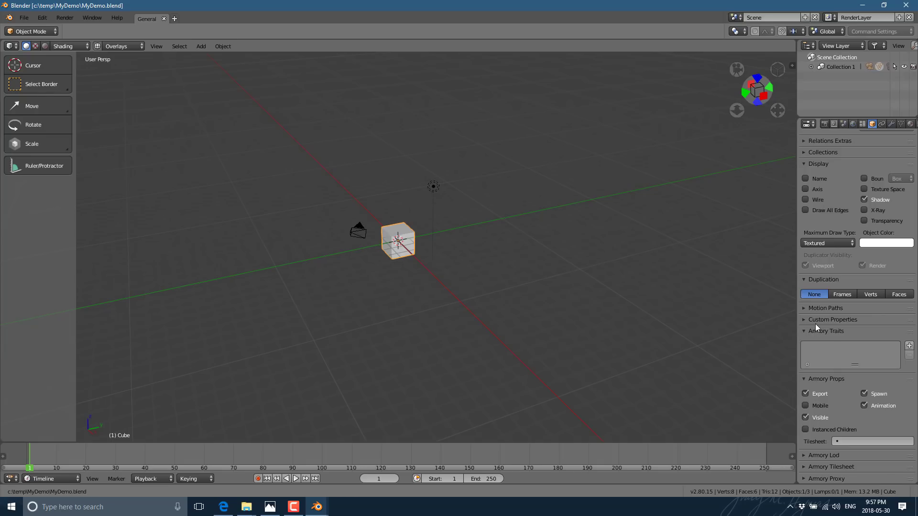
{"action": "left_click", "coordinate": [910, 346]}
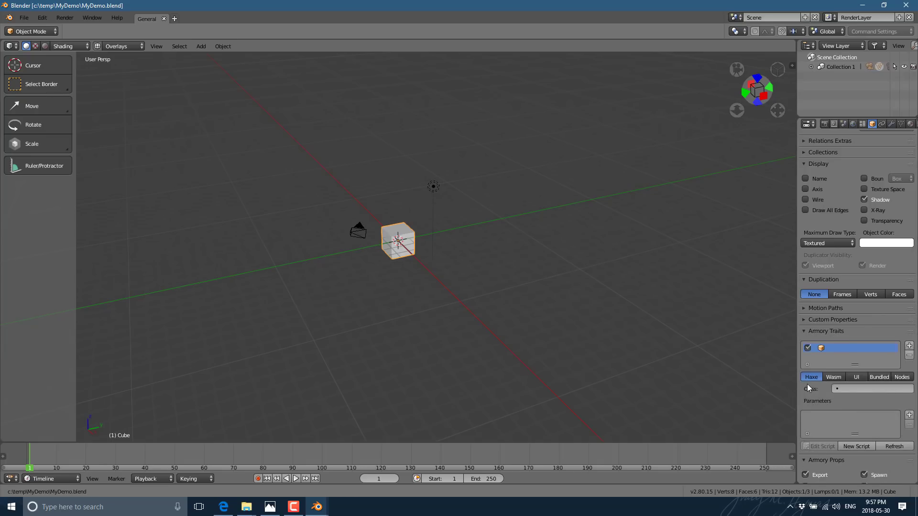
{"action": "left_click", "coordinate": [902, 377]}
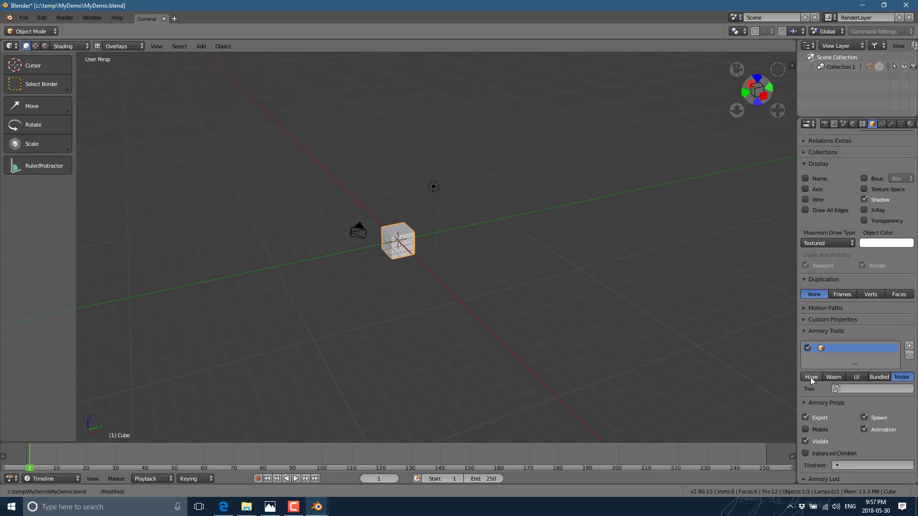
{"action": "left_click", "coordinate": [810, 377]}
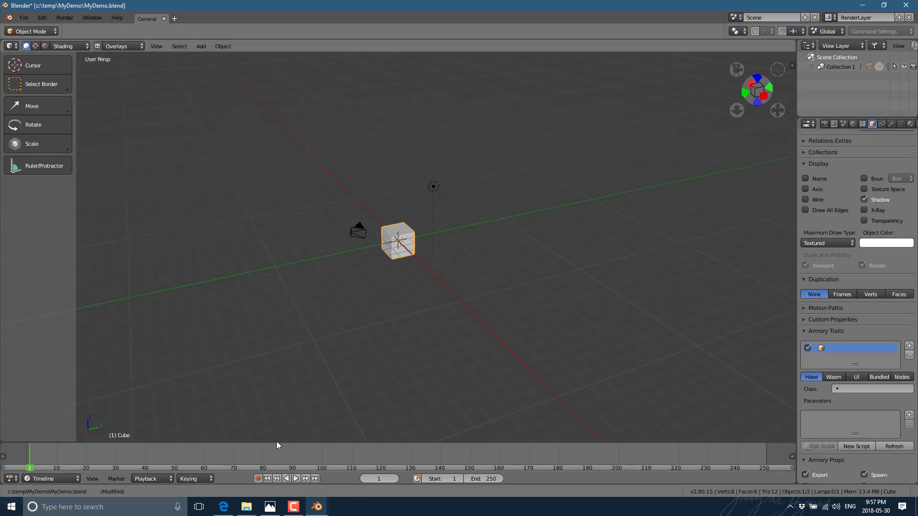
- Enlarge the timeline area and change it to a Node Editor showing the Logic Node Tree type
{"action": "left_click_drag", "start_coordinate": [276, 442], "coordinate": [306, 287]}
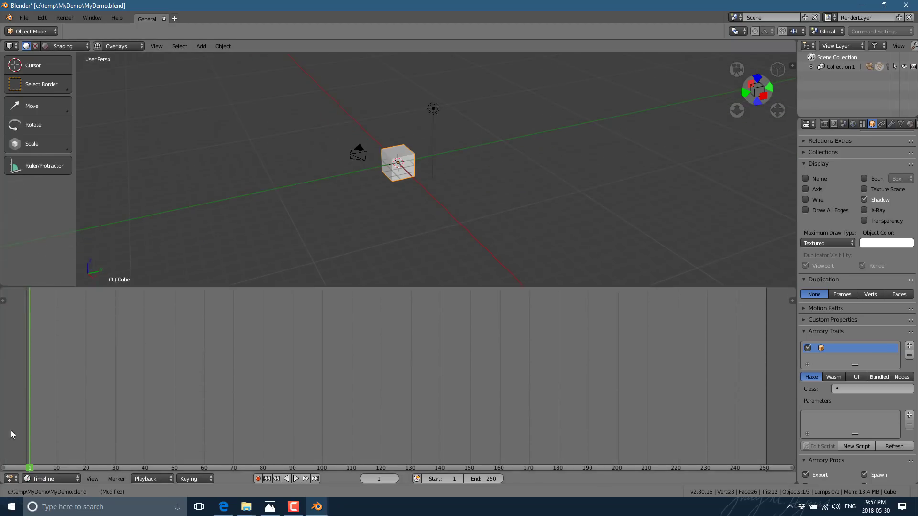
{"action": "left_click", "coordinate": [13, 479]}
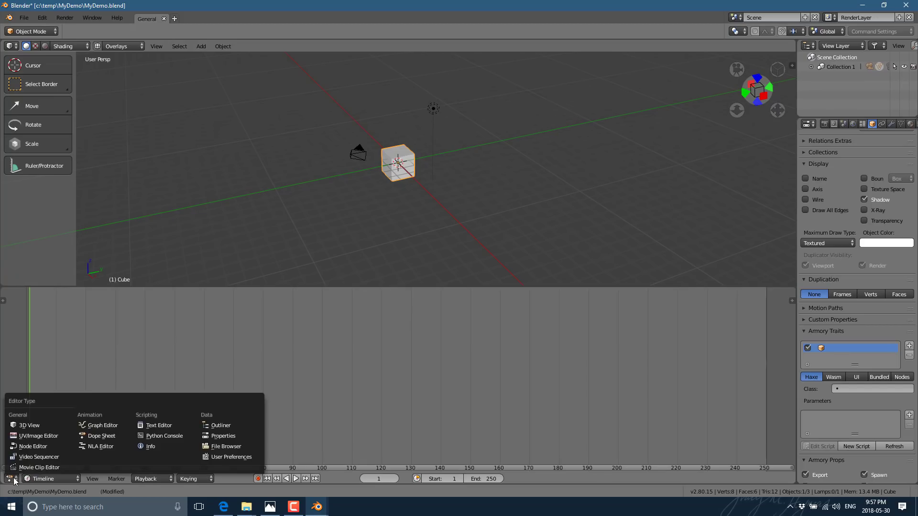
{"action": "left_click", "coordinate": [32, 446]}
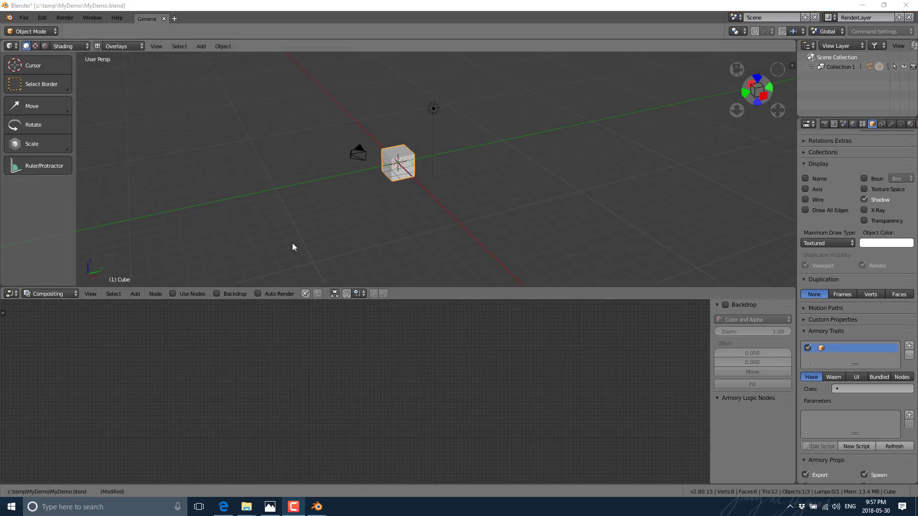
{"action": "left_click", "coordinate": [75, 292]}
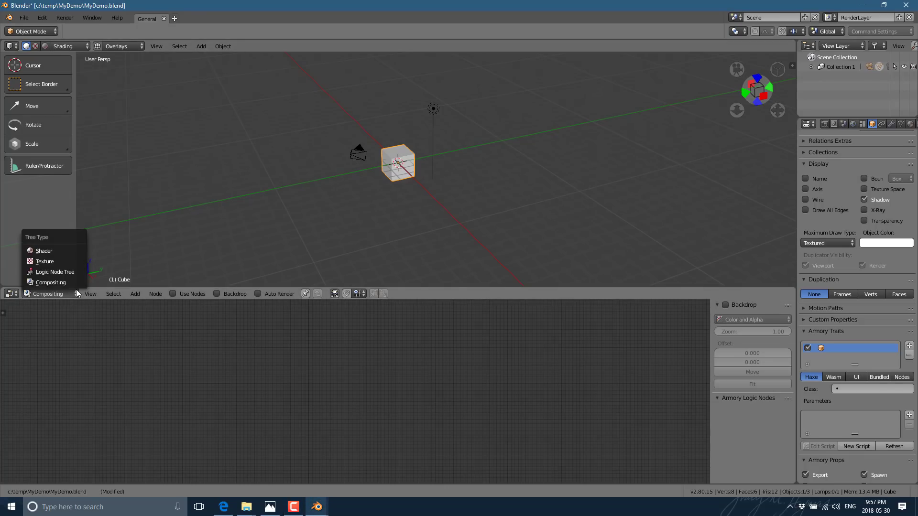
{"action": "left_click", "coordinate": [47, 272]}
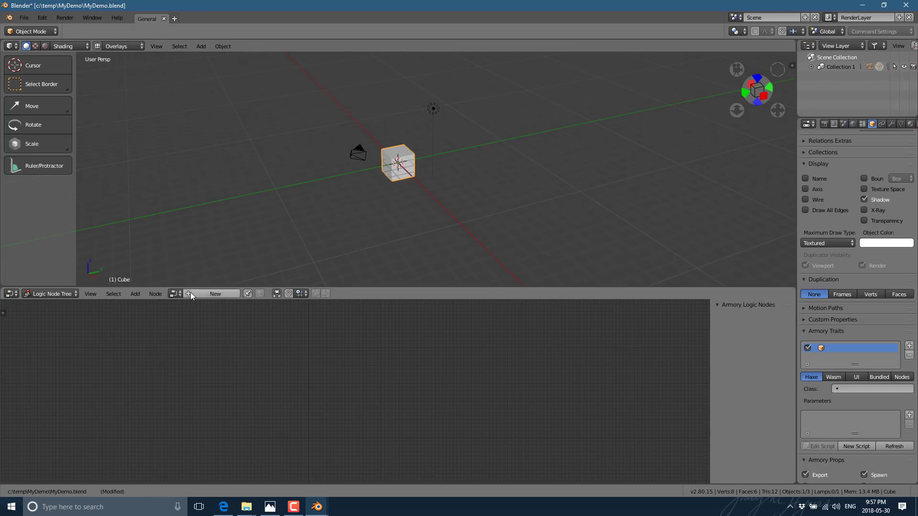
- Create a new logic node tree and name it BoxController
{"action": "left_click", "coordinate": [205, 293]}
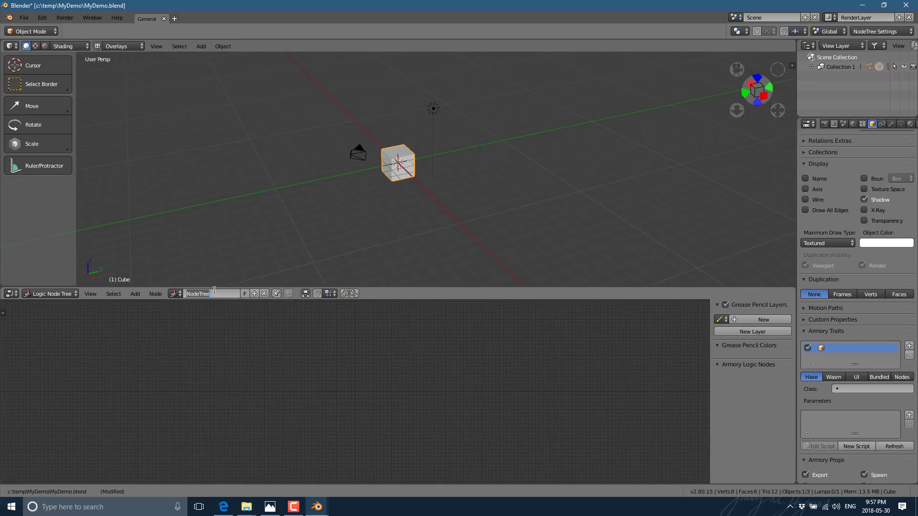
{"action": "left_click", "coordinate": [215, 292]}
{"action": "type", "text": "BoxController"}
{"action": "key", "text": "Return"}
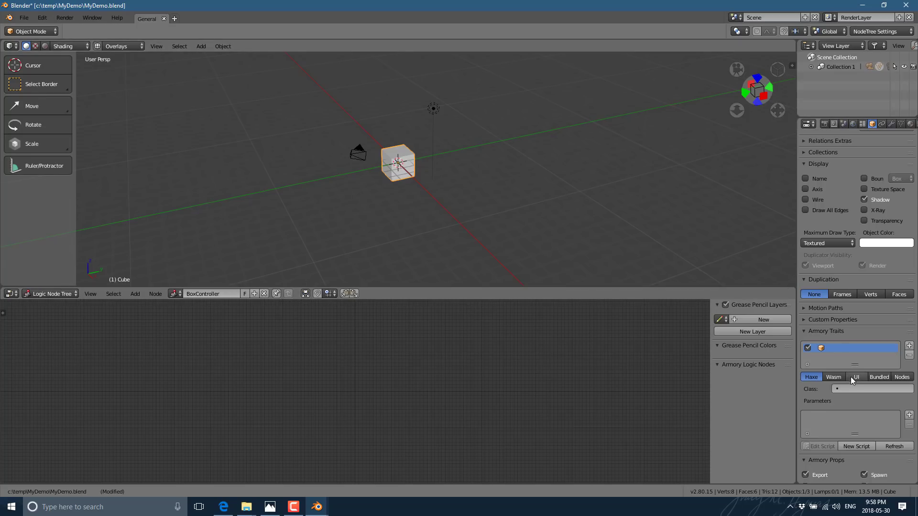
- Set the Cube's Armory trait to the Nodes type and assign the BoxController tree to it
{"action": "scroll", "coordinate": [852, 375], "scroll_direction": "down", "scroll_amount": 2}
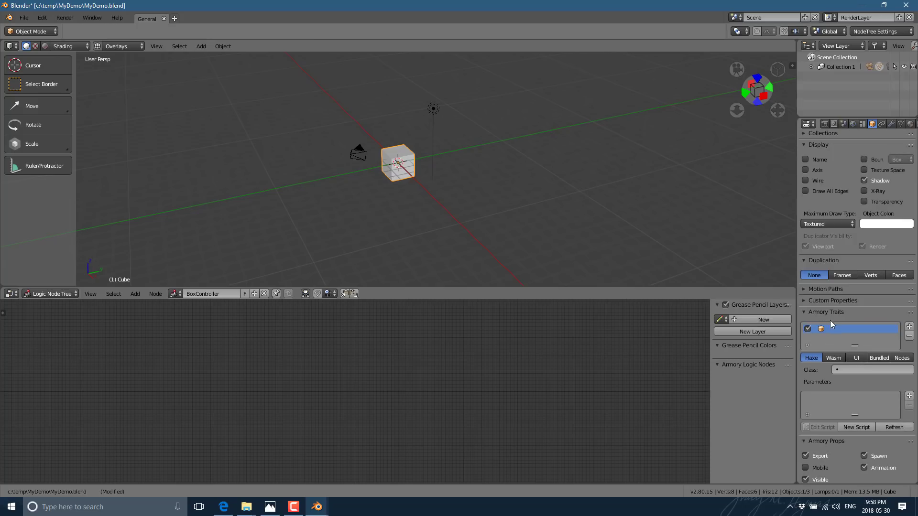
{"action": "left_click", "coordinate": [901, 358]}
{"action": "scroll", "coordinate": [877, 384], "scroll_direction": "down", "scroll_amount": 1}
{"action": "left_click", "coordinate": [856, 365]}
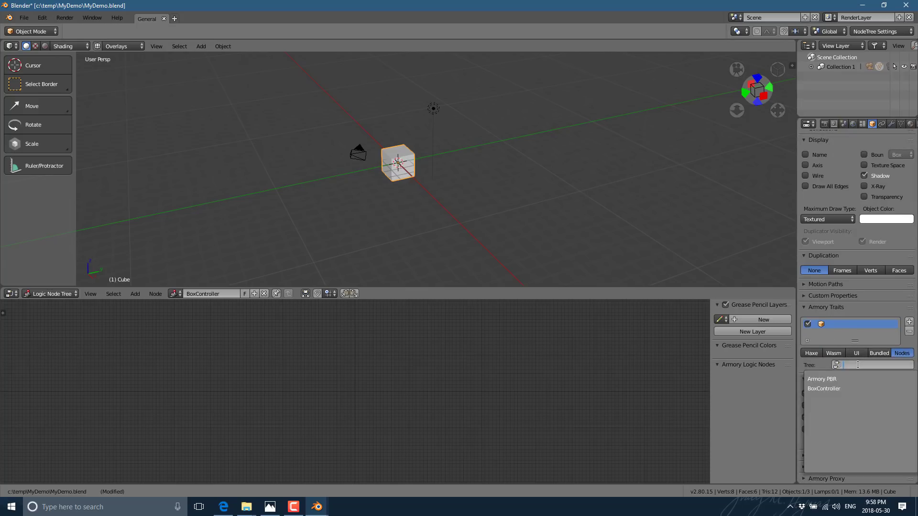
{"action": "left_click", "coordinate": [831, 388]}
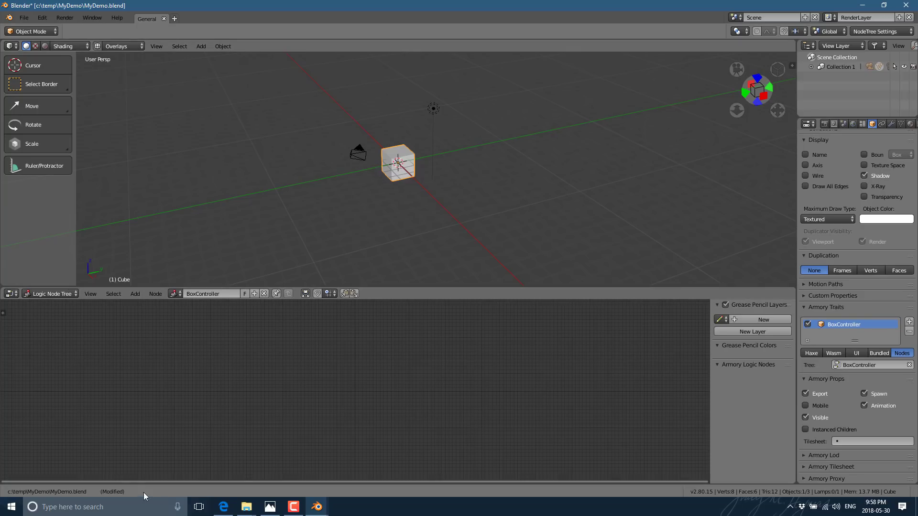
- Browse the Logic, Action and Input node categories and place an On Keyboard node in the BoxController tree
{"action": "left_click", "coordinate": [141, 295]}
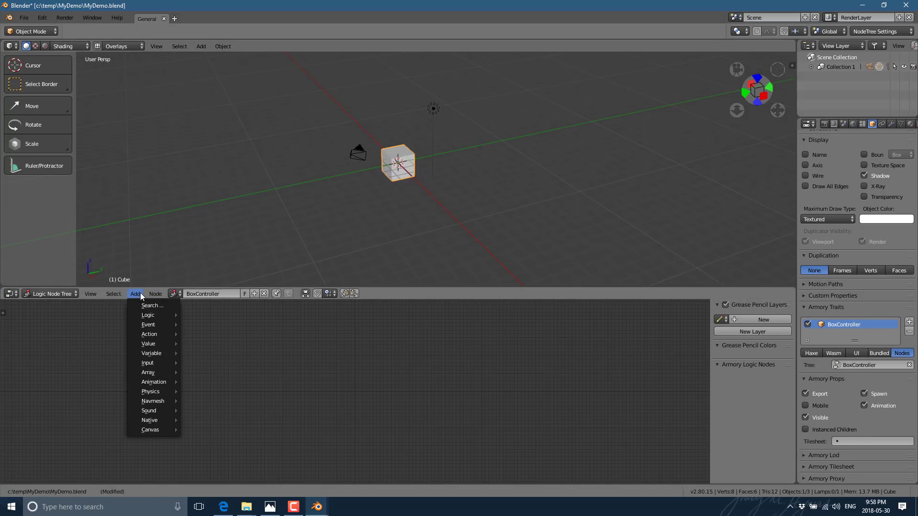
{"action": "mouse_move", "coordinate": [146, 316]}
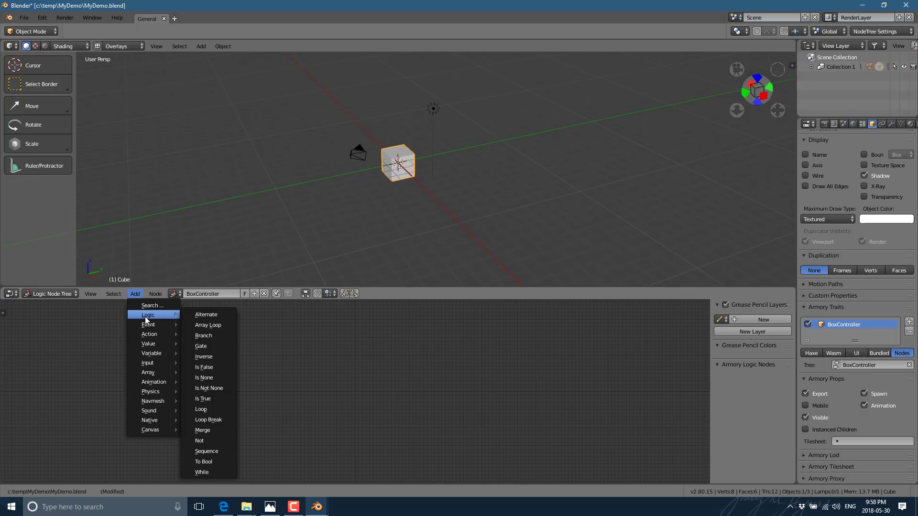
{"action": "mouse_move", "coordinate": [148, 337]}
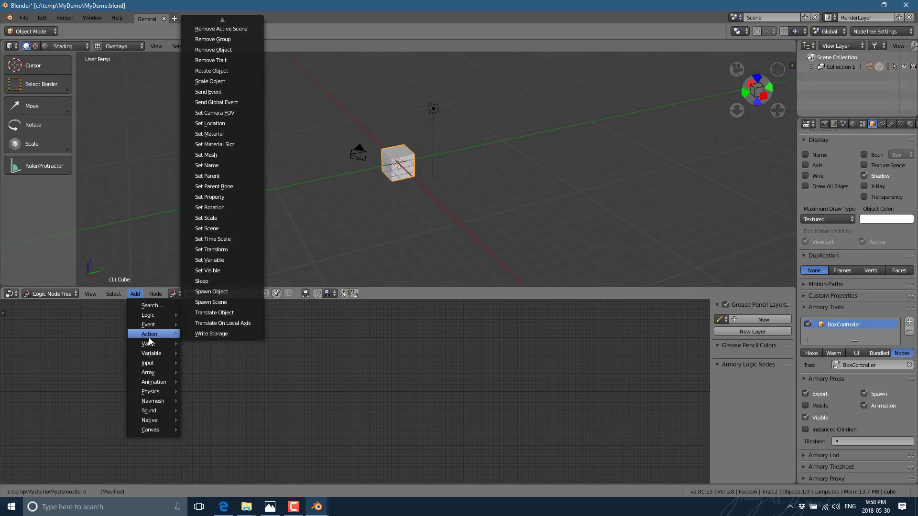
{"action": "mouse_move", "coordinate": [150, 362]}
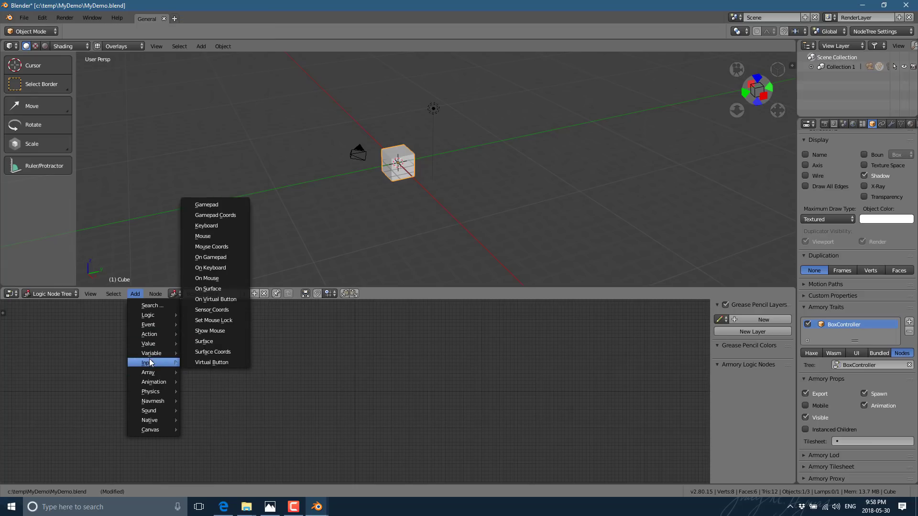
{"action": "left_click", "coordinate": [210, 268]}
{"action": "left_click", "coordinate": [117, 367]}
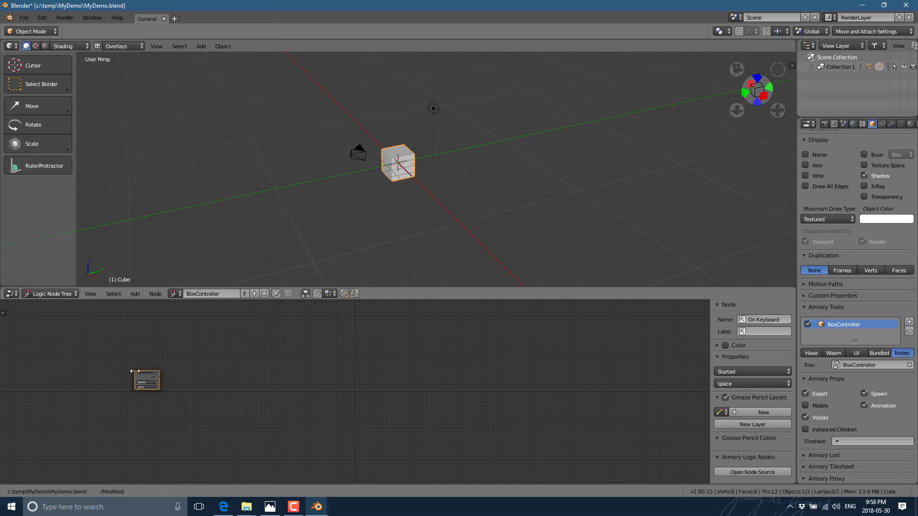
{"action": "scroll", "coordinate": [161, 404], "scroll_direction": "right", "scroll_amount": 3, "text": "ctrl"}
{"action": "scroll", "coordinate": [240, 388], "scroll_direction": "up", "scroll_amount": 2}
{"action": "scroll", "coordinate": [239, 388], "scroll_direction": "up", "scroll_amount": 2}
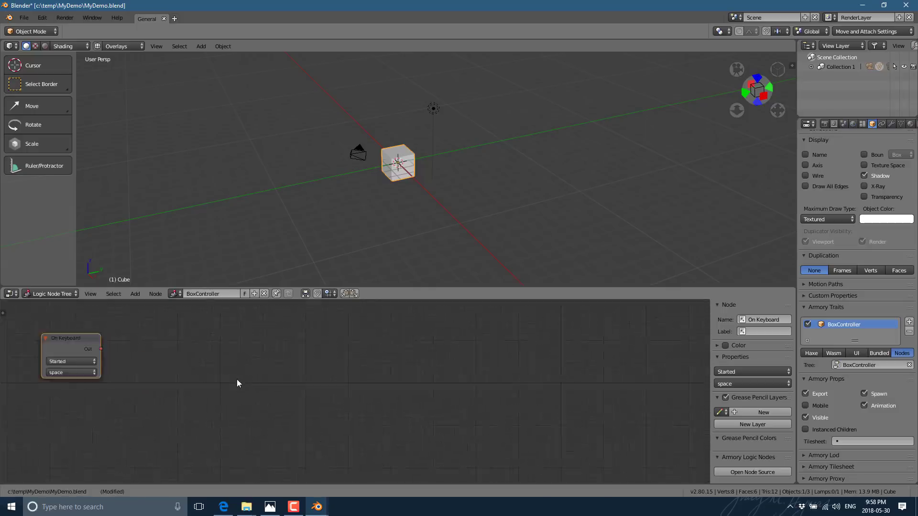
{"action": "middle_click_drag", "start_coordinate": [238, 381], "coordinate": [466, 354]}
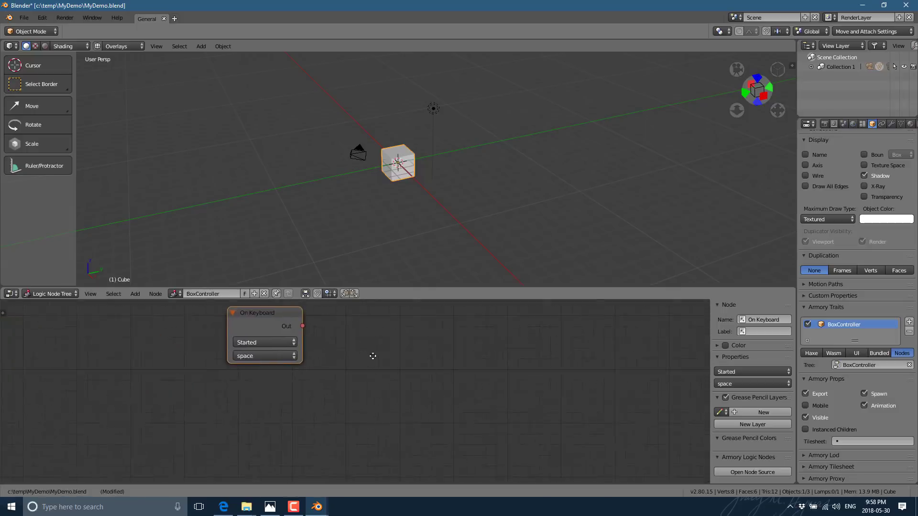
- Set the On Keyboard node to trigger when the space key is Released, and reposition it in the BoxController tree
{"action": "middle_click_drag", "start_coordinate": [286, 354], "coordinate": [310, 391]}
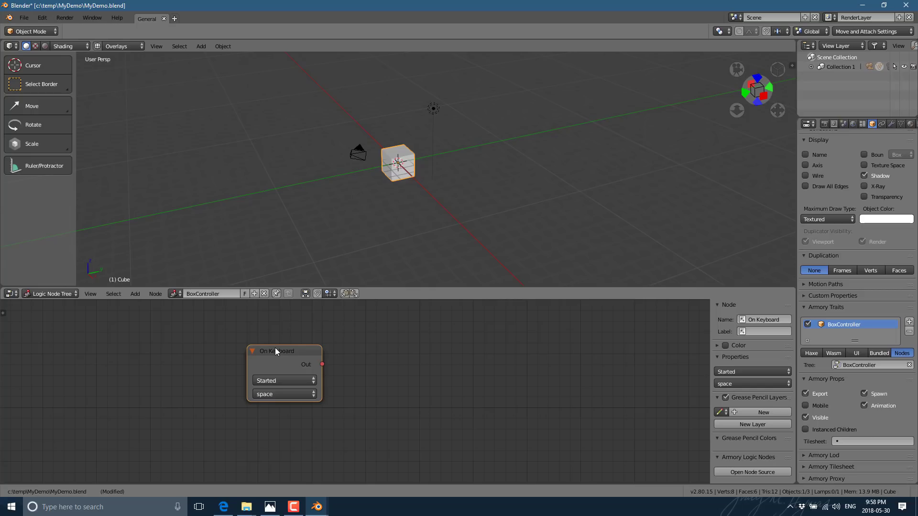
{"action": "left_click_drag", "start_coordinate": [322, 363], "coordinate": [406, 367]}
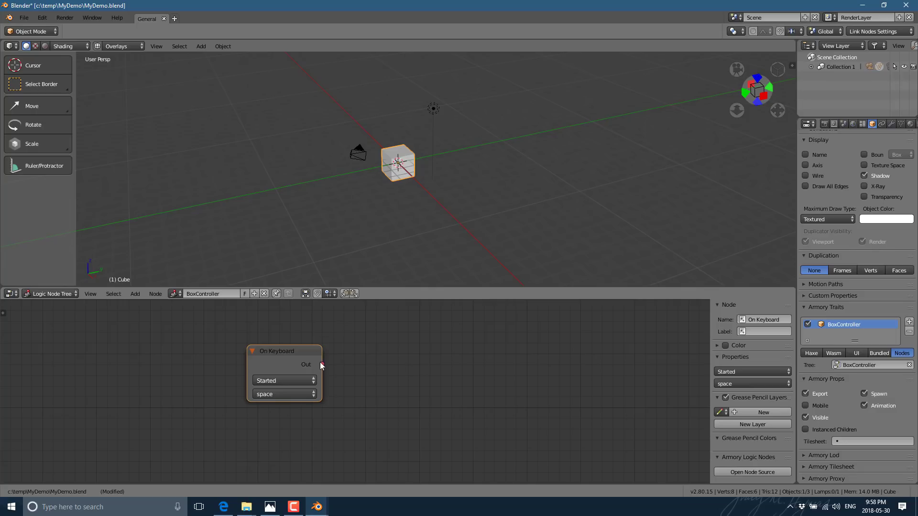
{"action": "left_click_drag", "start_coordinate": [321, 364], "coordinate": [409, 323]}
{"action": "left_click", "coordinate": [271, 395]}
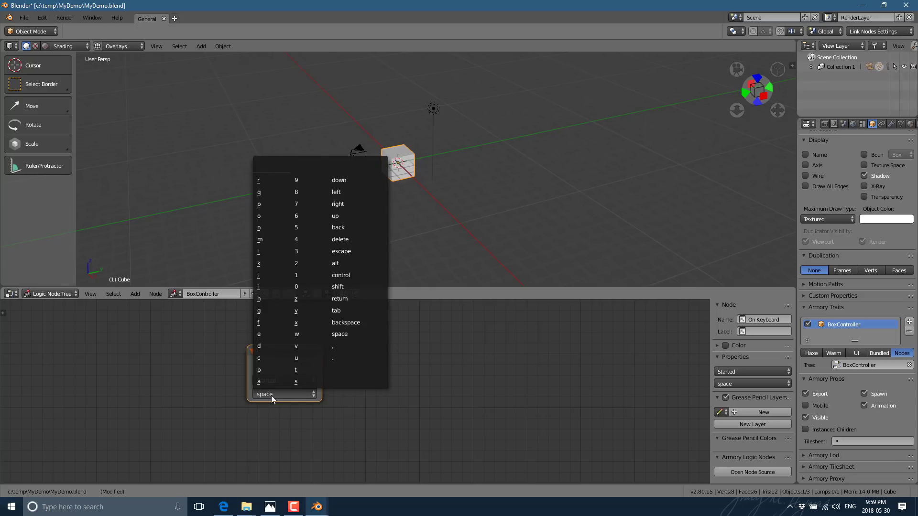
{"action": "left_click", "coordinate": [344, 332]}
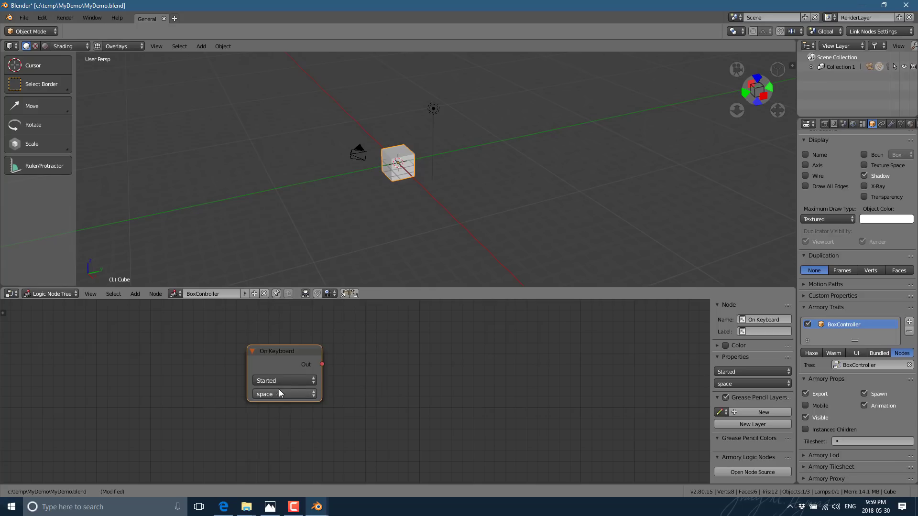
{"action": "left_click", "coordinate": [293, 381]}
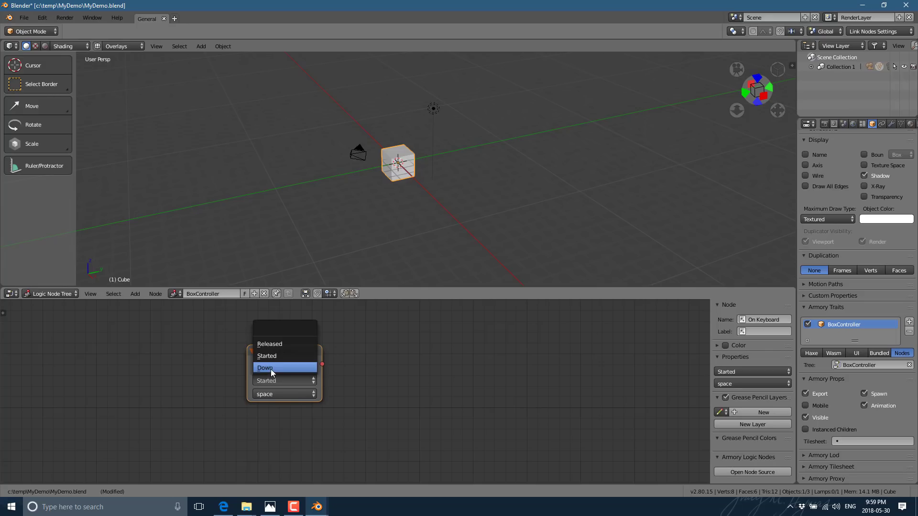
{"action": "left_click", "coordinate": [273, 345]}
{"action": "left_click_drag", "start_coordinate": [282, 351], "coordinate": [235, 339]}
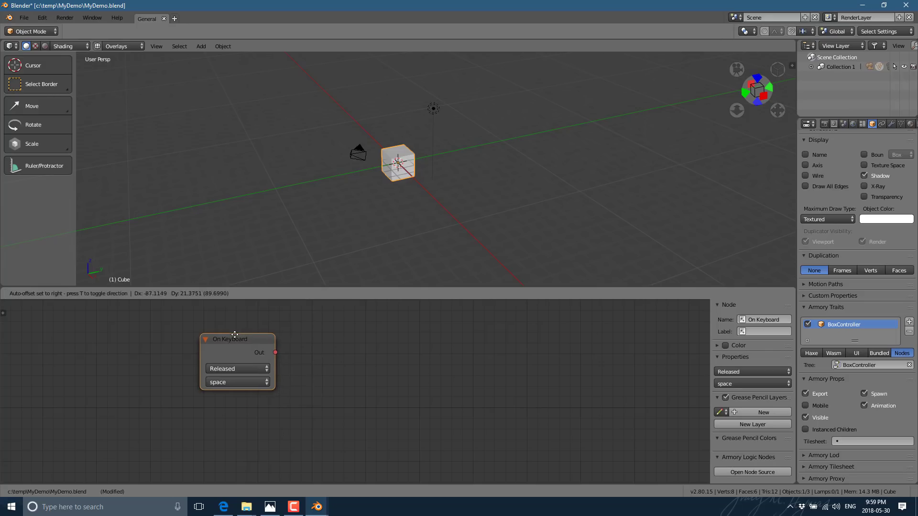
{"action": "left_click", "coordinate": [135, 294]}
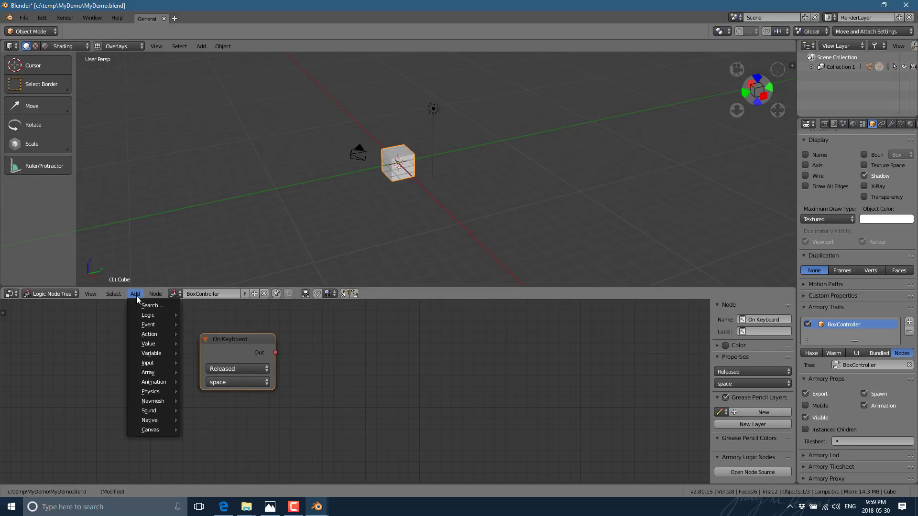
{"action": "mouse_move", "coordinate": [144, 355]}
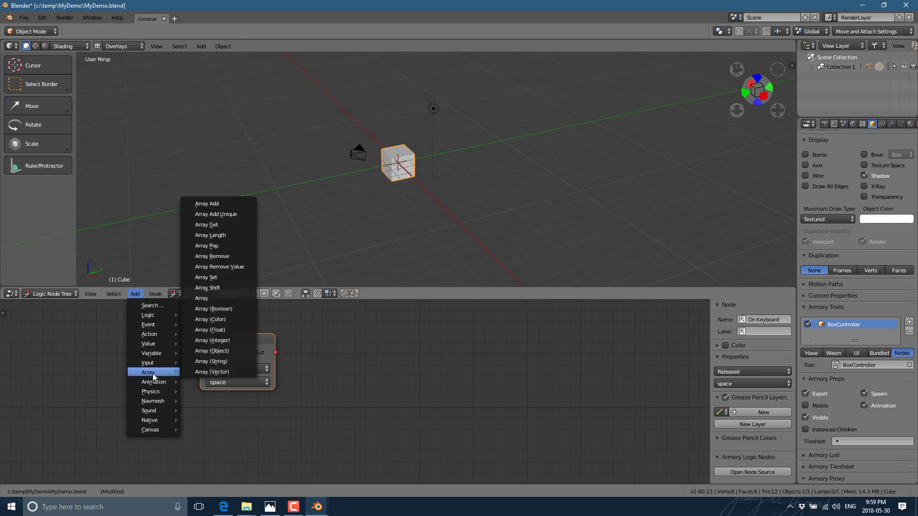
{"action": "mouse_move", "coordinate": [156, 391]}
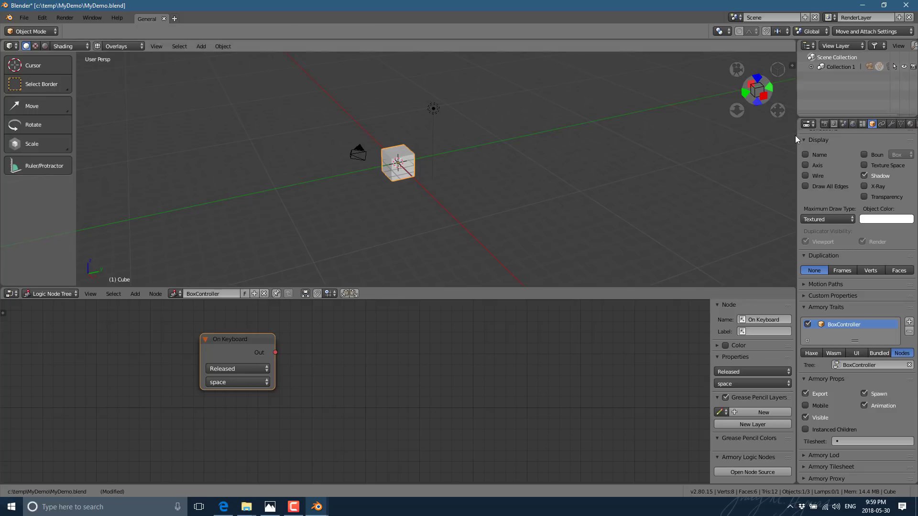
- Widen the properties area, enable Rigid Body physics on the Cube, and raise the cube above the grid along Z
{"action": "left_click_drag", "start_coordinate": [797, 136], "coordinate": [753, 136]}
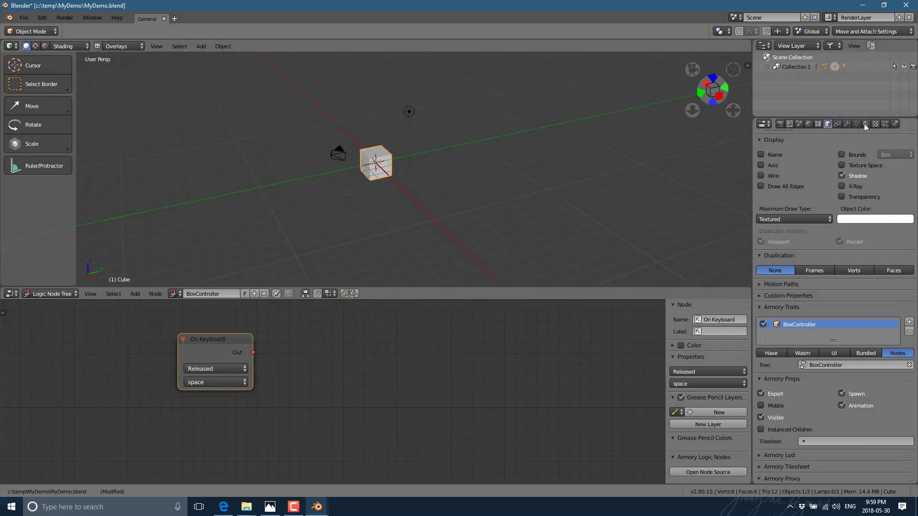
{"action": "left_click", "coordinate": [893, 125]}
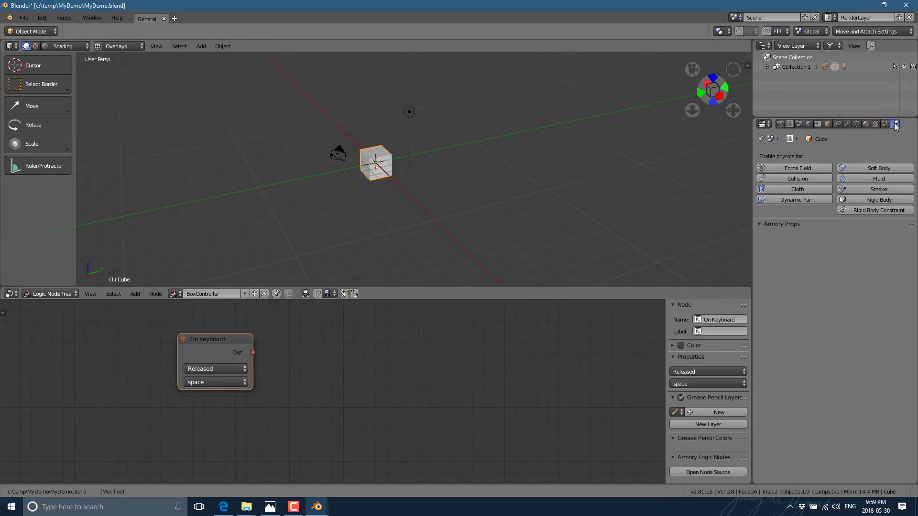
{"action": "left_click", "coordinate": [880, 211]}
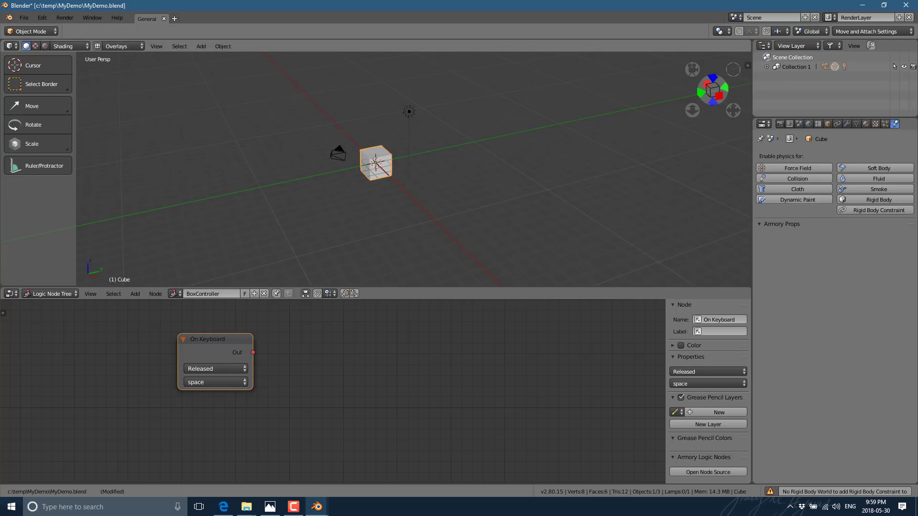
{"action": "left_click", "coordinate": [888, 201]}
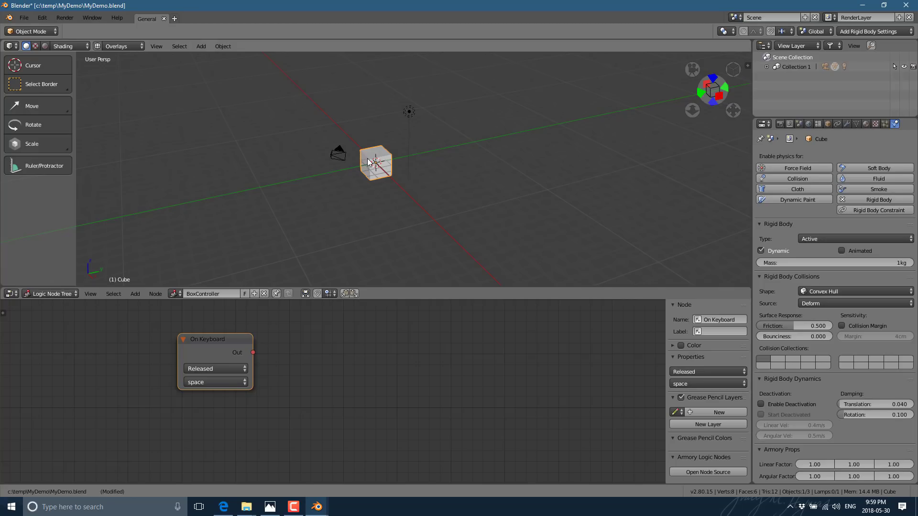
{"action": "key", "text": "g"}
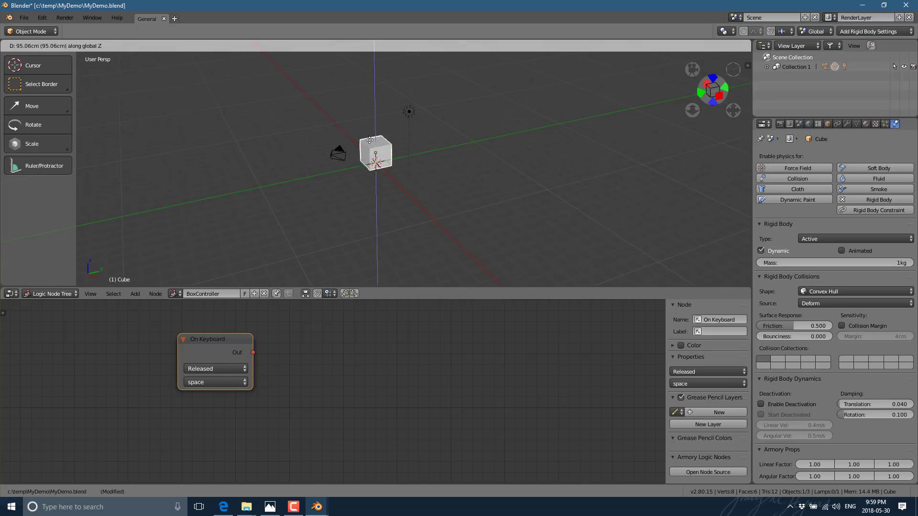
{"action": "left_click", "coordinate": [368, 132]}
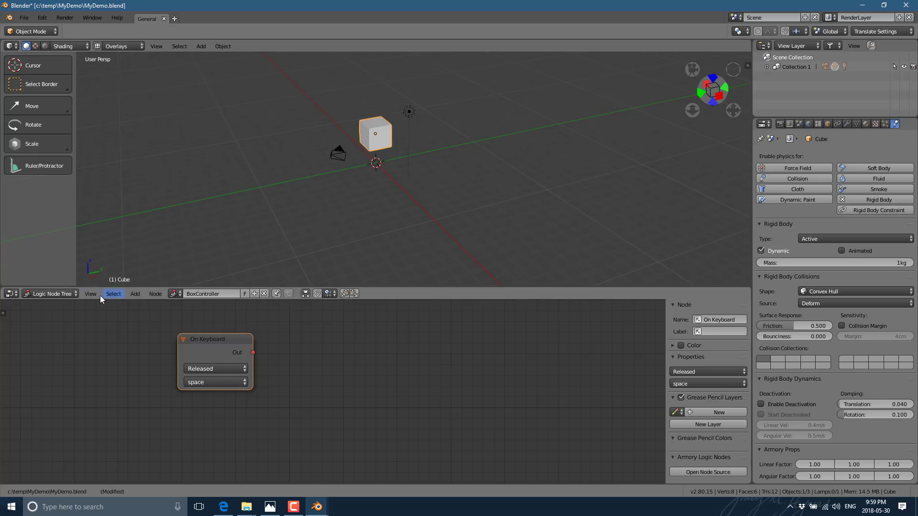
- Add a plane mesh at the origin and scale it up about 9 times as a ground beneath the cube
{"action": "left_click", "coordinate": [136, 294]}
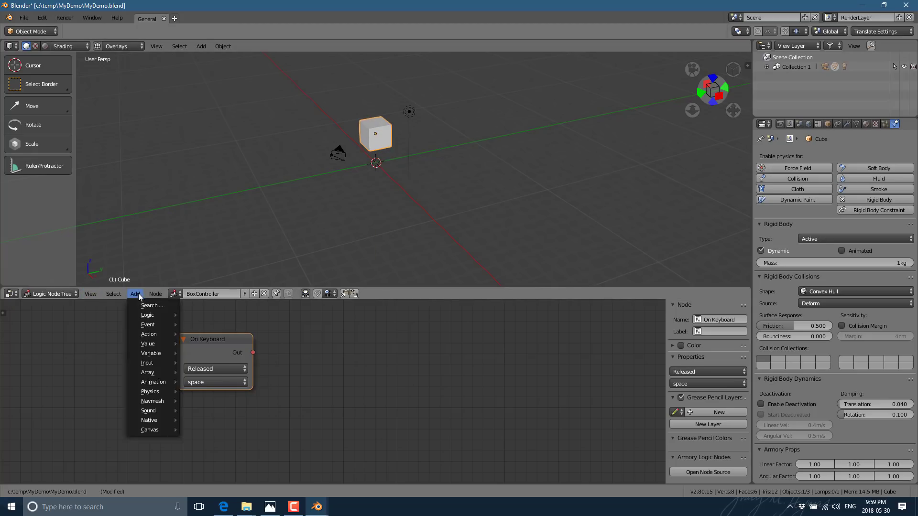
{"action": "left_click", "coordinate": [200, 47]}
{"action": "mouse_move", "coordinate": [218, 61]}
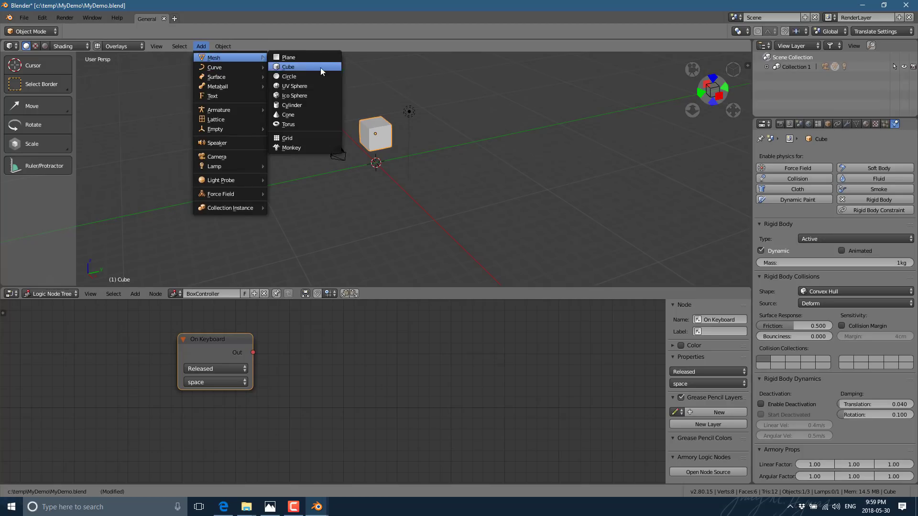
{"action": "left_click", "coordinate": [297, 58]}
{"action": "key", "text": "s"}
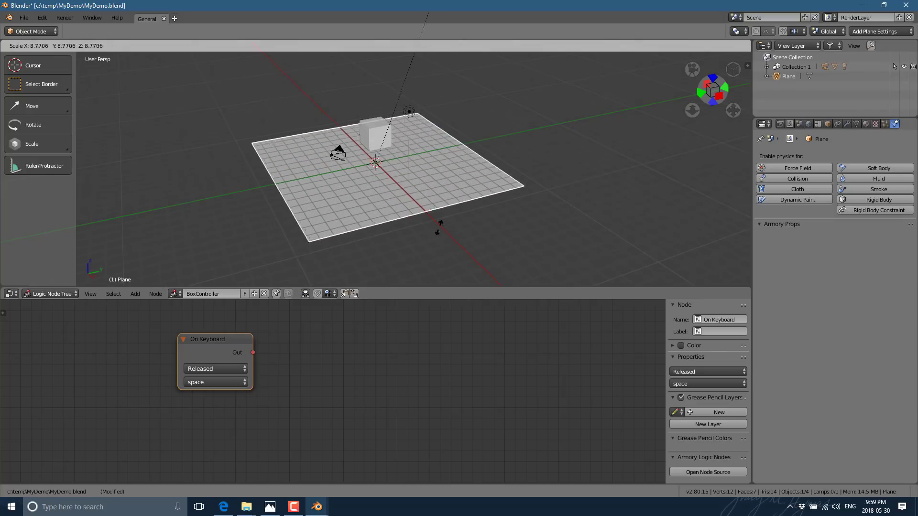
{"action": "left_click", "coordinate": [436, 225]}
{"action": "key", "text": "s"}
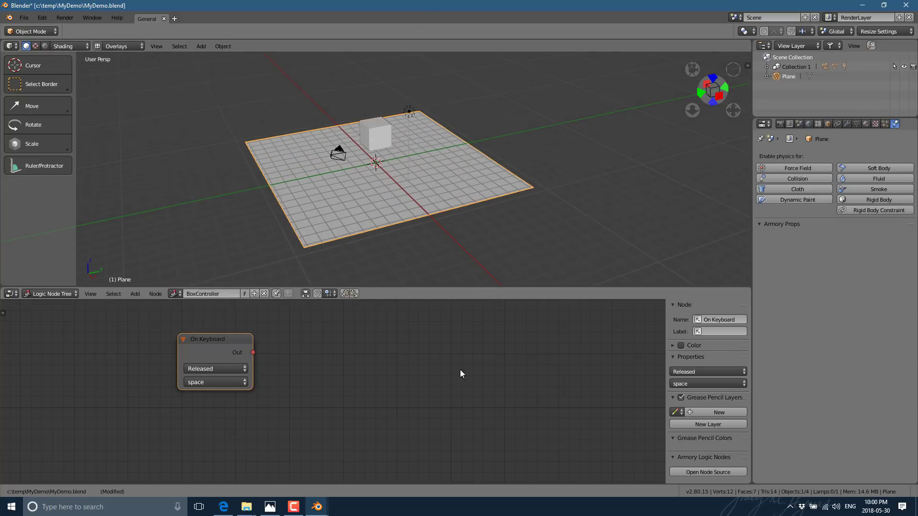
{"action": "key", "text": "Escape"}
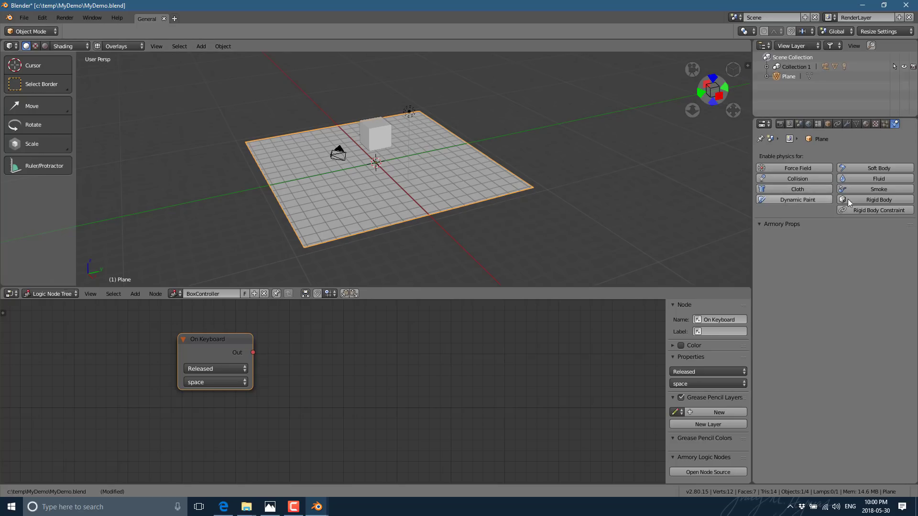
- Enable Rigid Body physics on the Plane and set its type to Passive
{"action": "left_click", "coordinate": [870, 200]}
{"action": "left_click", "coordinate": [825, 237]}
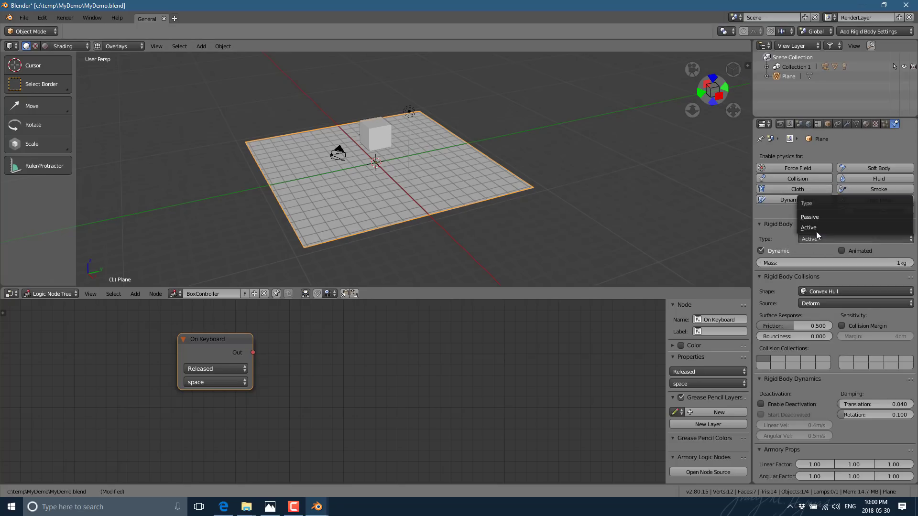
{"action": "left_click", "coordinate": [813, 220]}
- Select the cube, test the scene in the Armory Player with Krom, and close the game window
{"action": "left_click", "coordinate": [377, 137]}
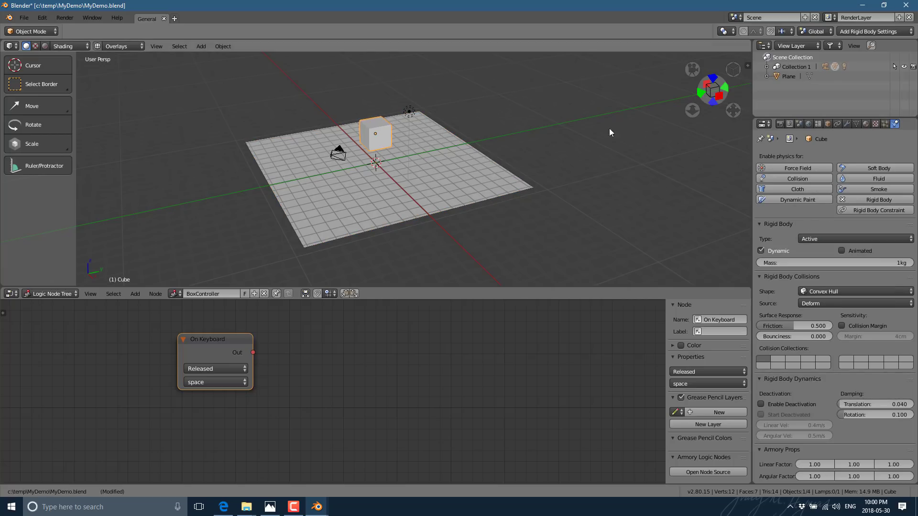
{"action": "left_click", "coordinate": [781, 124]}
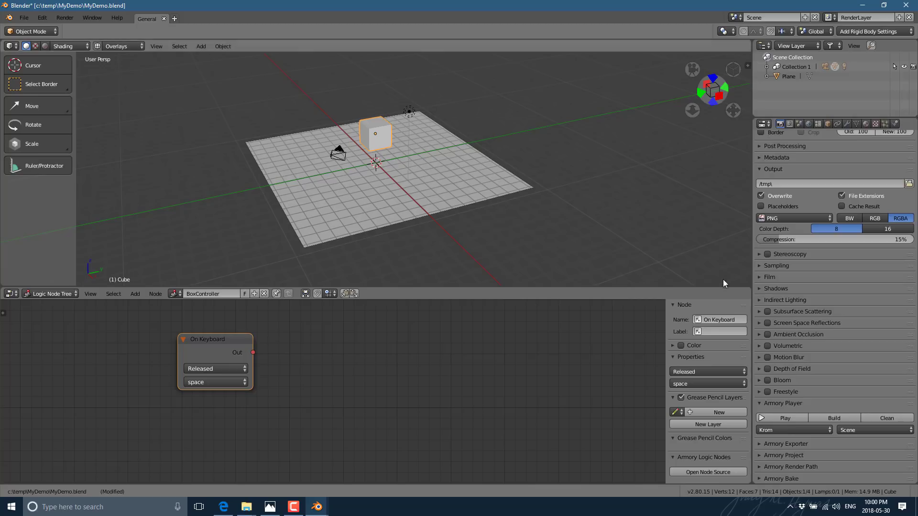
{"action": "left_click", "coordinate": [803, 418]}
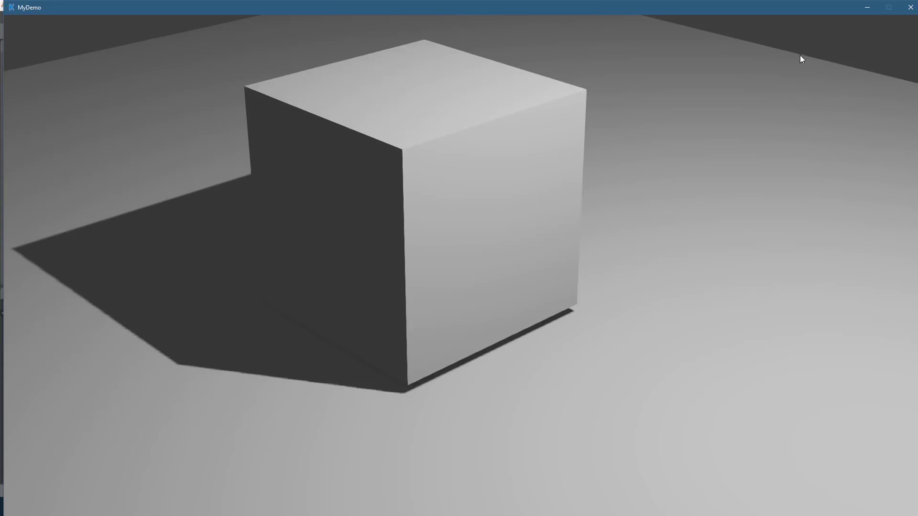
{"action": "left_click", "coordinate": [910, 7]}
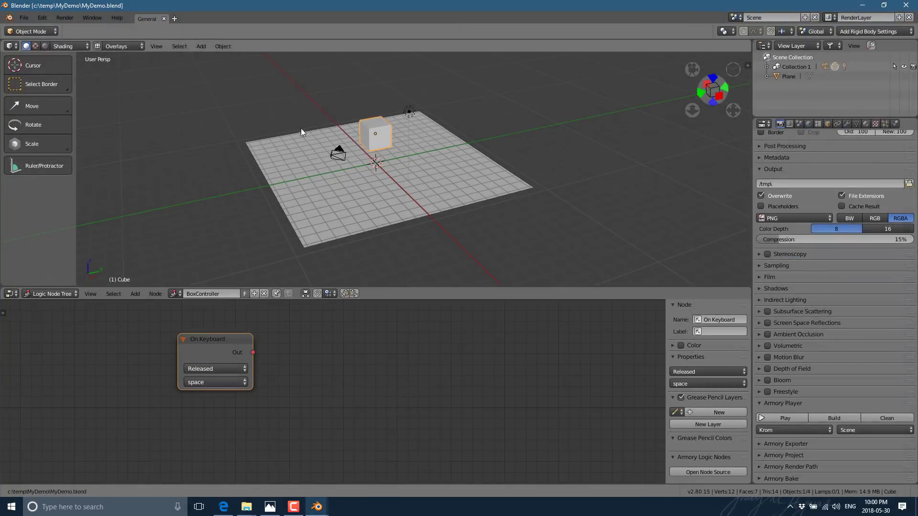
- Raise the cube much higher above the plane along Z, previewing the rendered shading before and after the move
{"action": "left_click", "coordinate": [44, 48]}
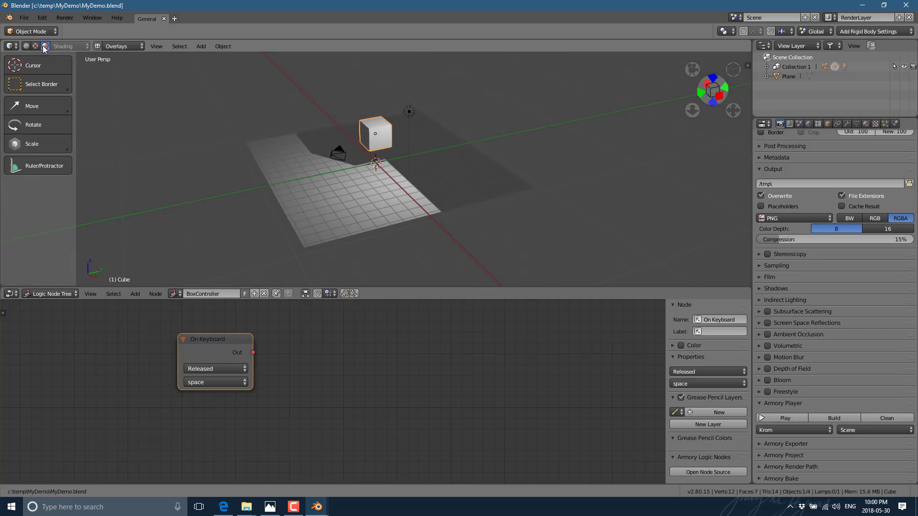
{"action": "left_click", "coordinate": [26, 46]}
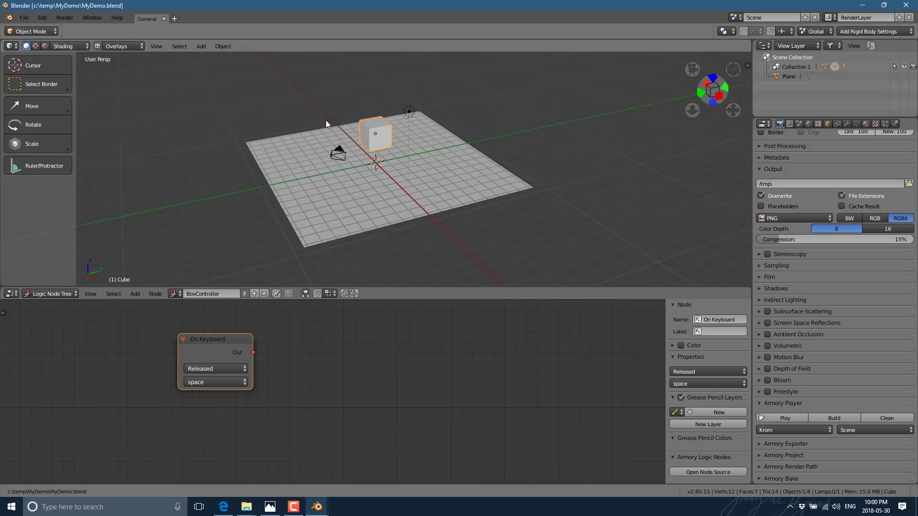
{"action": "left_click", "coordinate": [378, 135]}
{"action": "key", "text": "g"}
{"action": "key", "text": "z"}
{"action": "left_click", "coordinate": [393, 52]}
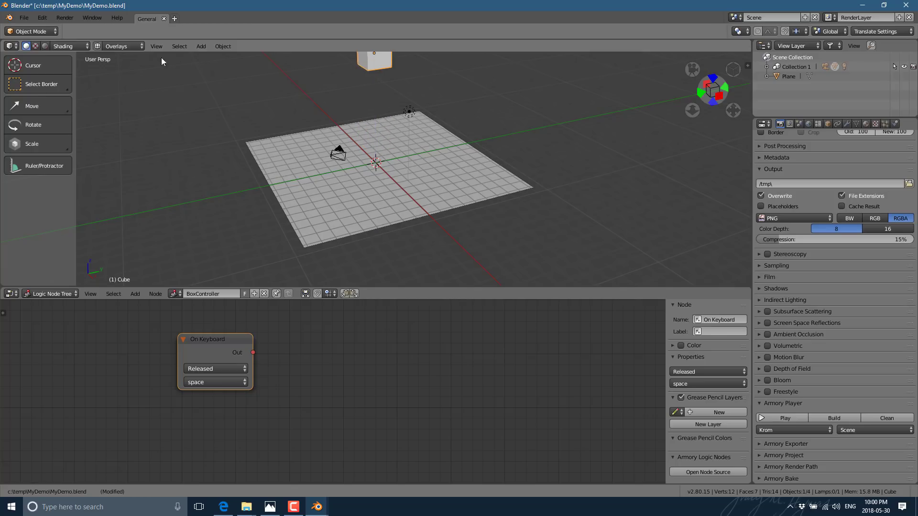
{"action": "left_click", "coordinate": [46, 45]}
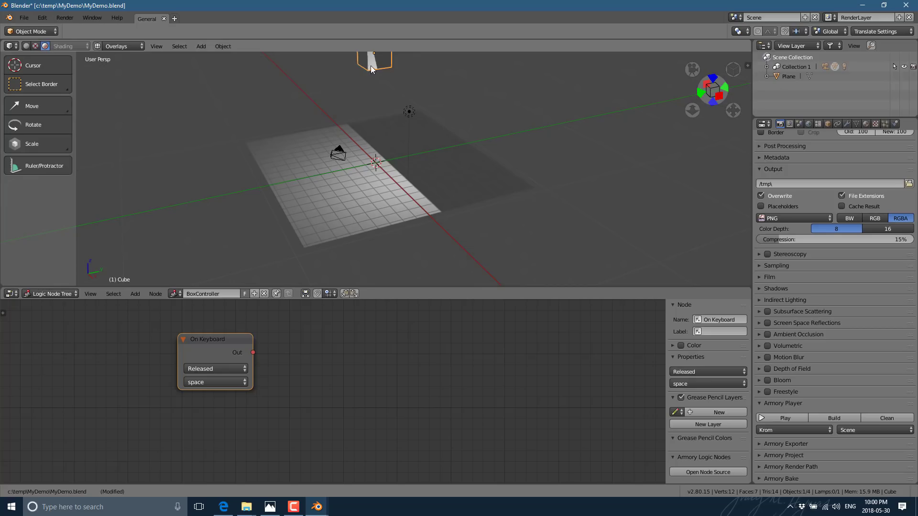
{"action": "left_click", "coordinate": [25, 47]}
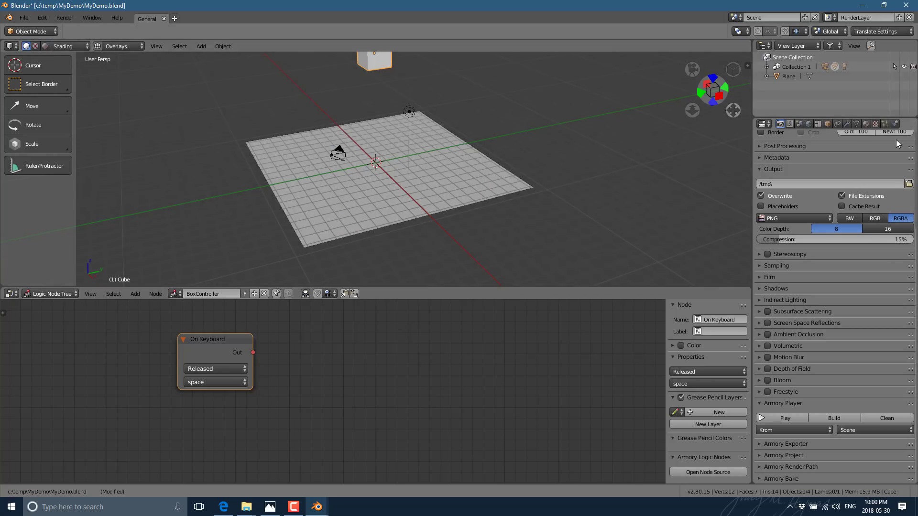
- Set the Cube's rigid body mass to 100 kg
{"action": "left_click", "coordinate": [895, 124]}
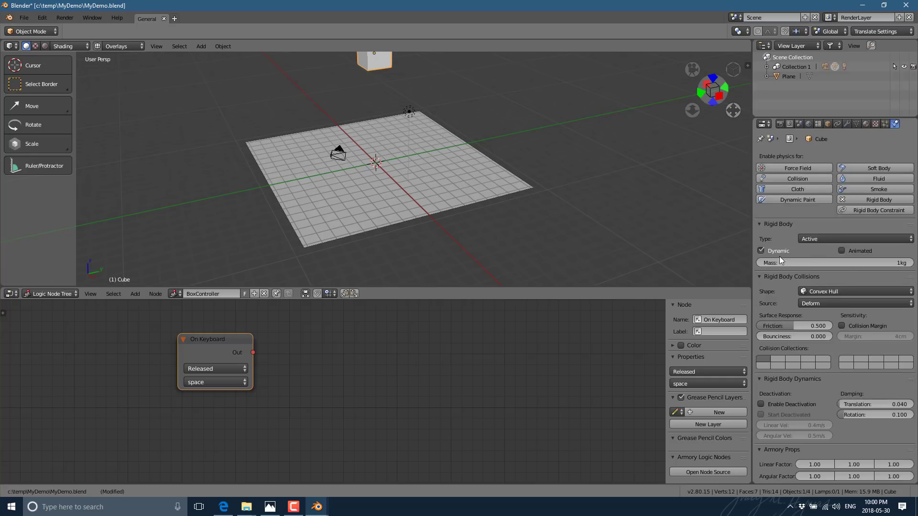
{"action": "left_click", "coordinate": [842, 263]}
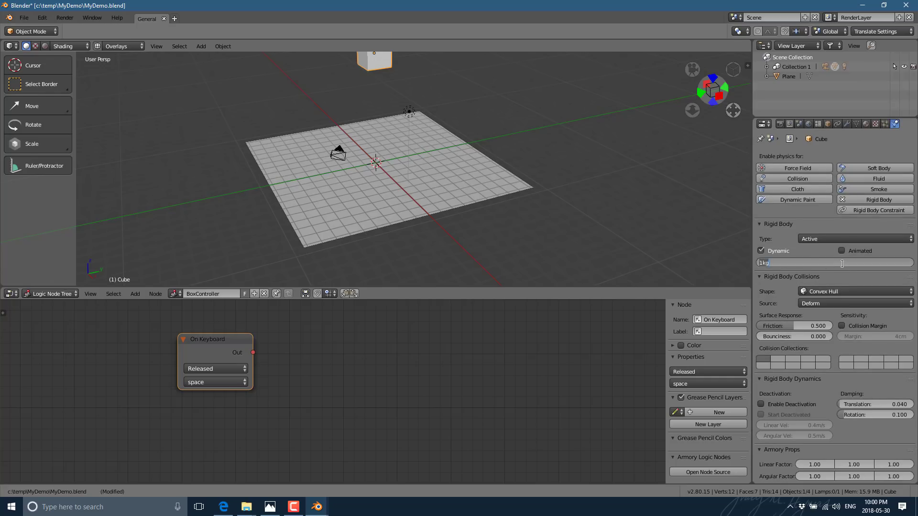
{"action": "type", "text": "100"}
{"action": "key", "text": "Return"}
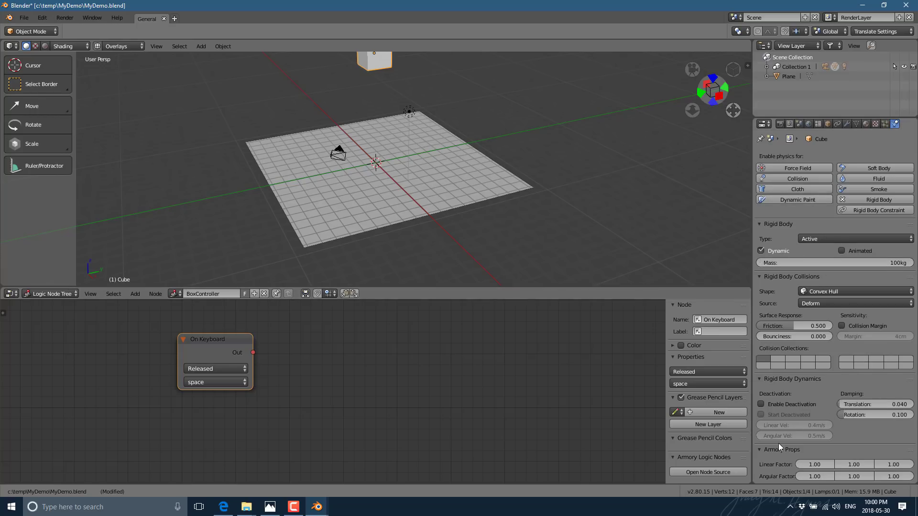
- Review the cube's remaining rigid body settings and open the scene properties containing Gravity and Rigid Body World
{"action": "scroll", "coordinate": [778, 448], "scroll_direction": "down", "scroll_amount": 2}
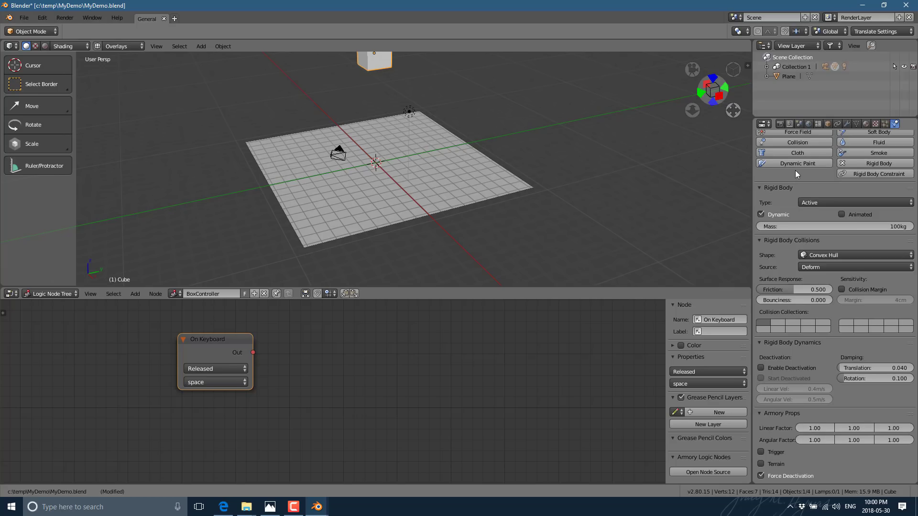
{"action": "scroll", "coordinate": [796, 170], "scroll_direction": "up", "scroll_amount": 2}
{"action": "left_click", "coordinate": [797, 125]}
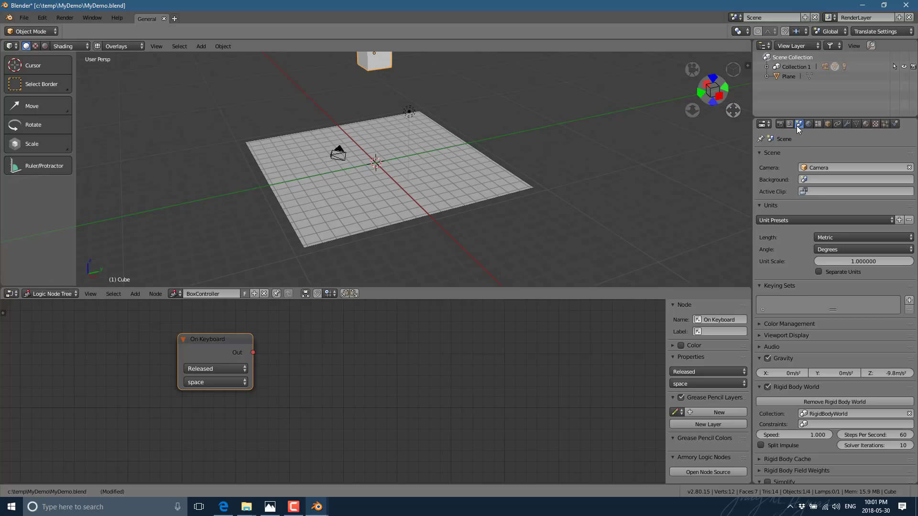
- Set the Cube's rigid body collision shape to Box
{"action": "scroll", "coordinate": [803, 249], "scroll_direction": "down", "scroll_amount": 3}
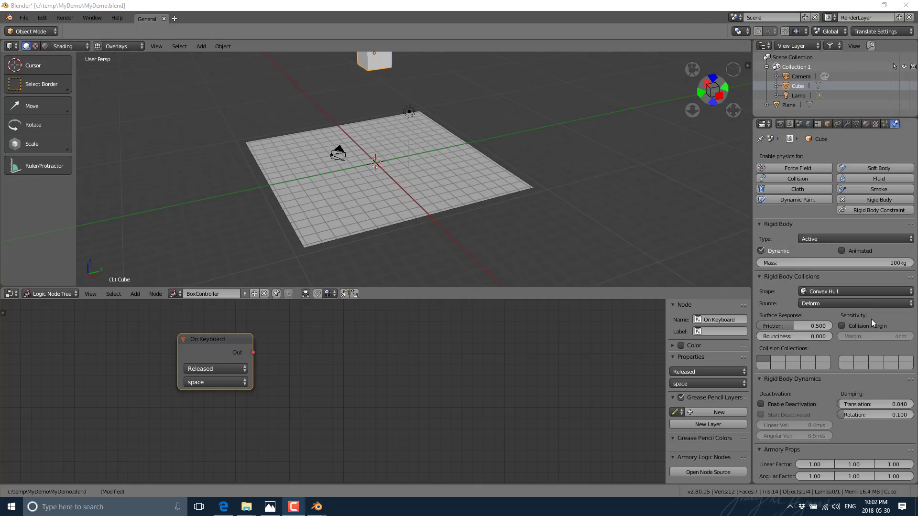
{"action": "left_click", "coordinate": [873, 289]}
{"action": "left_click", "coordinate": [823, 281]}
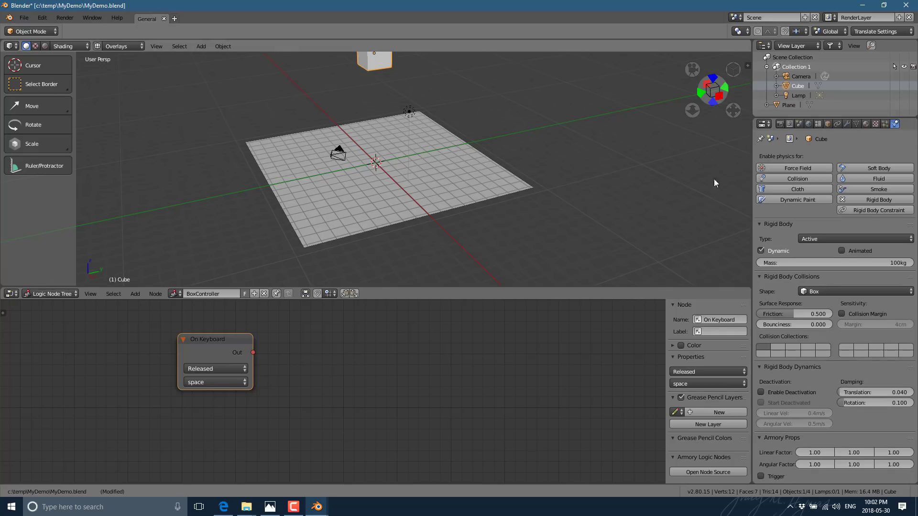
- Set the Armory Player camera to Viewport, then test the scene in the player and close the game window
{"action": "left_click", "coordinate": [781, 123]}
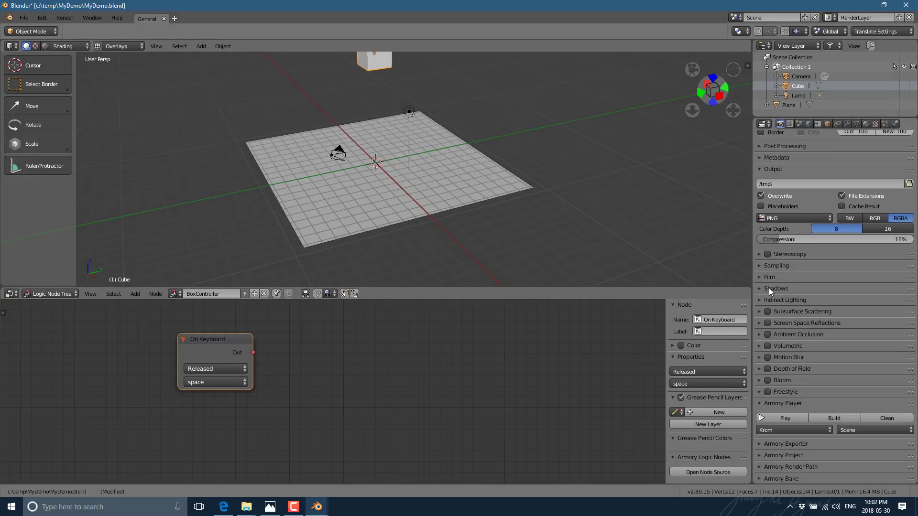
{"action": "left_click", "coordinate": [868, 434]}
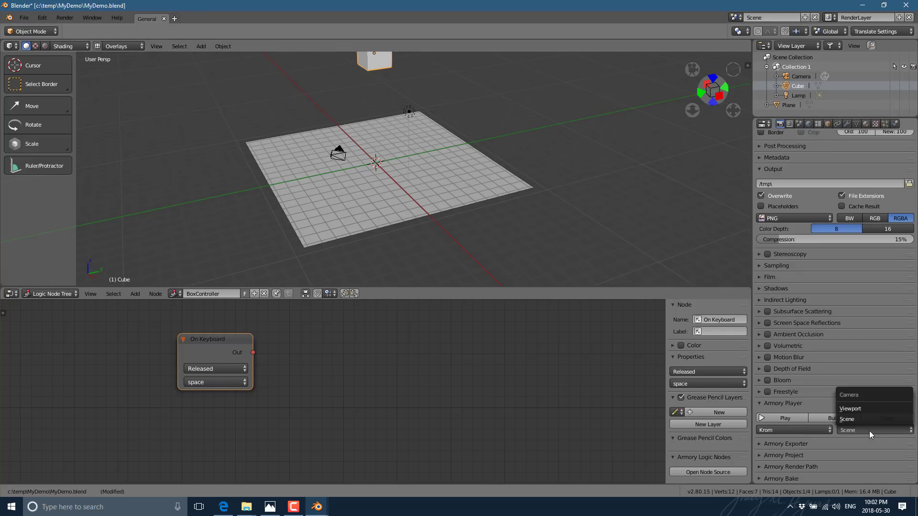
{"action": "left_click", "coordinate": [856, 421]}
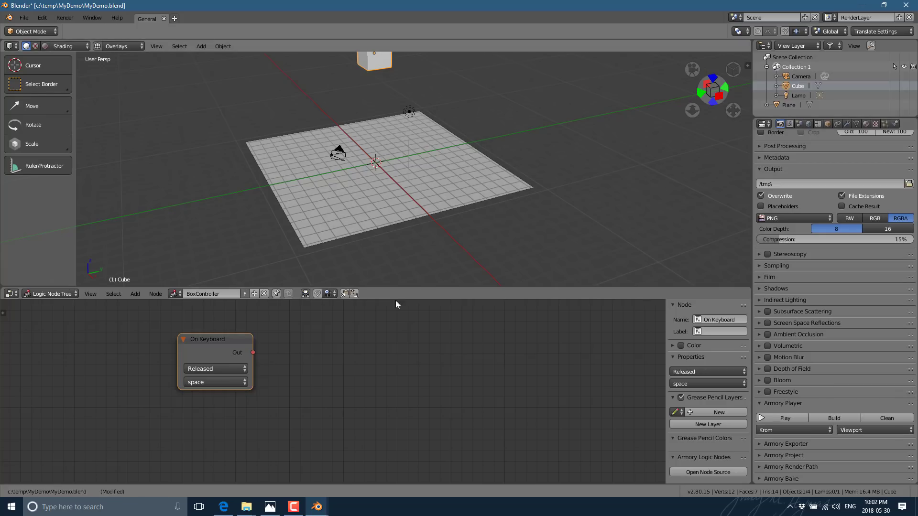
{"action": "left_click", "coordinate": [784, 417]}
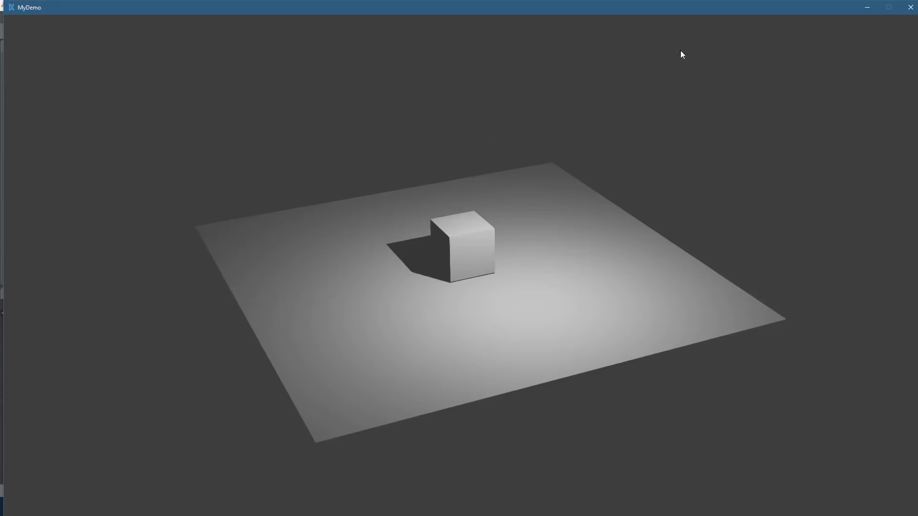
{"action": "left_click", "coordinate": [914, 13]}
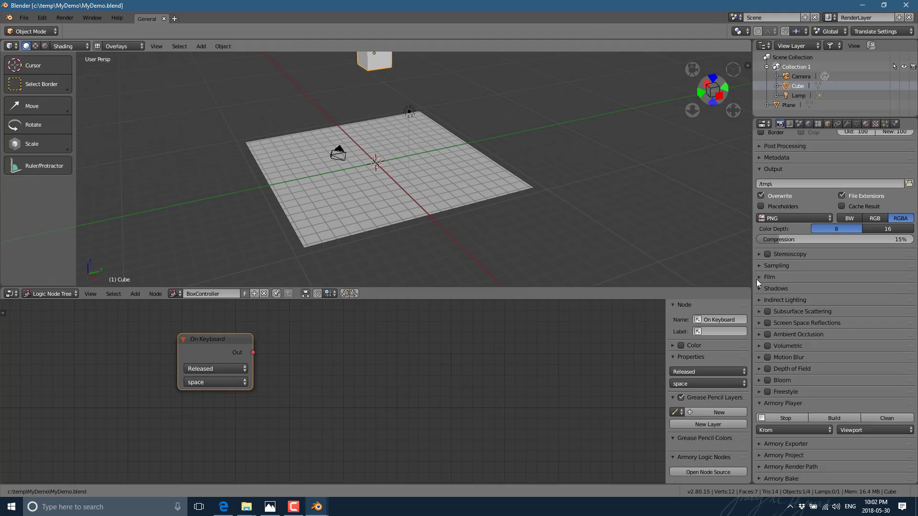
- Add an Apply Impulse physics node beside the On Keyboard node in the BoxController tree
{"action": "left_click", "coordinate": [223, 339]}
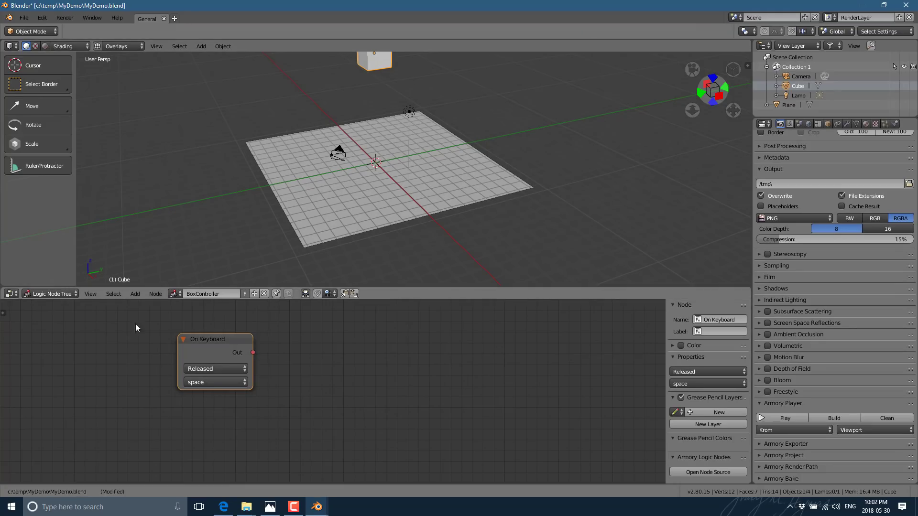
{"action": "left_click", "coordinate": [134, 293]}
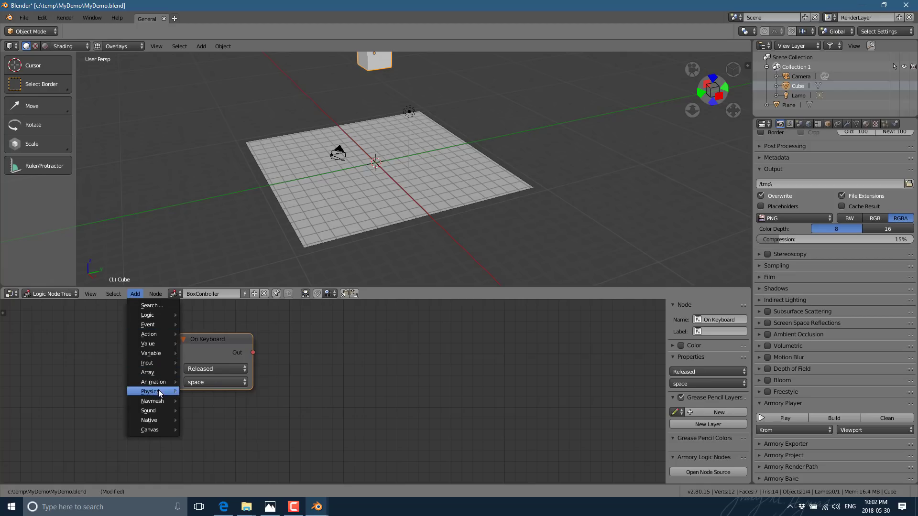
{"action": "mouse_move", "coordinate": [158, 392]}
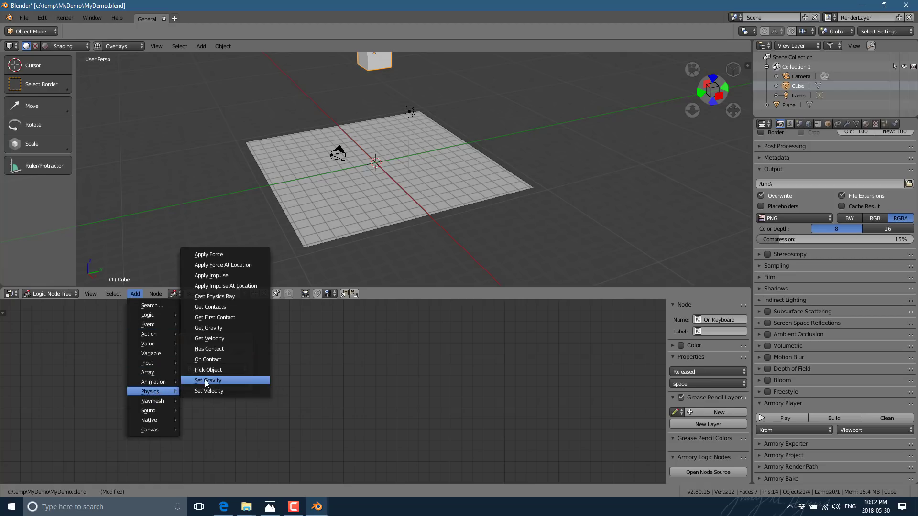
{"action": "left_click", "coordinate": [211, 275]}
{"action": "left_click", "coordinate": [311, 356]}
- Set the Apply Impulse node's object to Cube and link the On Keyboard node's Out to its In
{"action": "left_click", "coordinate": [340, 397]}
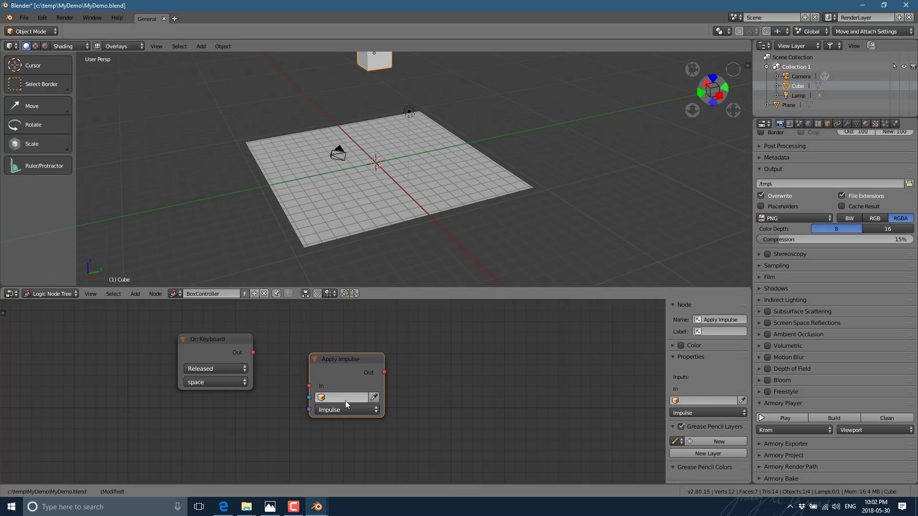
{"action": "left_click", "coordinate": [330, 401]}
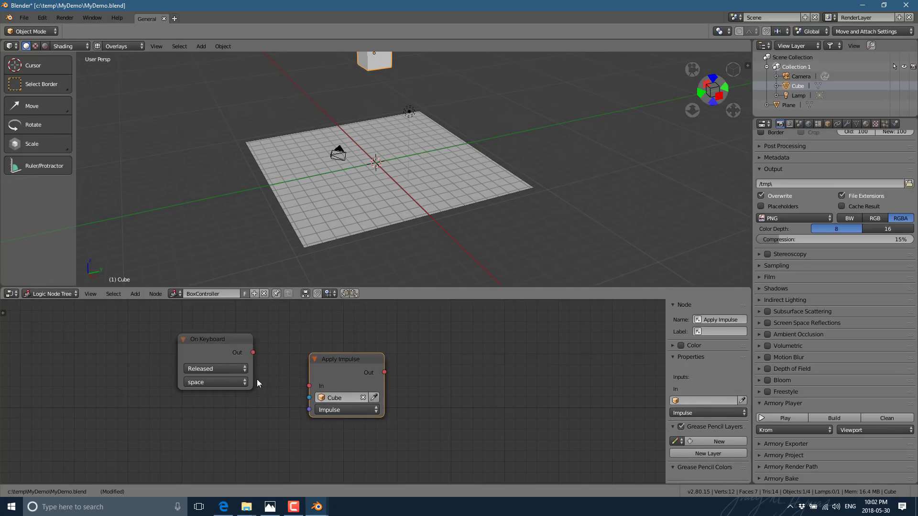
{"action": "left_click_drag", "start_coordinate": [254, 353], "coordinate": [309, 385]}
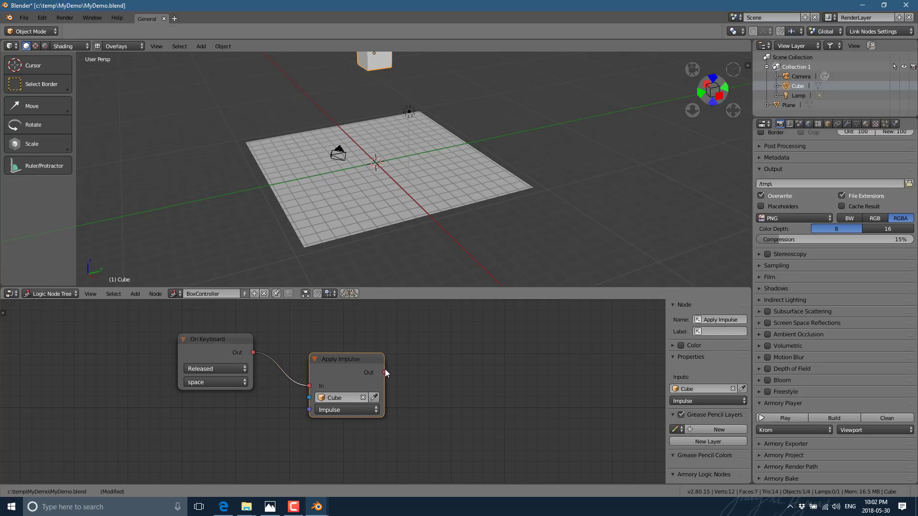
- Set the third (Z) component of the Apply Impulse node's Impulse to 100
{"action": "left_click", "coordinate": [366, 409]}
{"action": "left_click", "coordinate": [364, 434]}
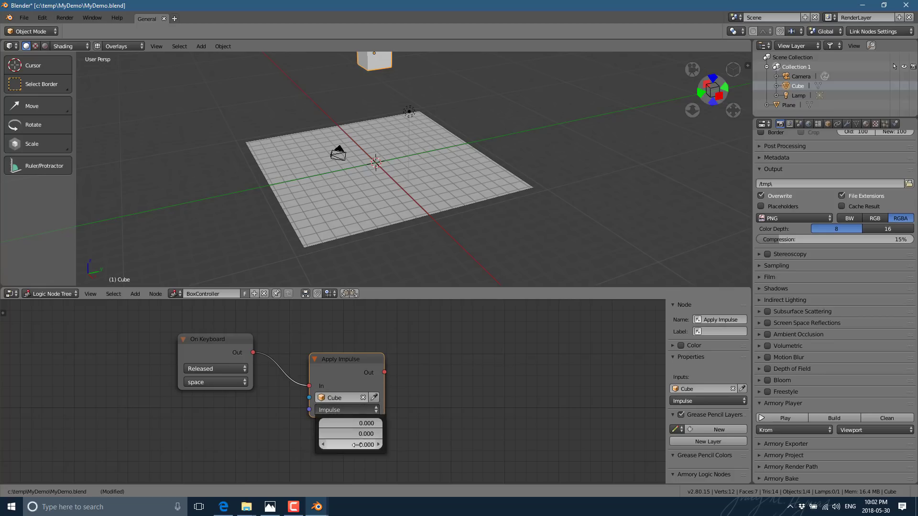
{"action": "key", "text": "Tab"}
{"action": "type", "text": "10"}
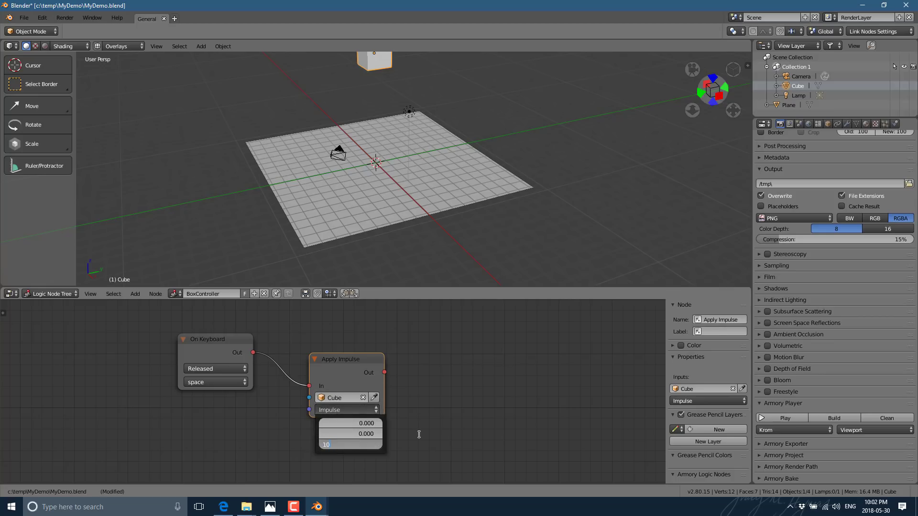
{"action": "key", "text": "Return"}
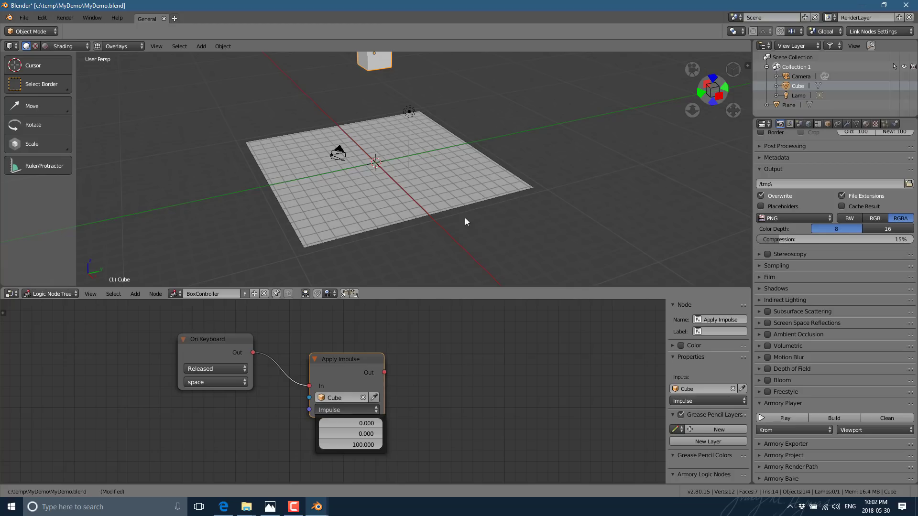
- Save the MyDemo file, test the 100-unit impulse in the Armory Player, and close the game window
{"action": "key", "text": "ctrl+s"}
{"action": "left_click", "coordinate": [490, 188]}
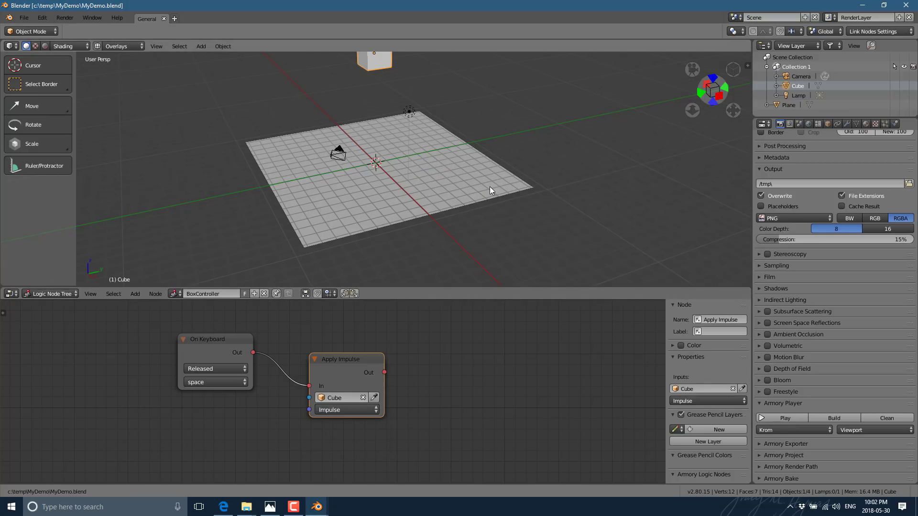
{"action": "left_click", "coordinate": [834, 418]}
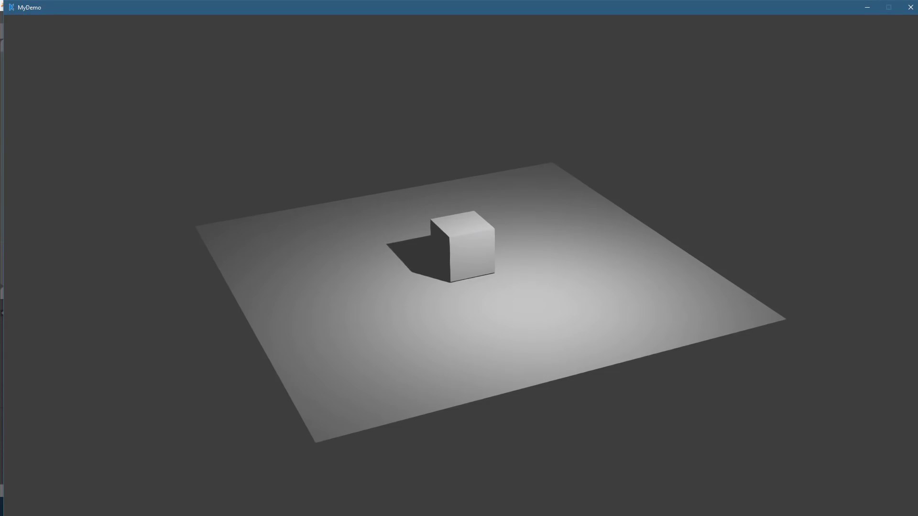
{"action": "left_click", "coordinate": [910, 7]}
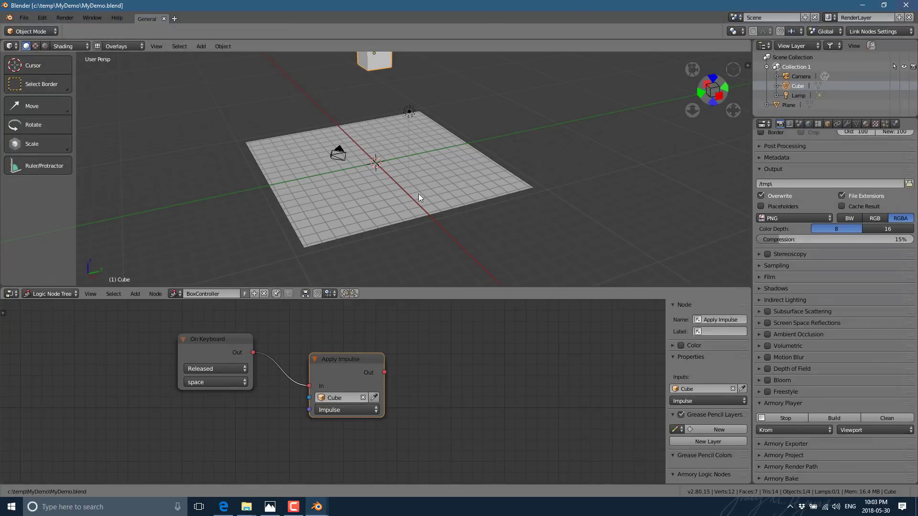
- Set the Apply Impulse node's Z impulse to 100000
{"action": "left_click", "coordinate": [346, 409]}
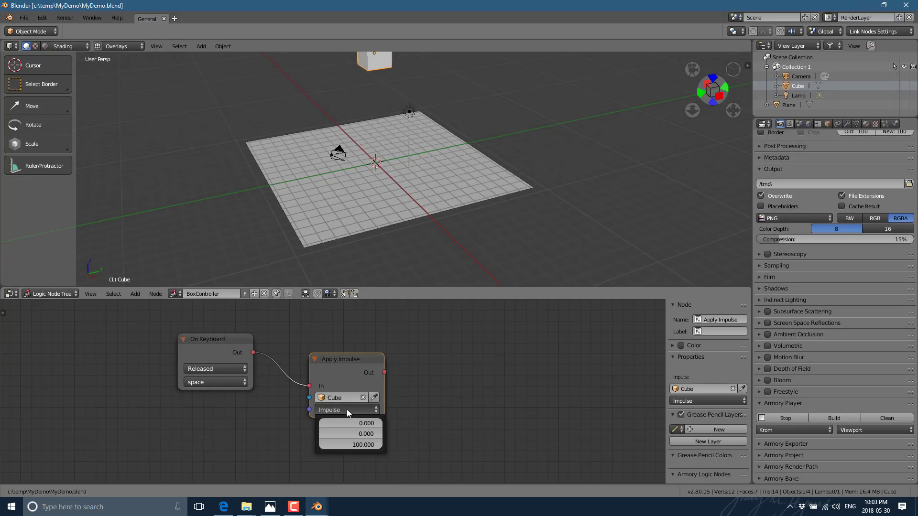
{"action": "left_click", "coordinate": [360, 445]}
{"action": "type", "text": "1000"}
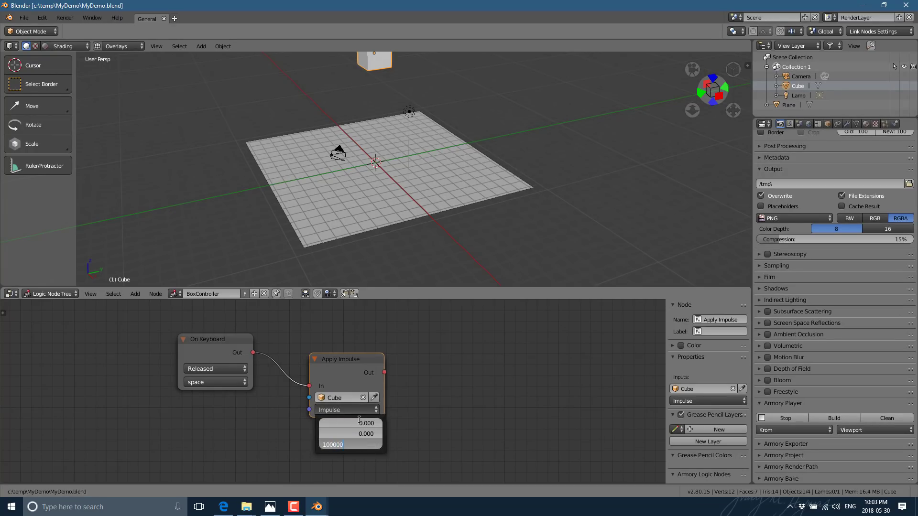
{"action": "type", "text": "00"}
{"action": "key", "text": "Return"}
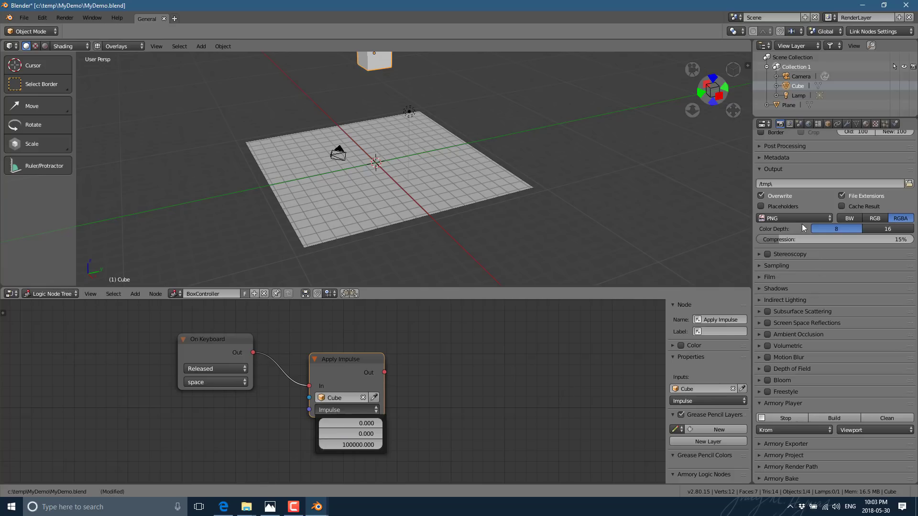
- Run the scene in the Armory Player to test the 100000 impulse on the cube, and close the game window
{"action": "left_click", "coordinate": [793, 414]}
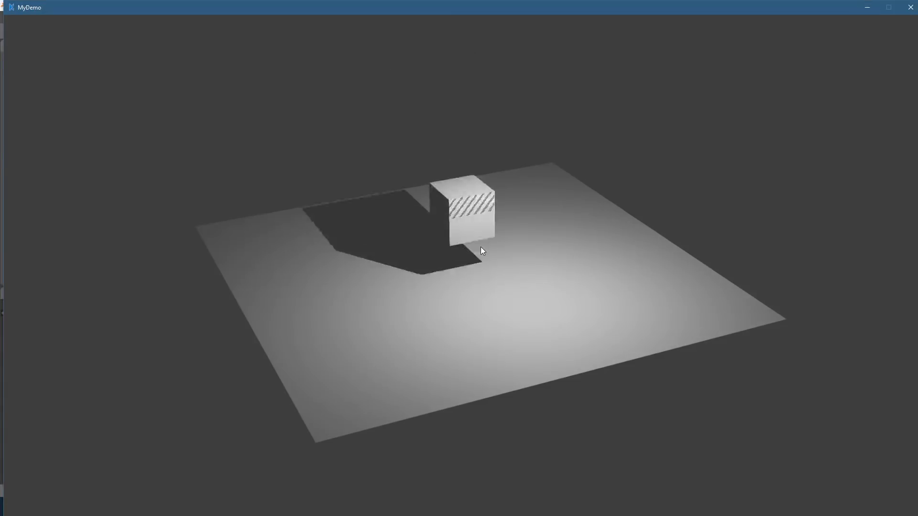
{"action": "left_click", "coordinate": [481, 247]}
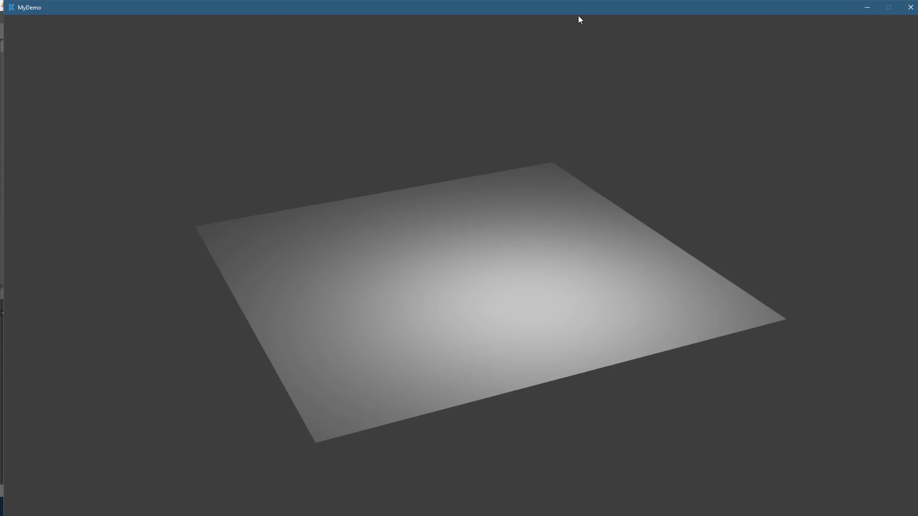
{"action": "left_click", "coordinate": [910, 7]}
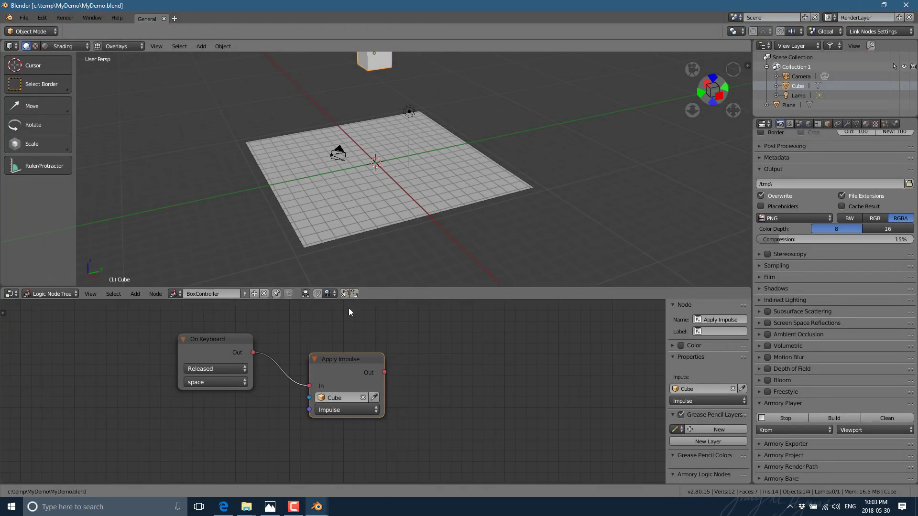
- Lower the Apply Impulse node's Z impulse and retest the scene in the Armory Player, closing the game window
{"action": "left_click", "coordinate": [351, 409]}
{"action": "left_click", "coordinate": [354, 445]}
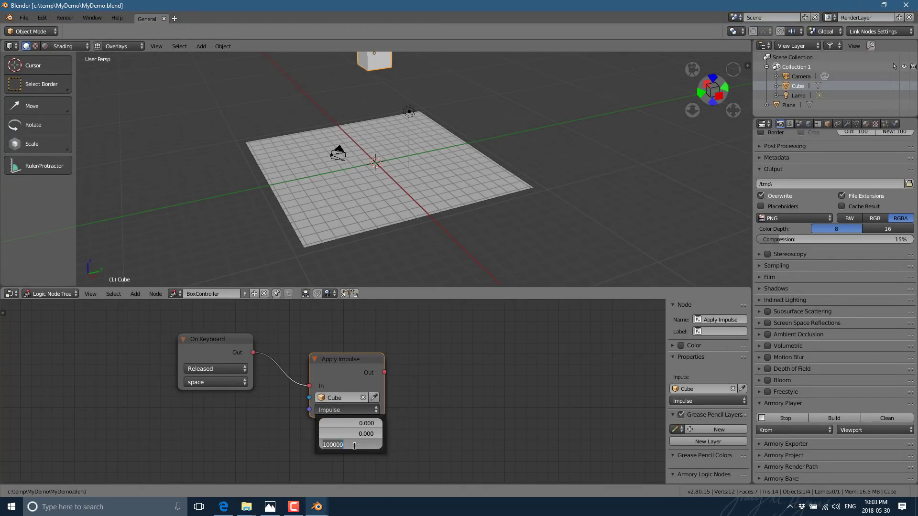
{"action": "type", "text": "10"}
{"action": "key", "text": "Return"}
{"action": "left_click", "coordinate": [786, 418]}
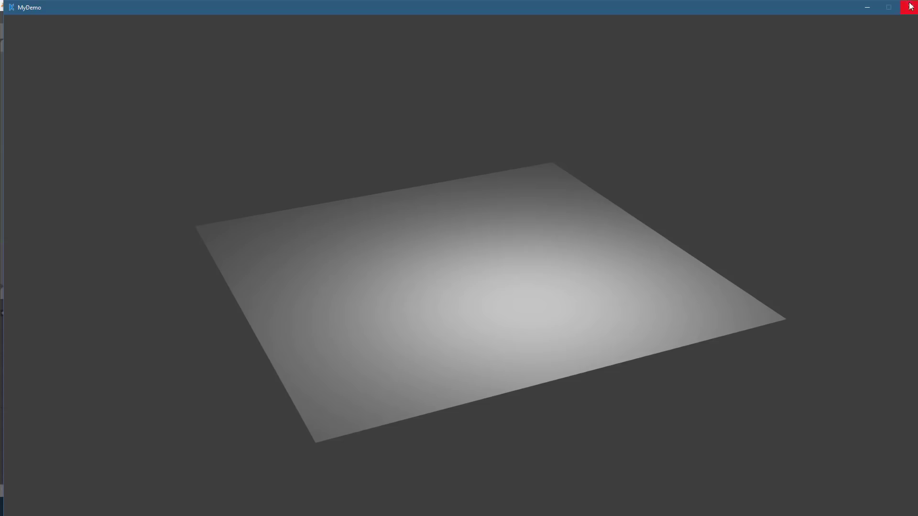
{"action": "key", "text": "Escape"}
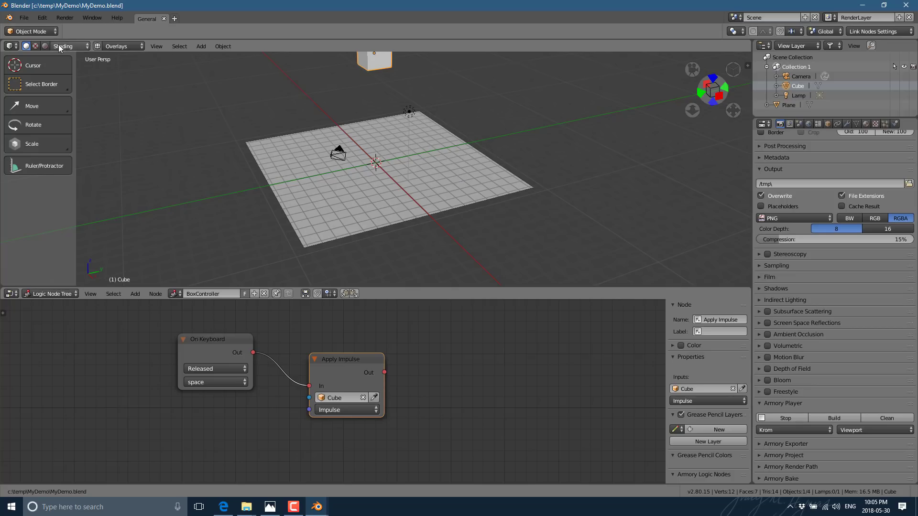
- Preview the scene in the viewport's rendered shading and return to solid shading
{"action": "left_click", "coordinate": [45, 45]}
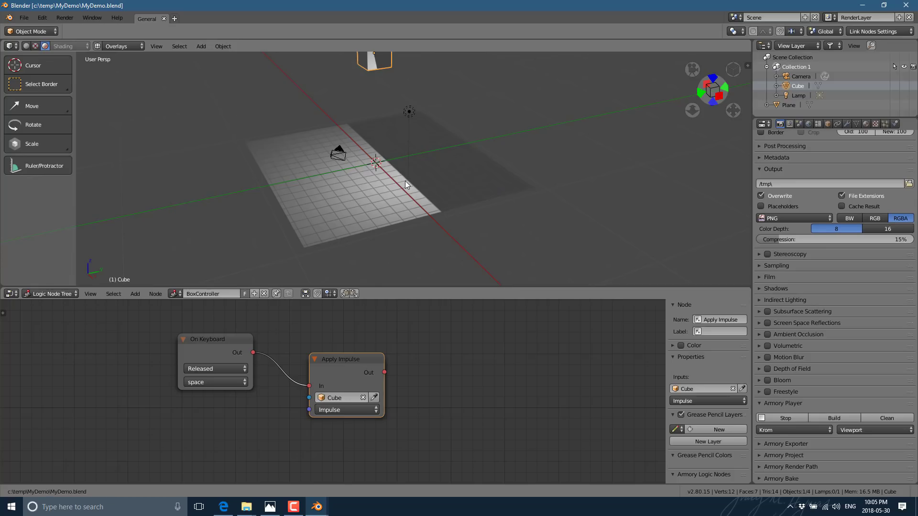
{"action": "key", "text": "shift+space"}
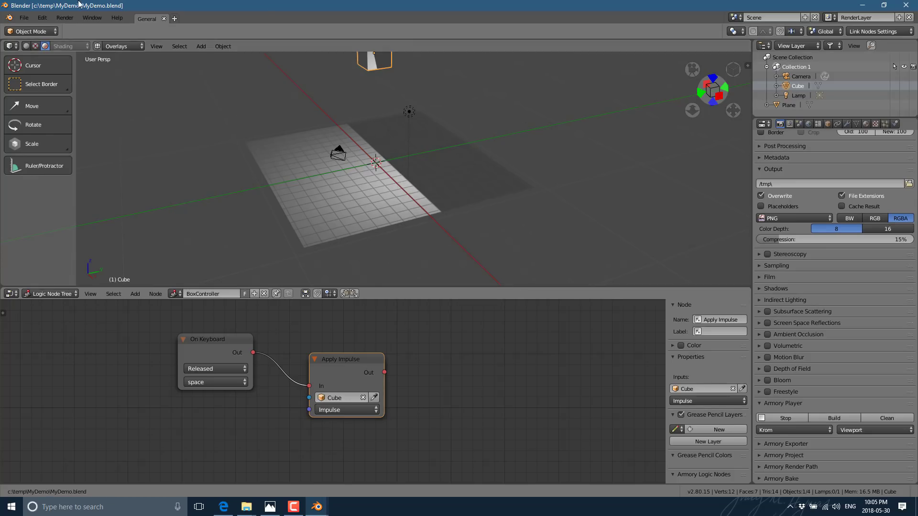
{"action": "left_click", "coordinate": [26, 46]}
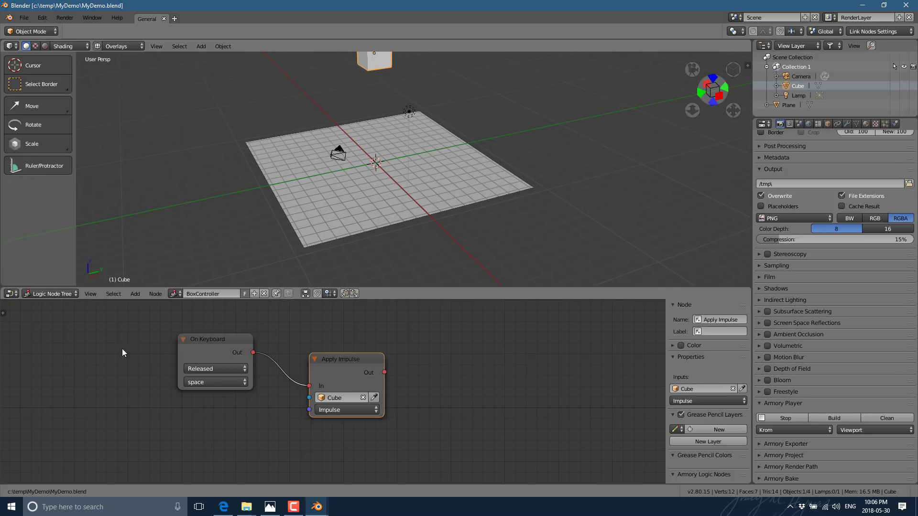
{"action": "left_click", "coordinate": [135, 294]}
{"action": "mouse_move", "coordinate": [150, 377]}
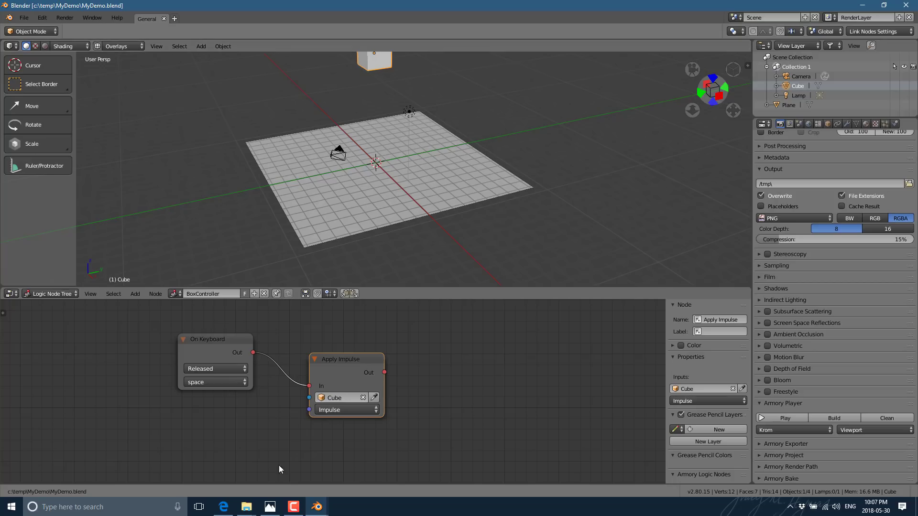
- Switch to the Edge browser, return to the Armory 3D organization page on GitHub, and open the armory_examples repository
{"action": "mouse_move", "coordinate": [292, 512]}
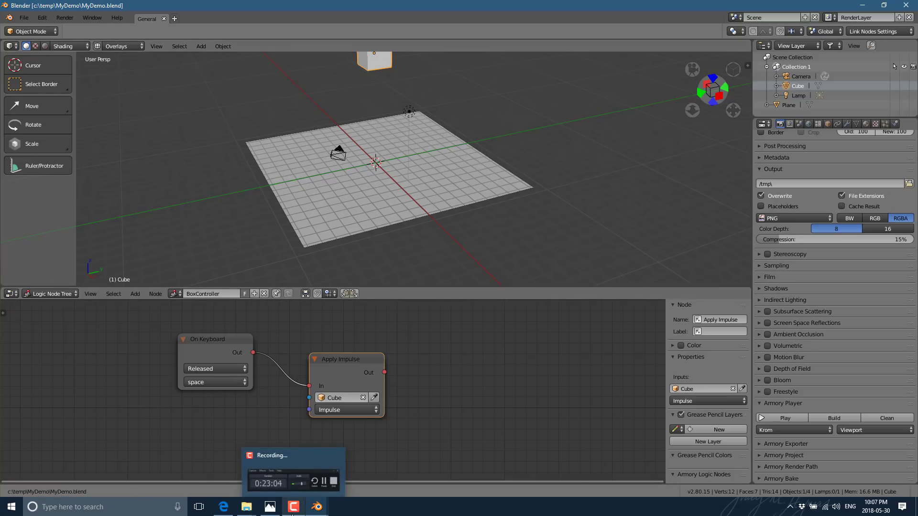
{"action": "left_click", "coordinate": [228, 512]}
{"action": "key", "text": "alt+Left"}
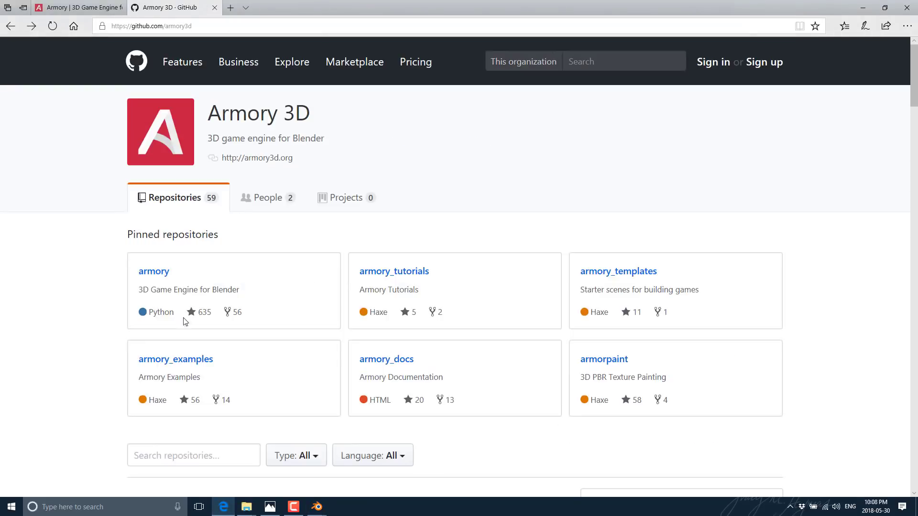
{"action": "left_click", "coordinate": [196, 364]}
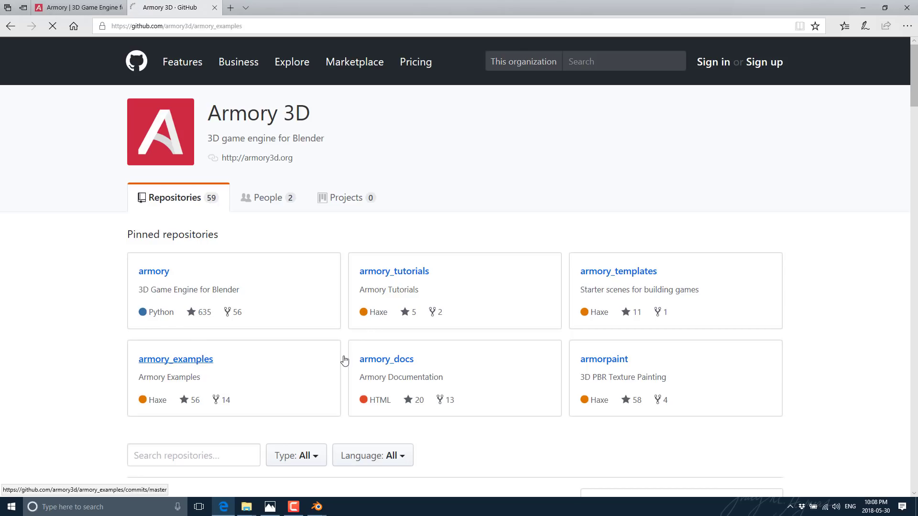
- Browse the example folders in the armory_examples repository and open the sound example
{"action": "scroll", "coordinate": [344, 360], "scroll_direction": "down", "scroll_amount": 20}
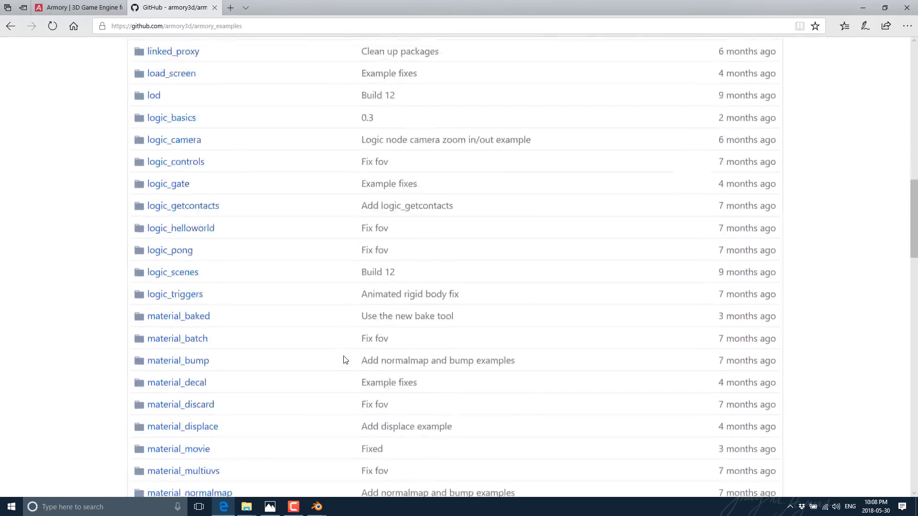
{"action": "scroll", "coordinate": [345, 359], "scroll_direction": "down", "scroll_amount": 7}
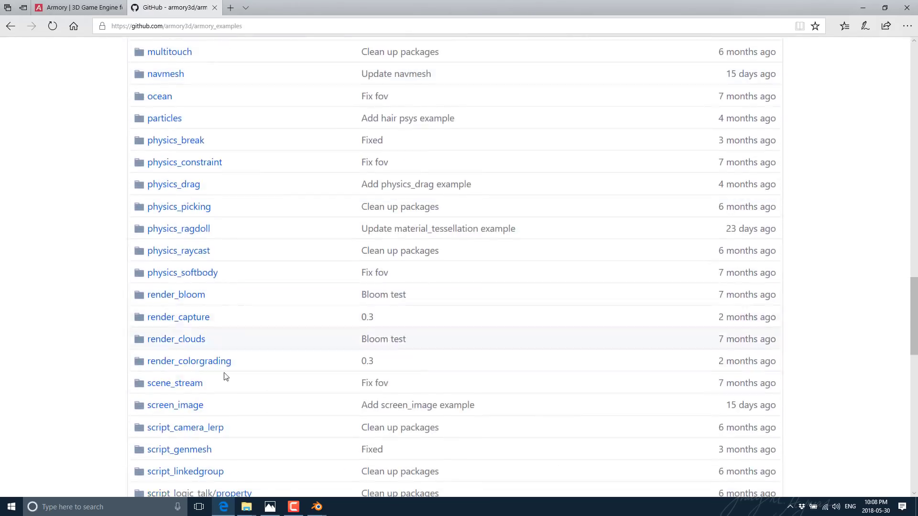
{"action": "scroll", "coordinate": [225, 375], "scroll_direction": "down", "scroll_amount": 3}
{"action": "scroll", "coordinate": [226, 380], "scroll_direction": "down", "scroll_amount": 7}
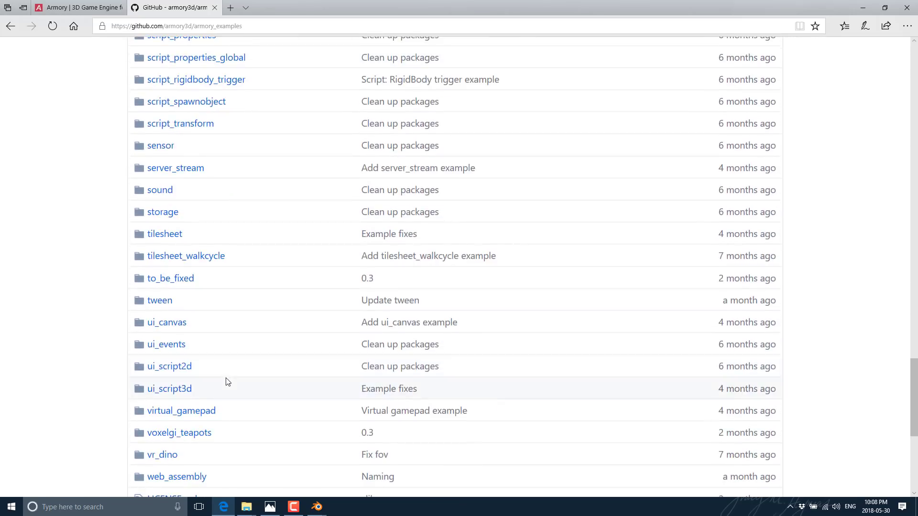
{"action": "left_click", "coordinate": [165, 189]}
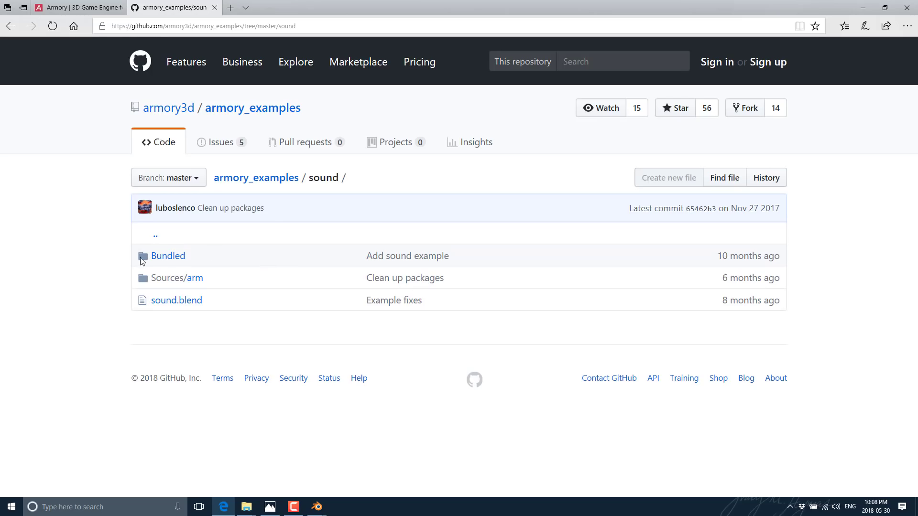
- Open PlaySound.hx from the sound example's Sources/arm folder and highlight the iron.data.Data.getSound line
{"action": "left_click", "coordinate": [194, 276]}
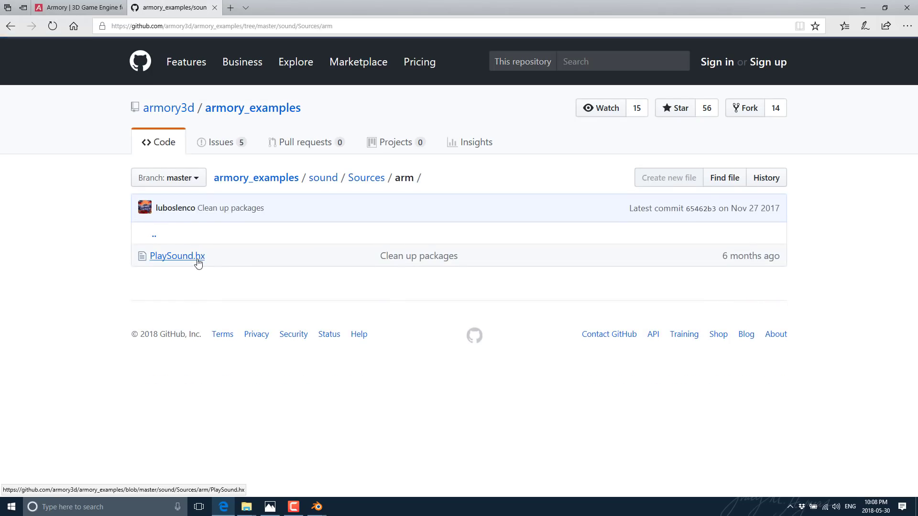
{"action": "left_click", "coordinate": [198, 259]}
{"action": "scroll", "coordinate": [348, 177], "scroll_direction": "down", "scroll_amount": 4}
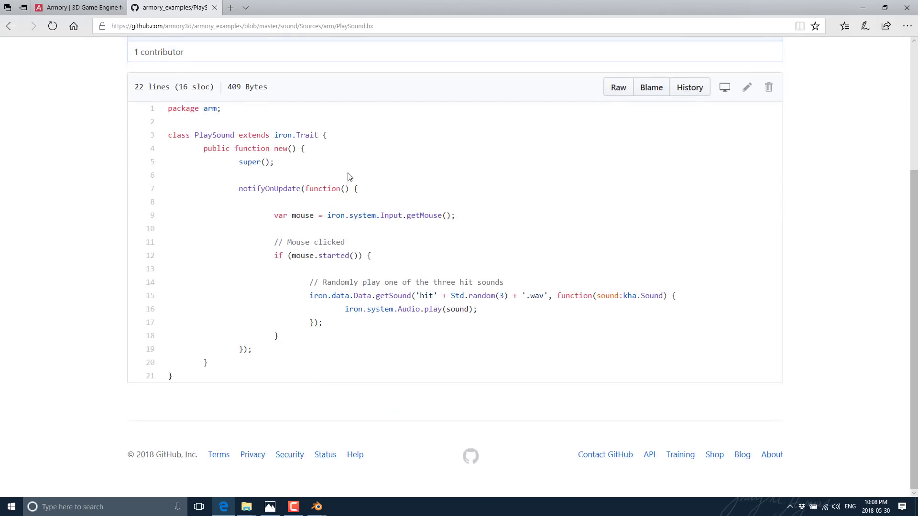
{"action": "left_click_drag", "start_coordinate": [313, 297], "coordinate": [685, 292]}
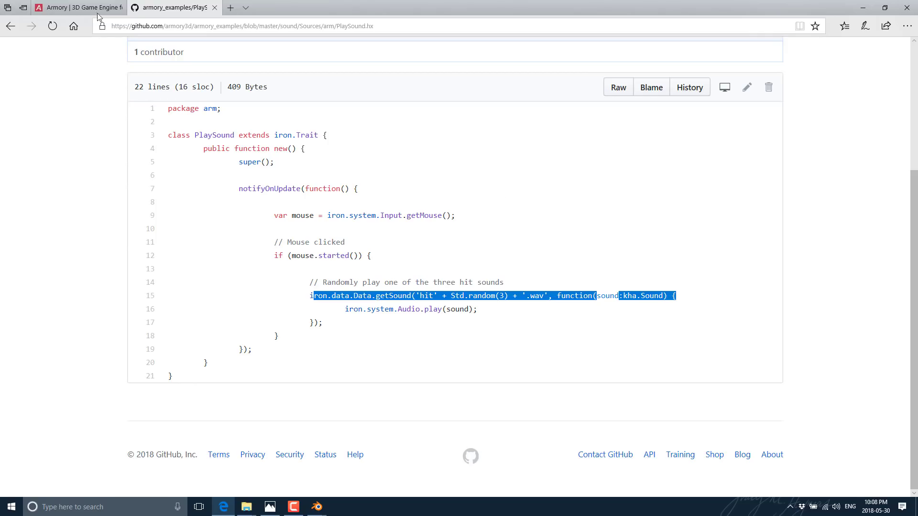
- Return to the Armory website and review the SDK purchase and donation options on its Download page
{"action": "left_click", "coordinate": [77, 8]}
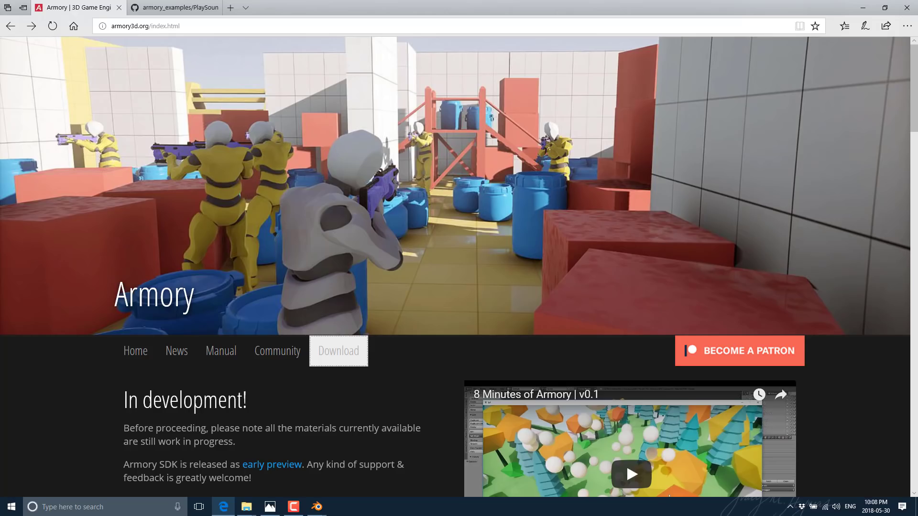
{"action": "scroll", "coordinate": [323, 452], "scroll_direction": "down", "scroll_amount": 20}
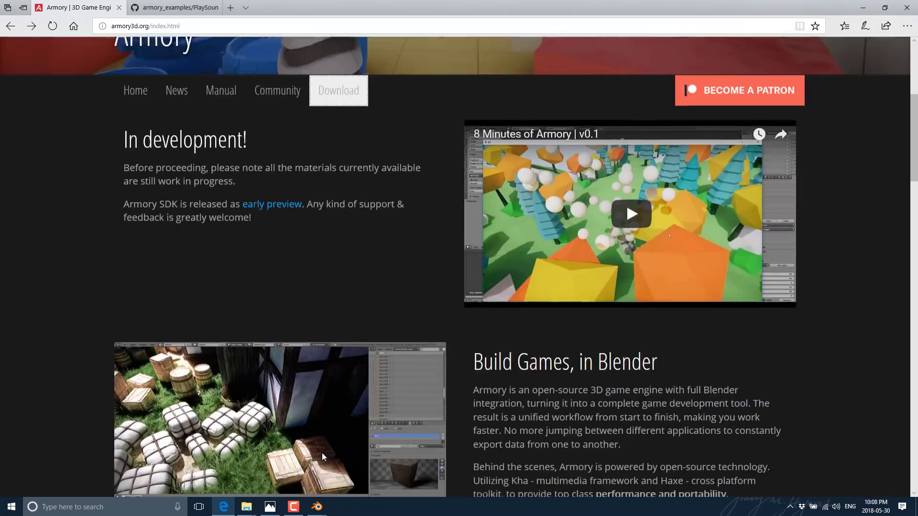
{"action": "scroll", "coordinate": [275, 434], "scroll_direction": "up", "scroll_amount": 20}
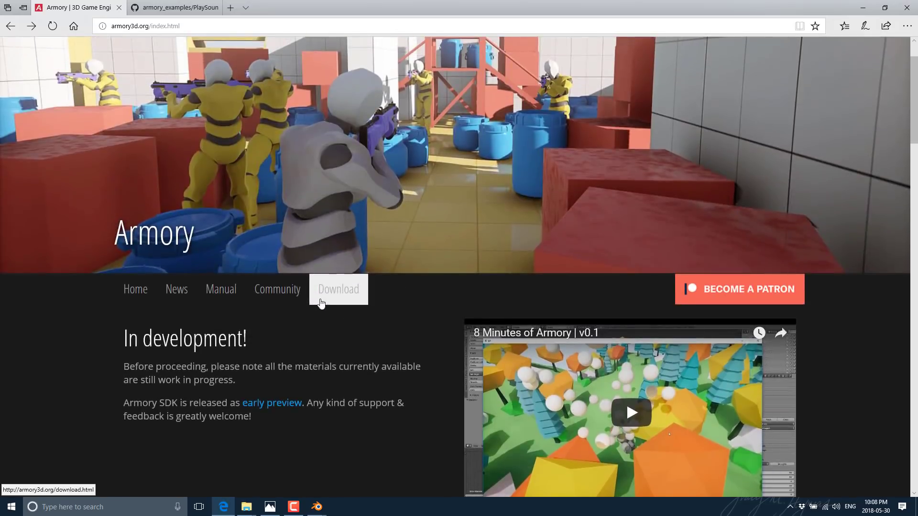
{"action": "left_click", "coordinate": [320, 298]}
{"action": "scroll", "coordinate": [282, 371], "scroll_direction": "down", "scroll_amount": 1}
{"action": "scroll", "coordinate": [352, 310], "scroll_direction": "down", "scroll_amount": 14}
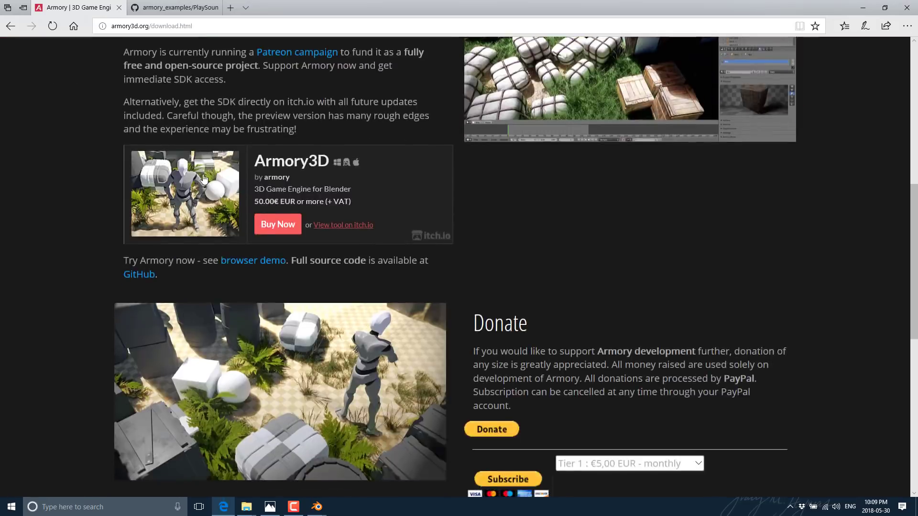
{"action": "scroll", "coordinate": [549, 311], "scroll_direction": "up", "scroll_amount": 15}
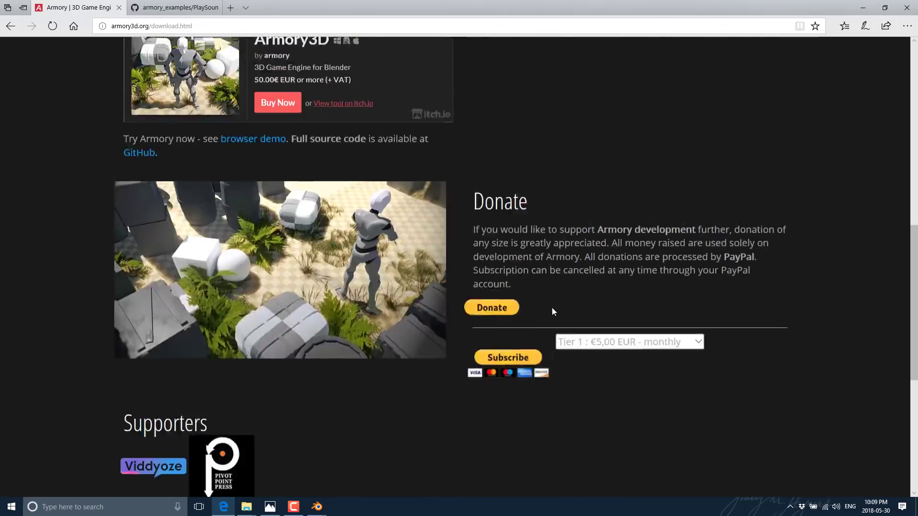